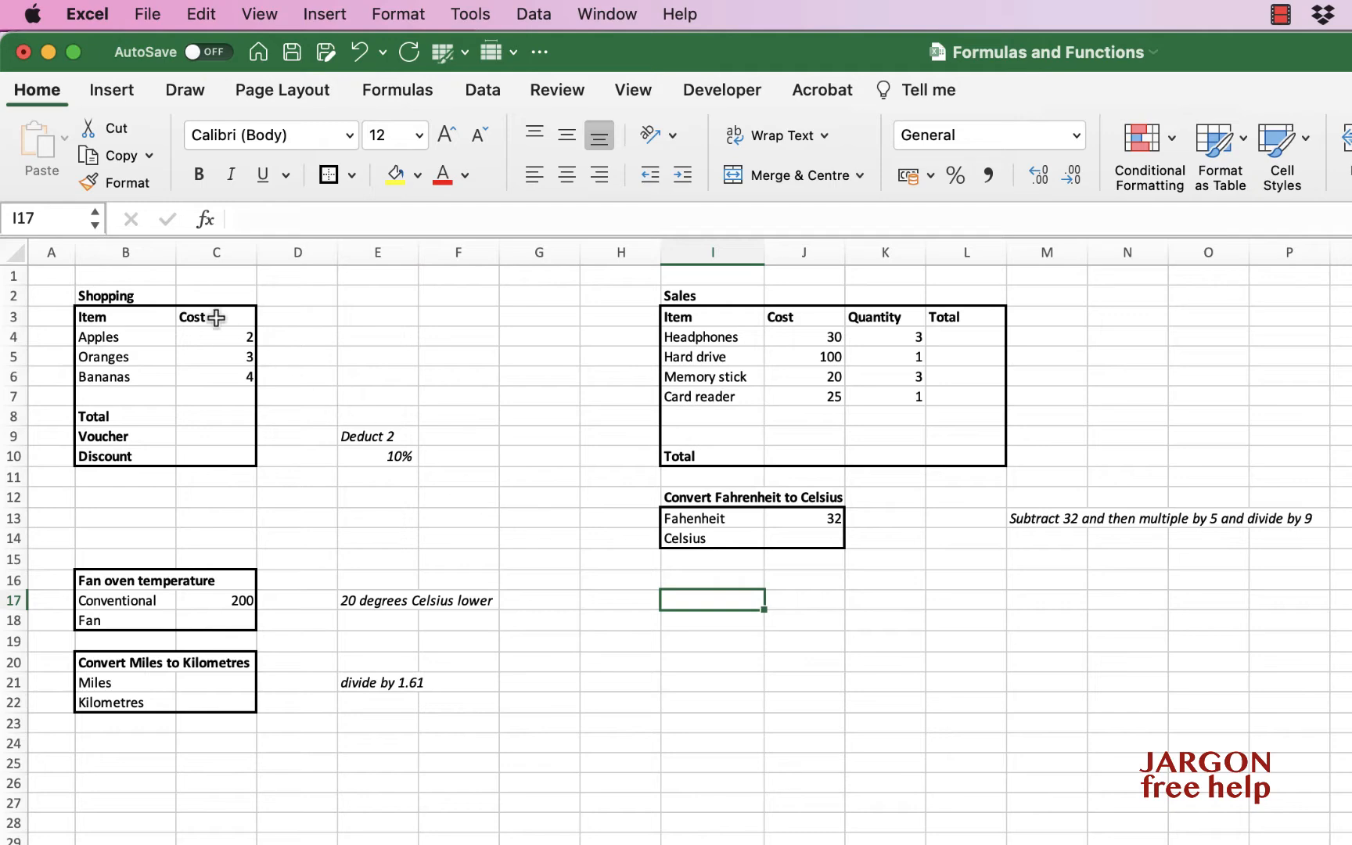
Look over the Shopping costs, the voucher and discount notes, and the fan oven temperature table
left_click_drag(220, 336, 230, 382)
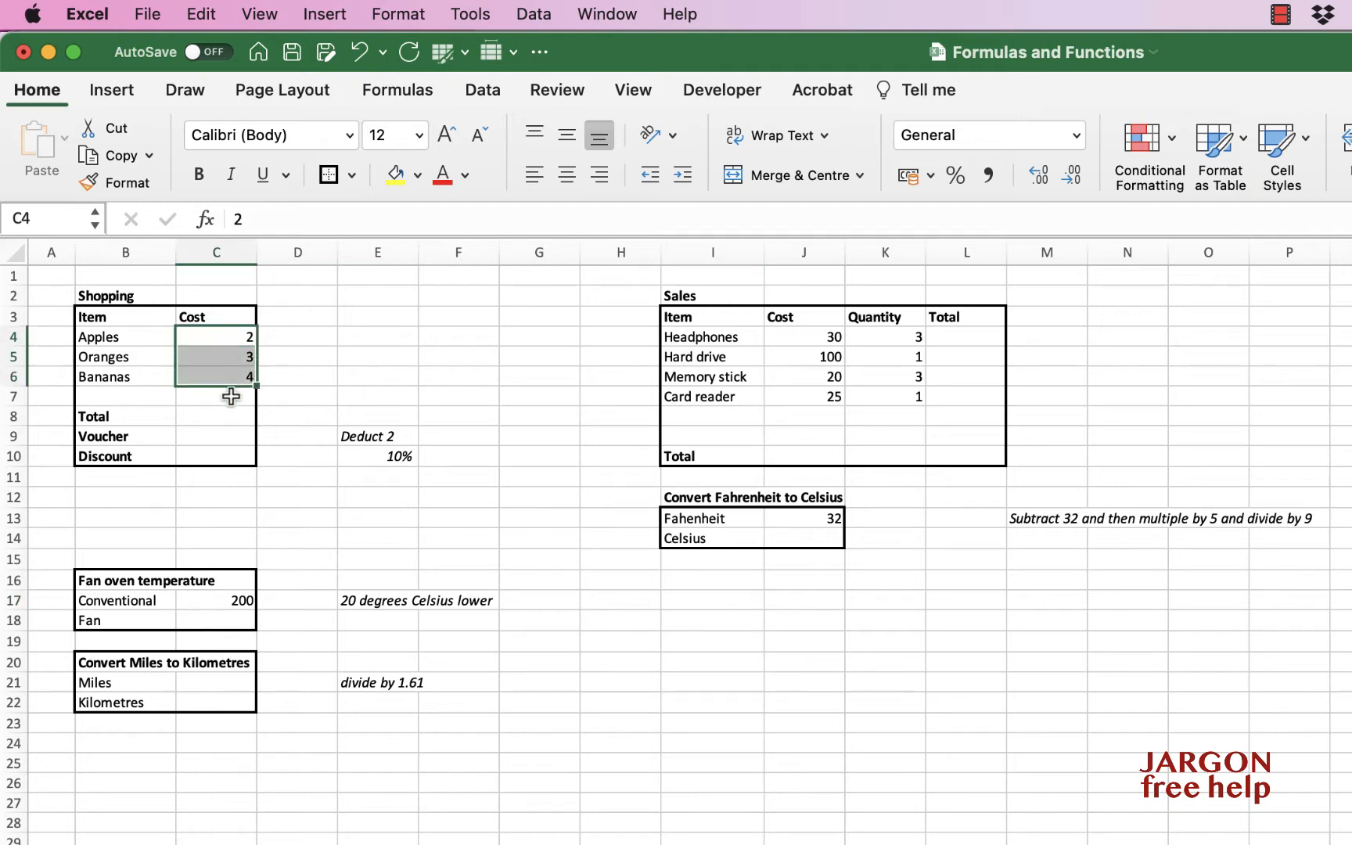
left_click(224, 435)
left_click(399, 441)
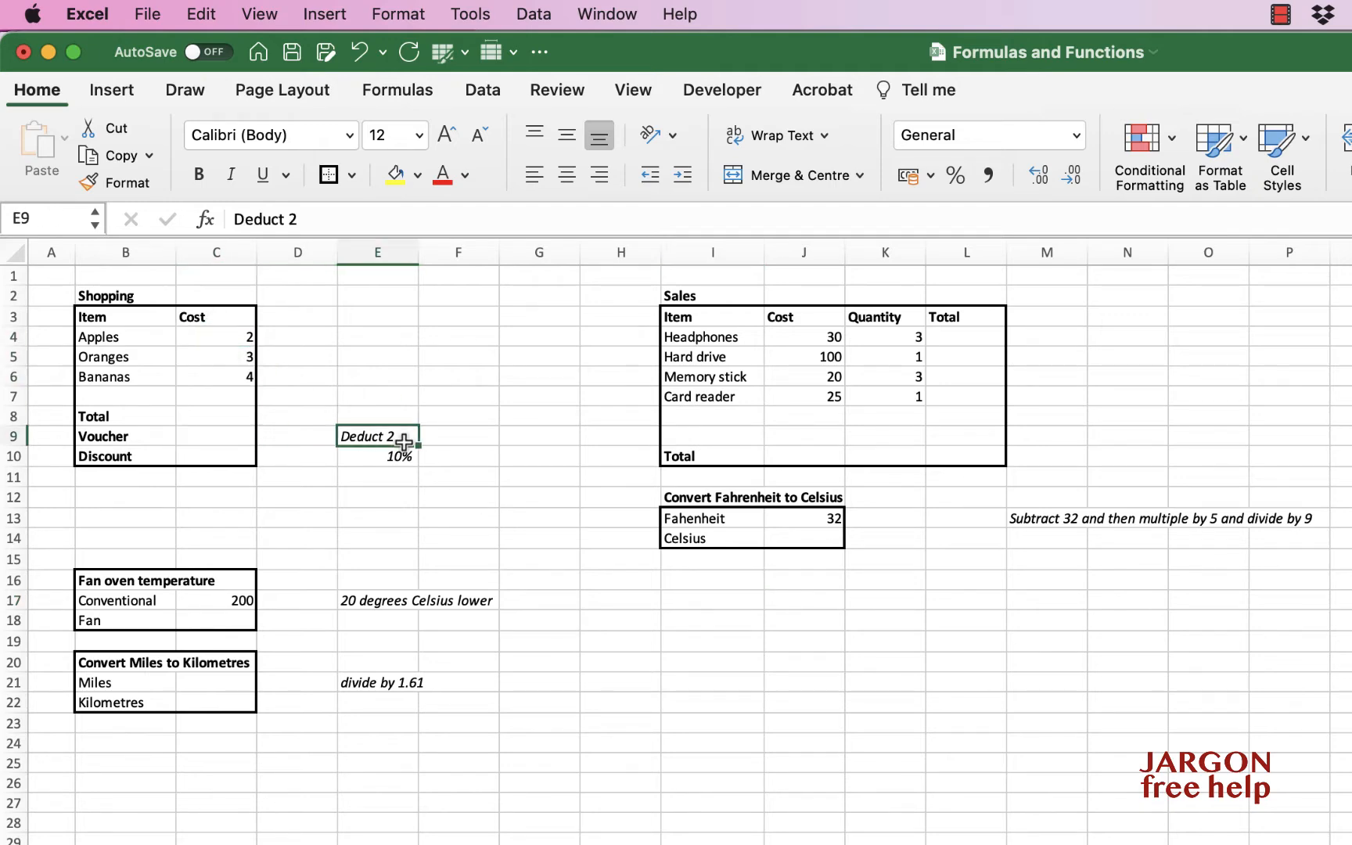
left_click_drag(219, 336, 216, 372)
left_click(390, 442)
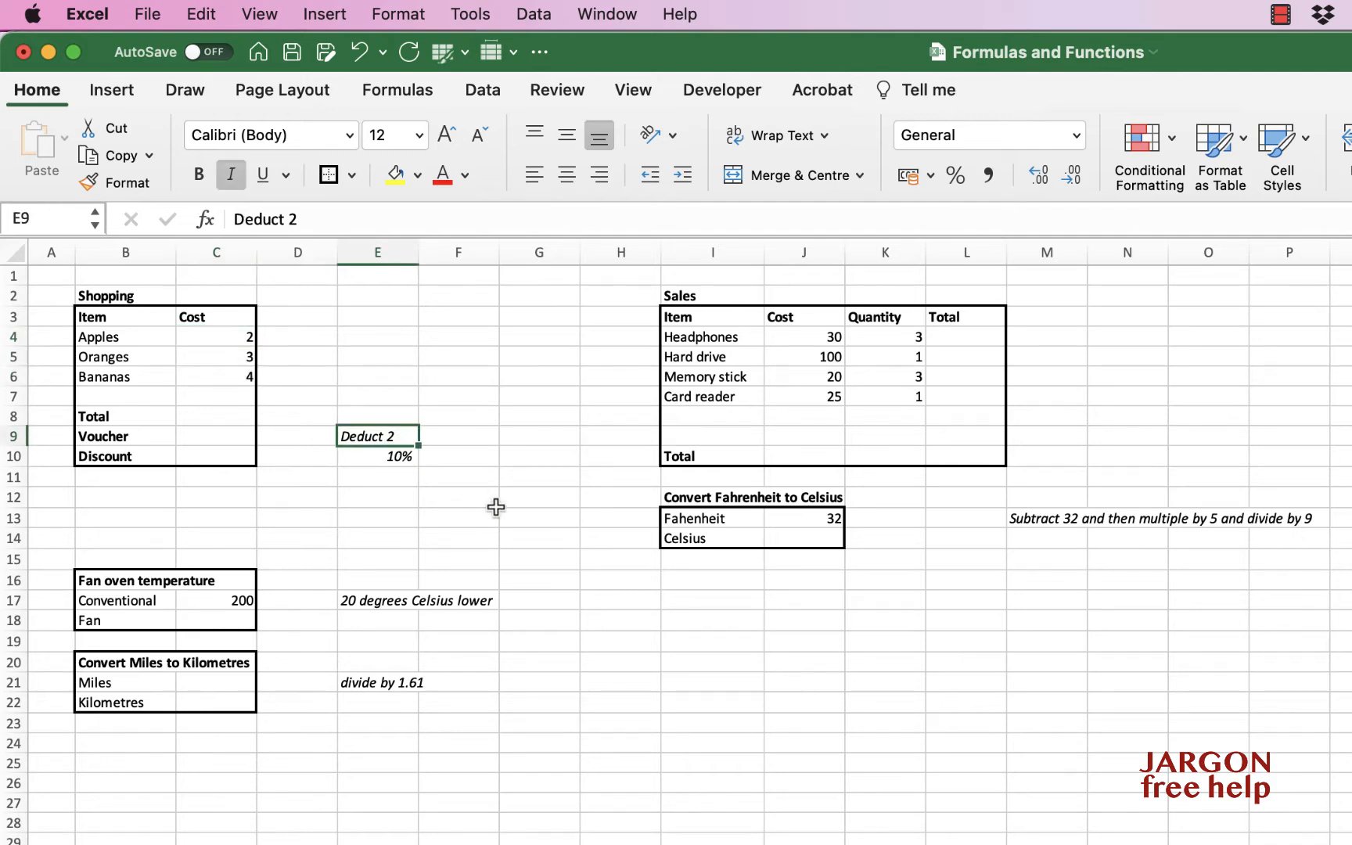
left_click(393, 458)
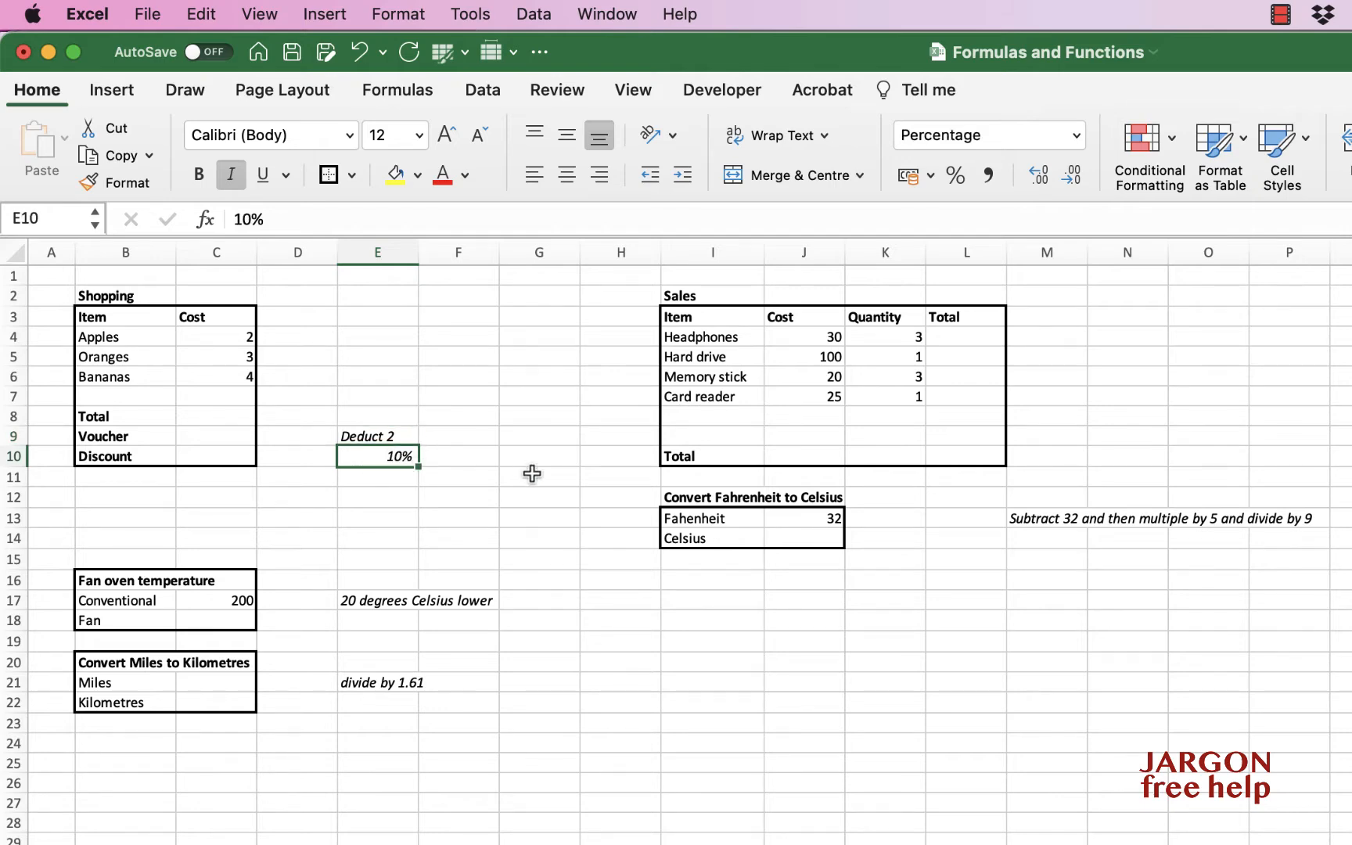
left_click(362, 600)
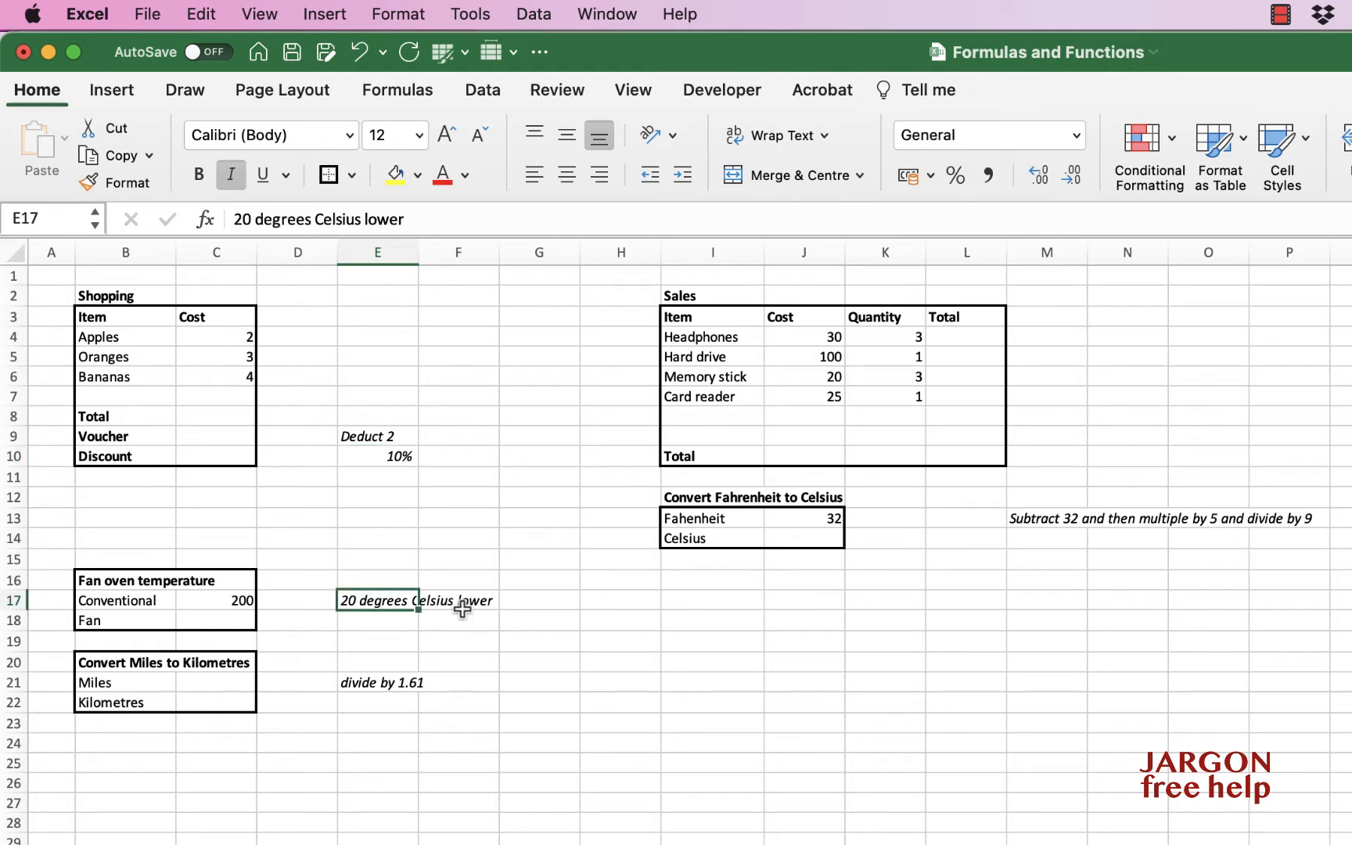
left_click(136, 601)
left_click(141, 620)
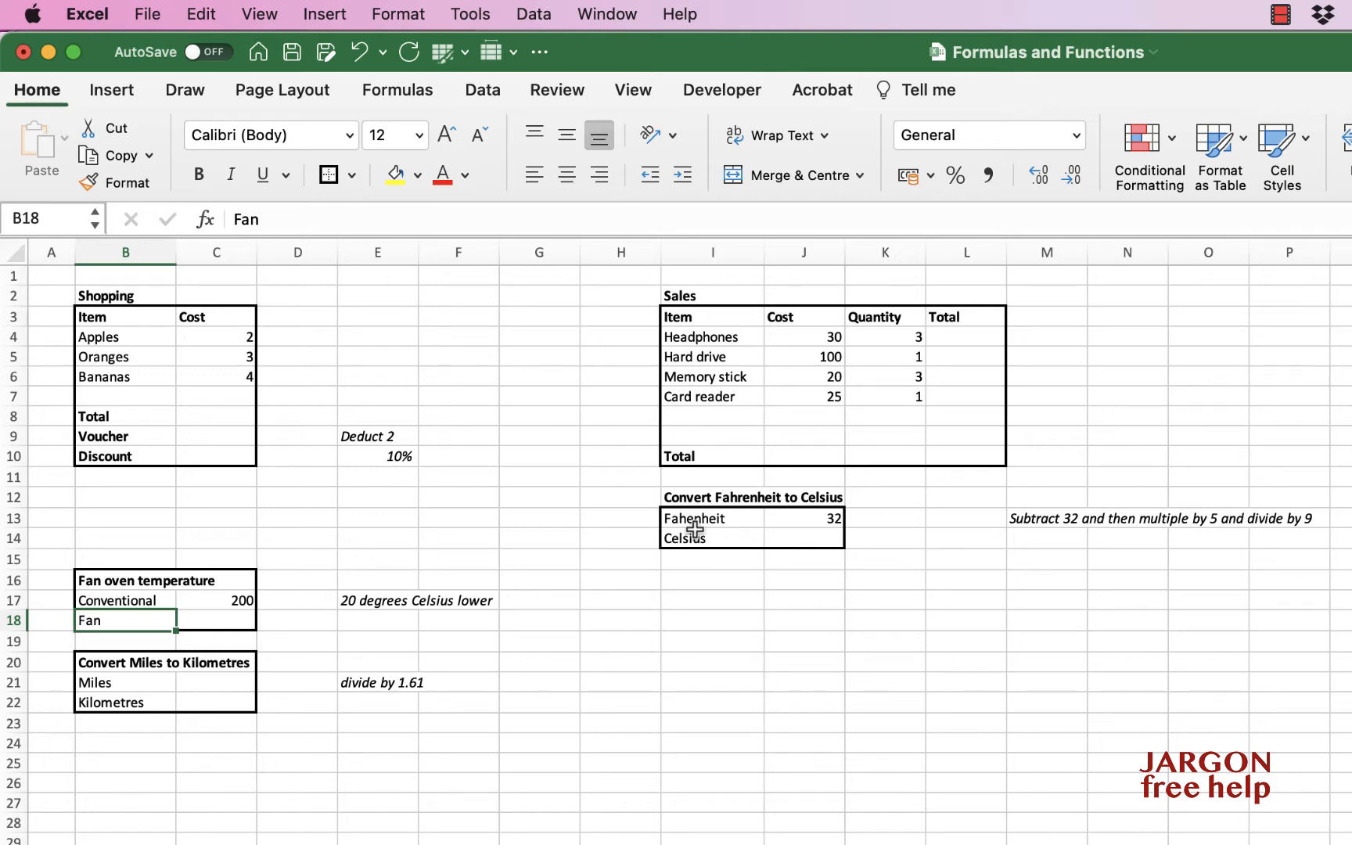
left_click(235, 338)
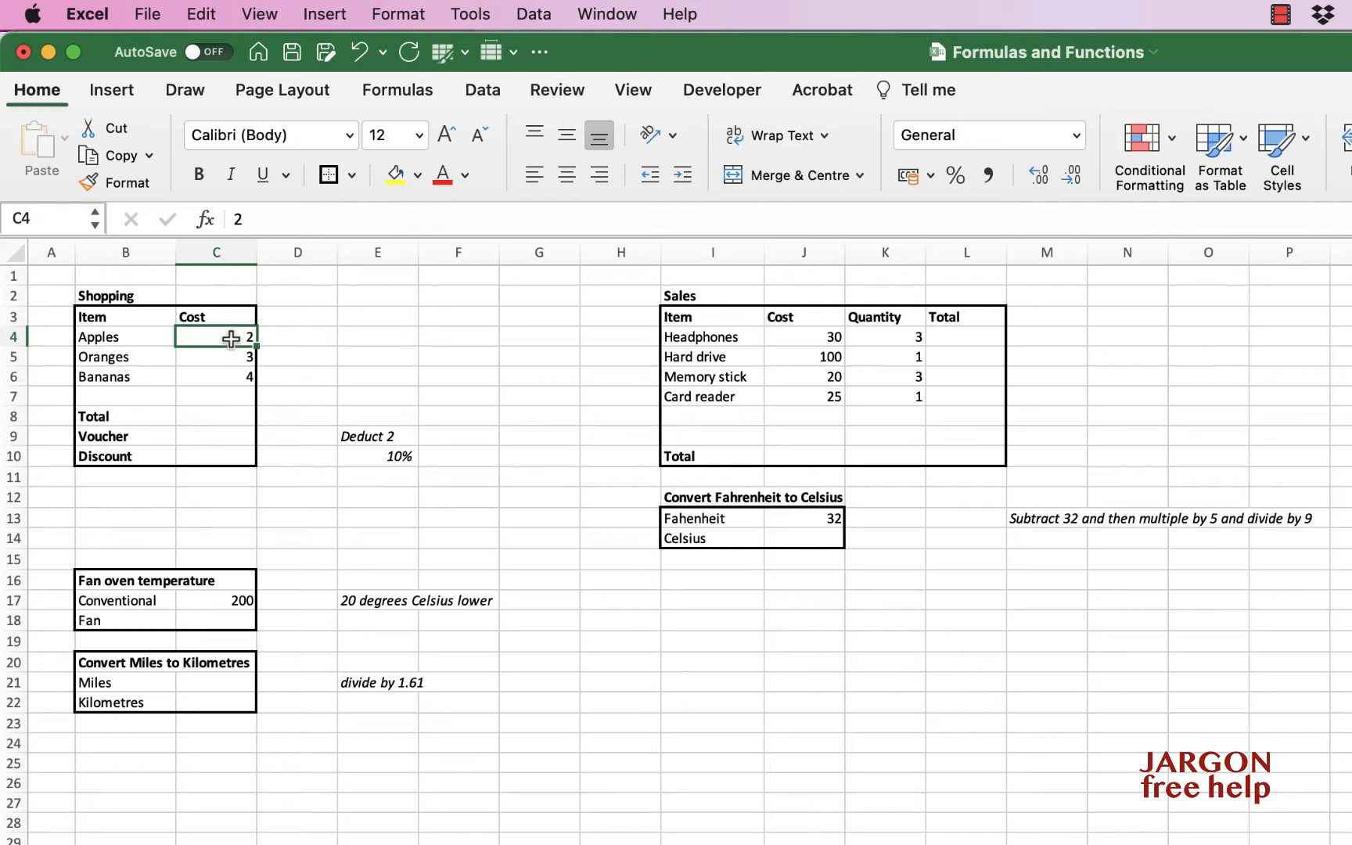
left_click(233, 357)
left_click(235, 378)
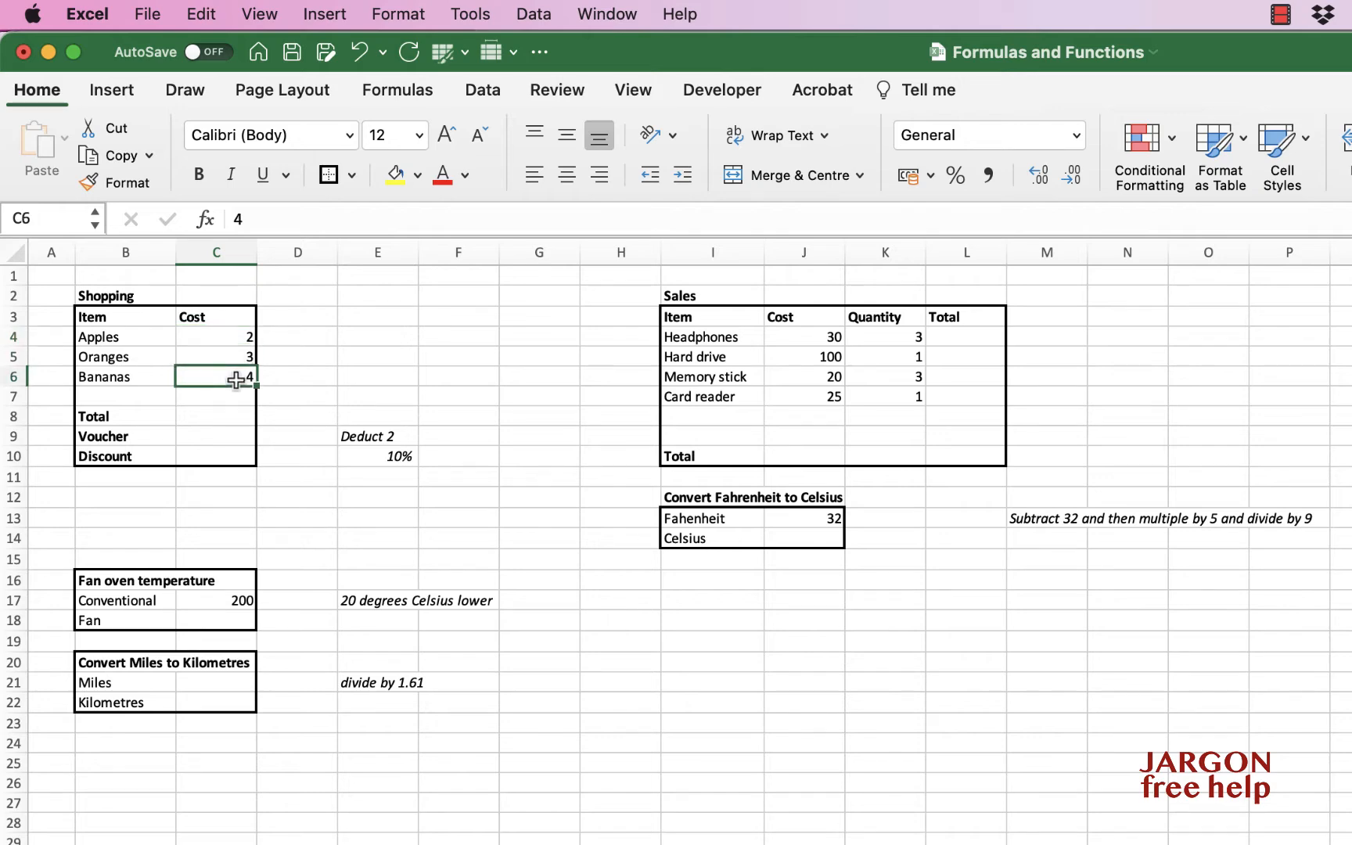
left_click(233, 336)
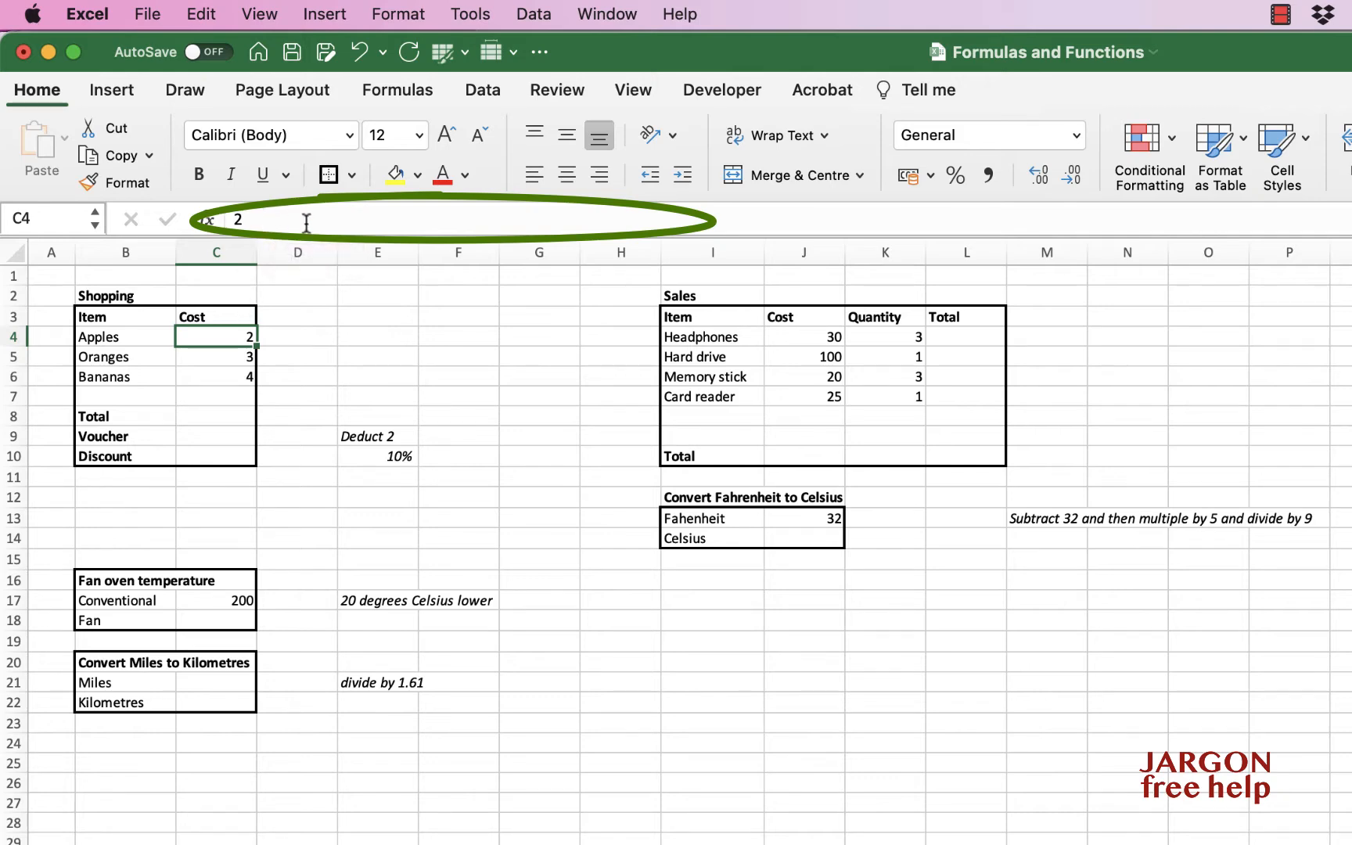
Enter the formula =C4+C5+C6 in C8 to total the shopping costs, and review the stored formula
left_click(216, 419)
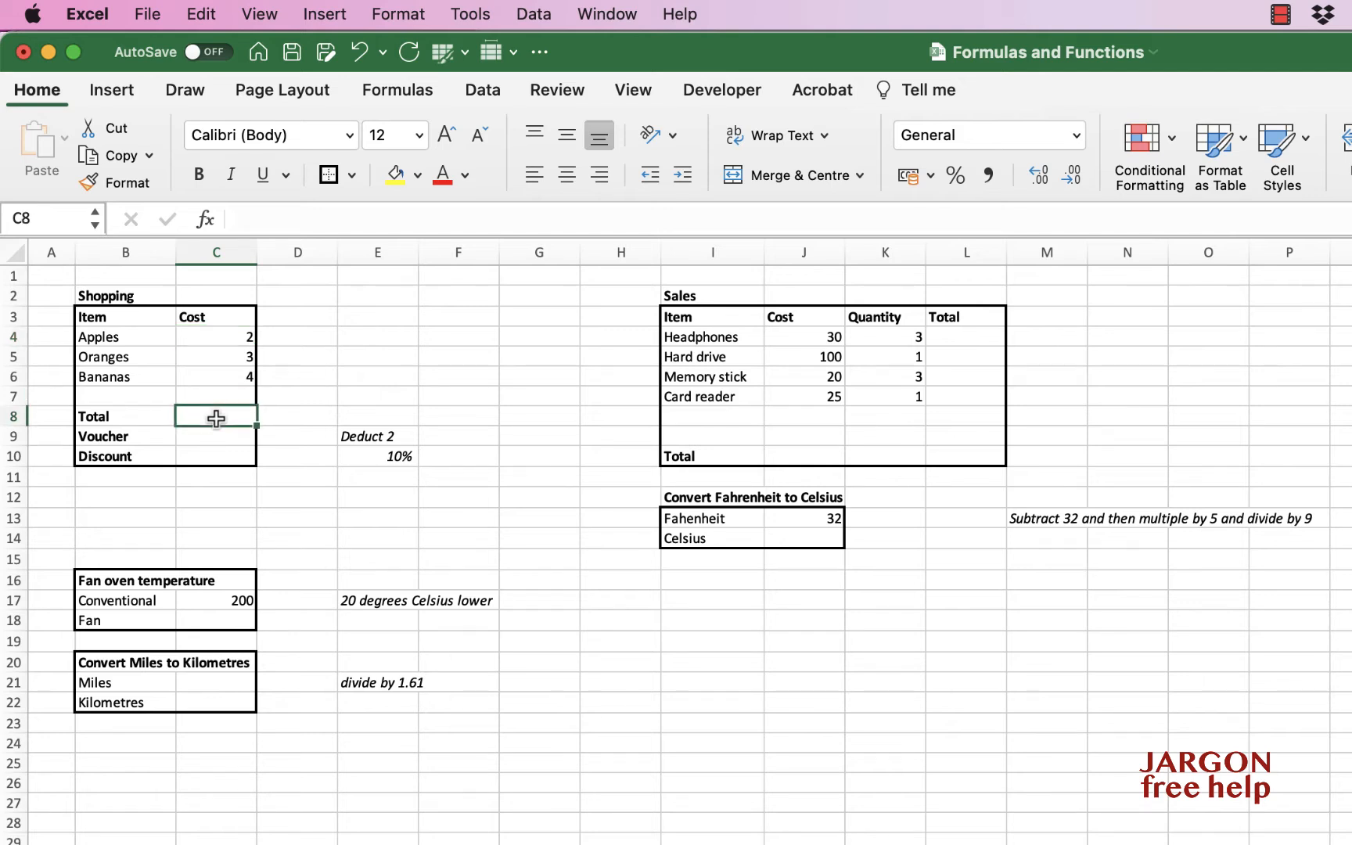
type("=")
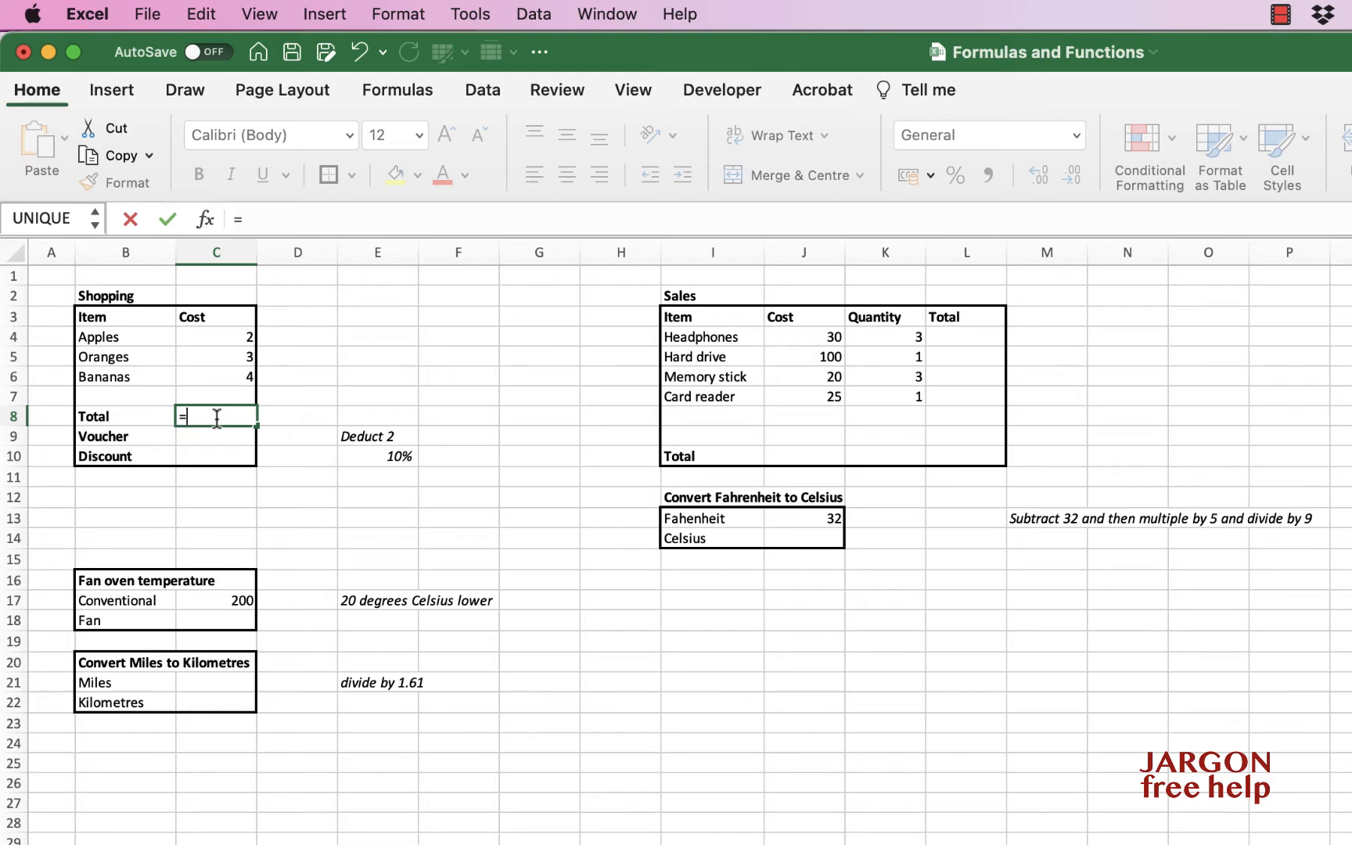
type("c4+")
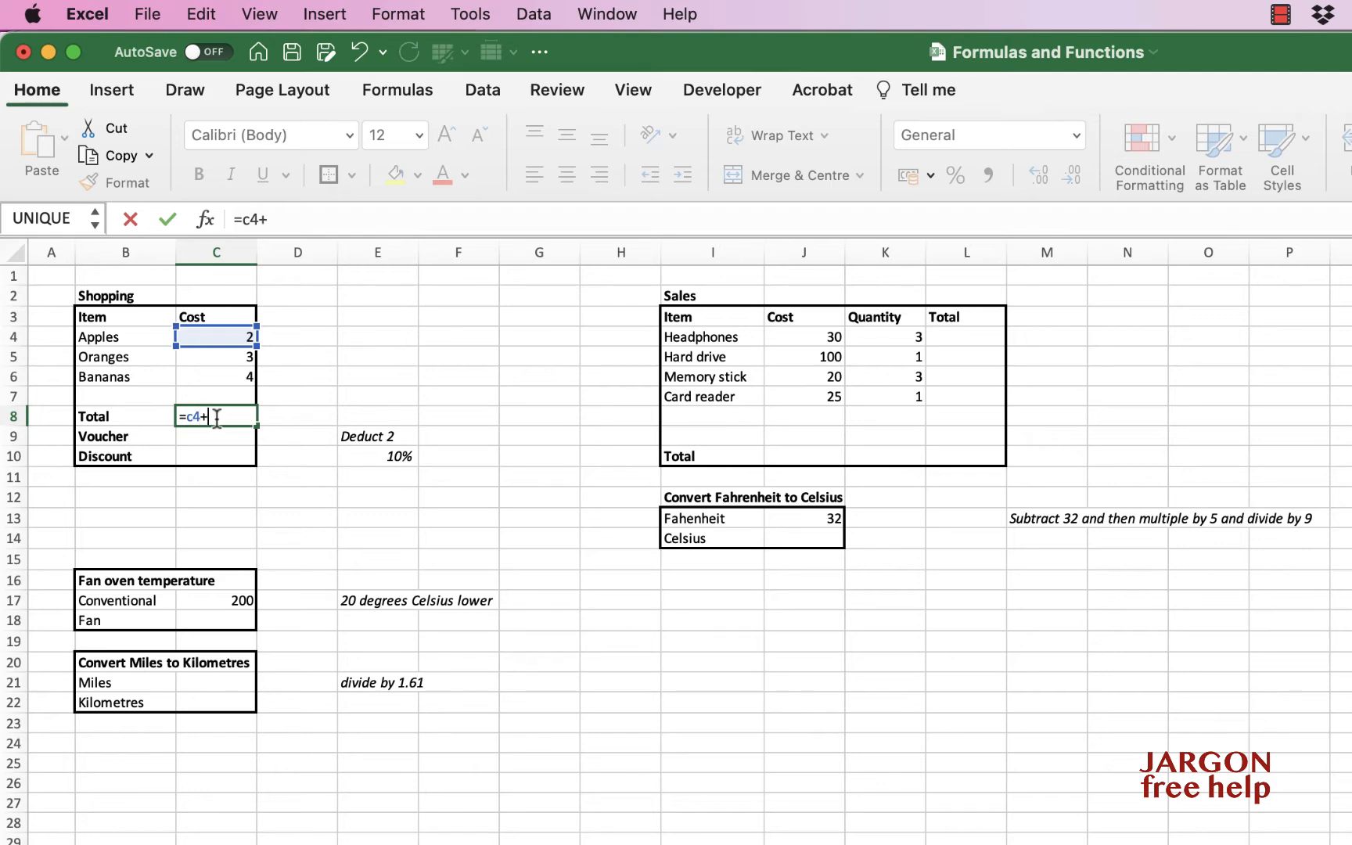
type("c5")
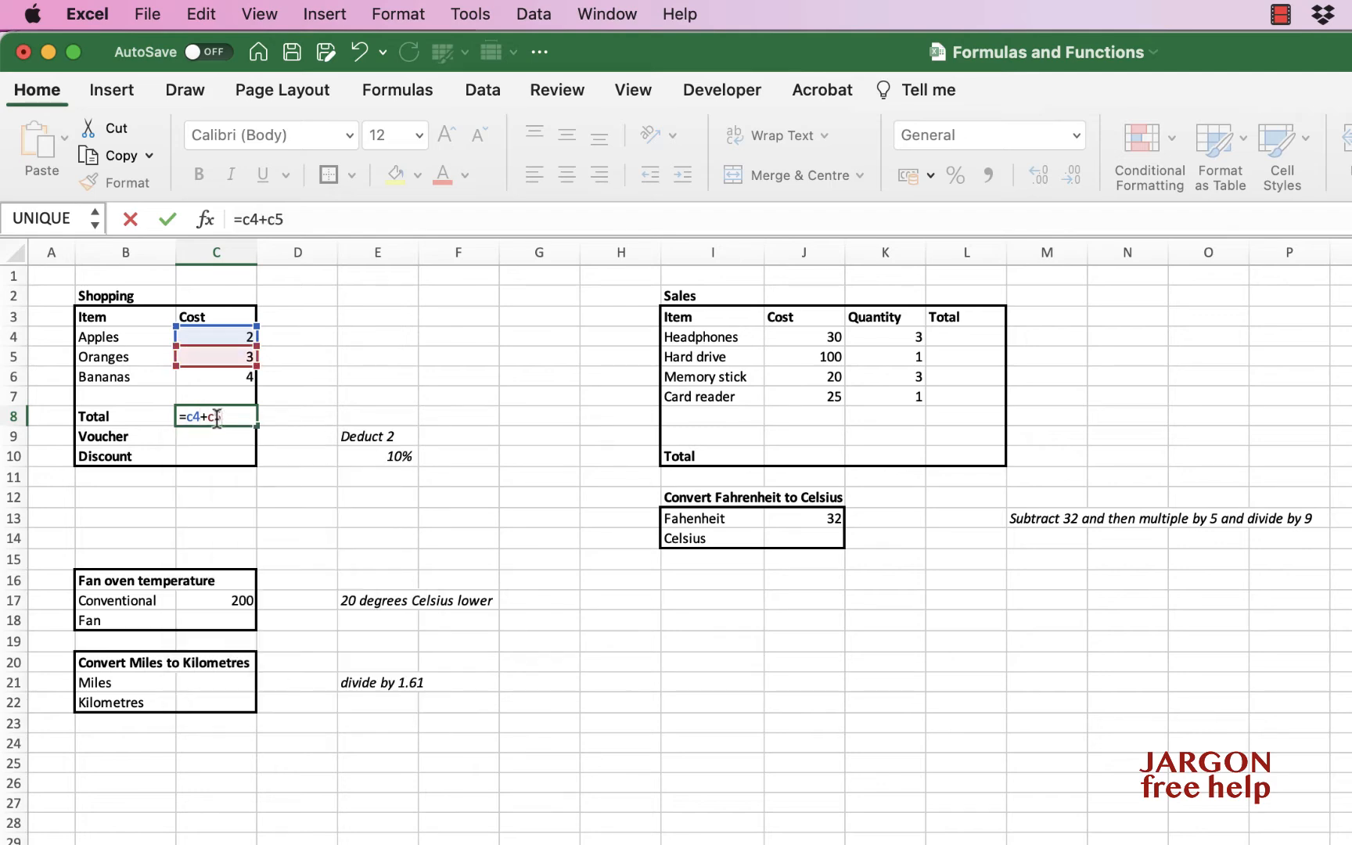
type("+c6")
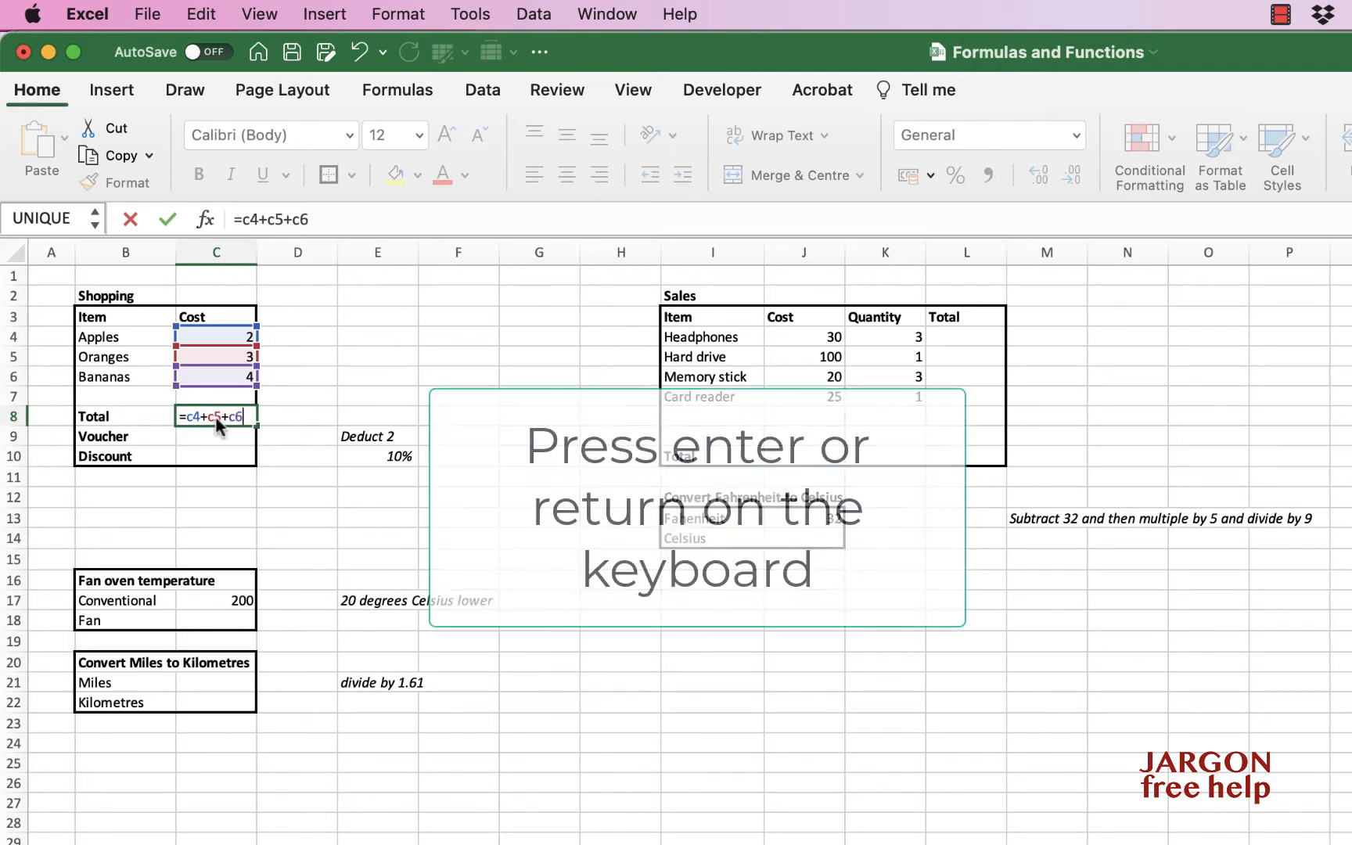
key("Return")
left_click(217, 420)
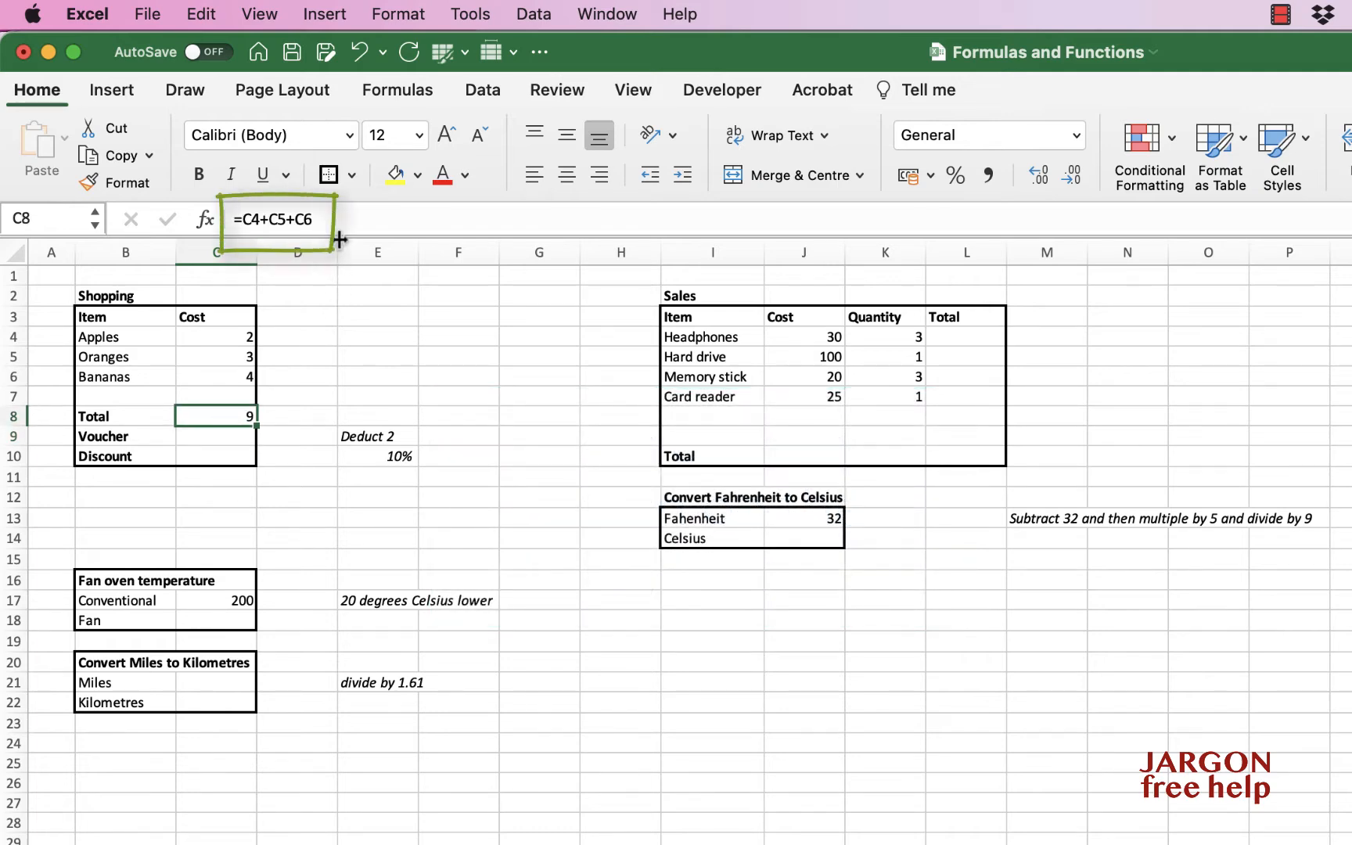
Clear the Shopping total in C8 and rebuild =C4+C5+C6 by picking each cost cell in the sheet
key("Delete")
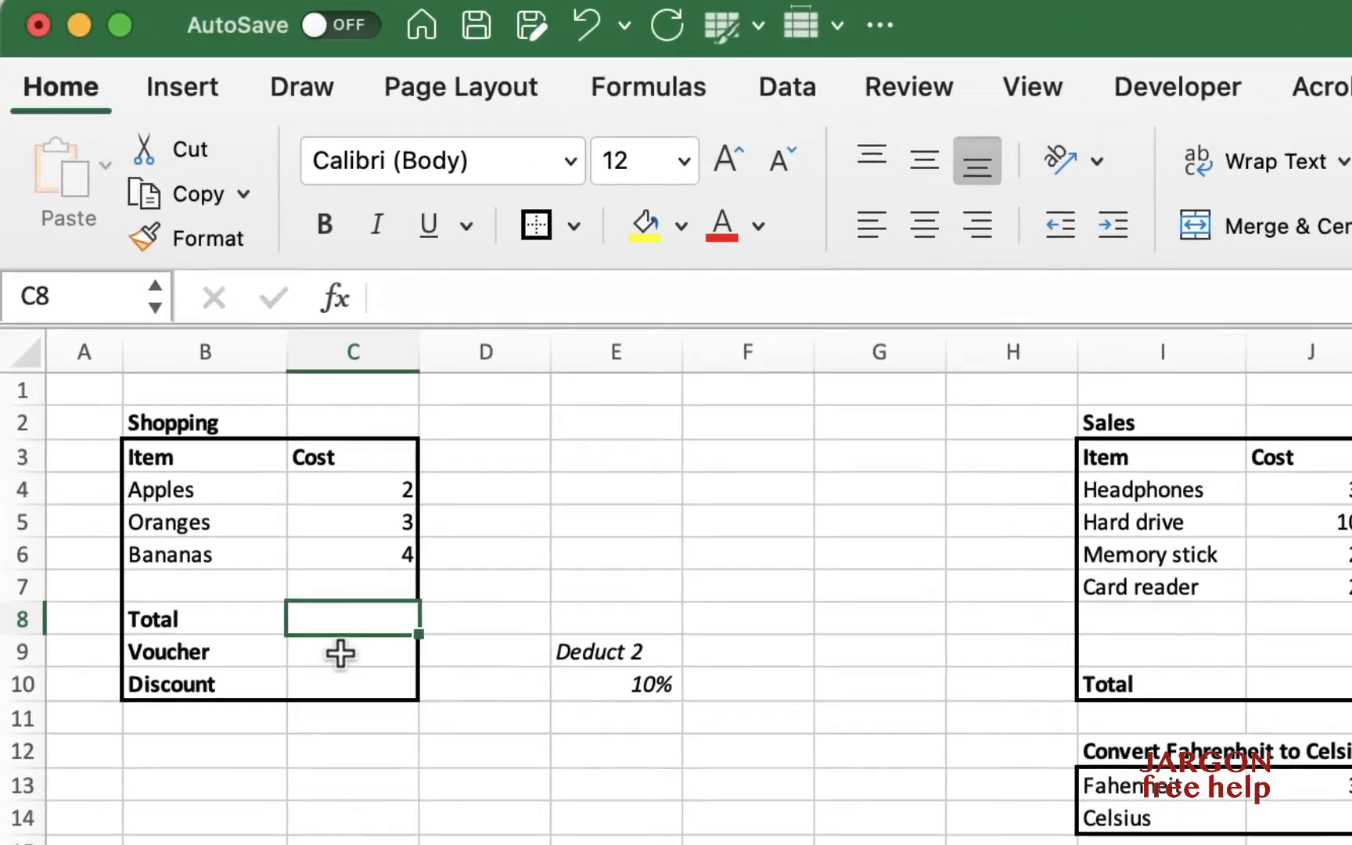
left_click(252, 494)
left_click(256, 472)
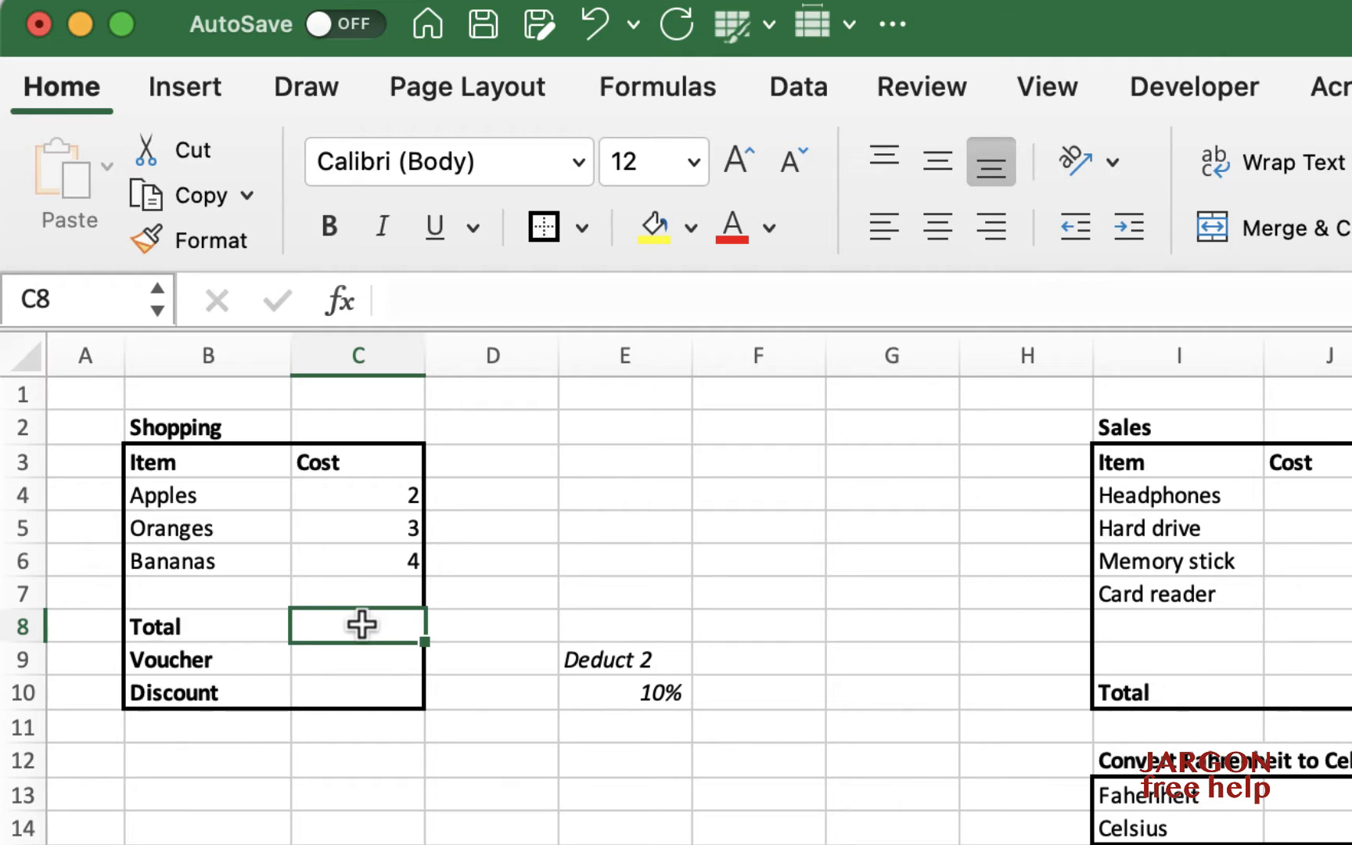
type("=")
left_click_drag(362, 624, 337, 498)
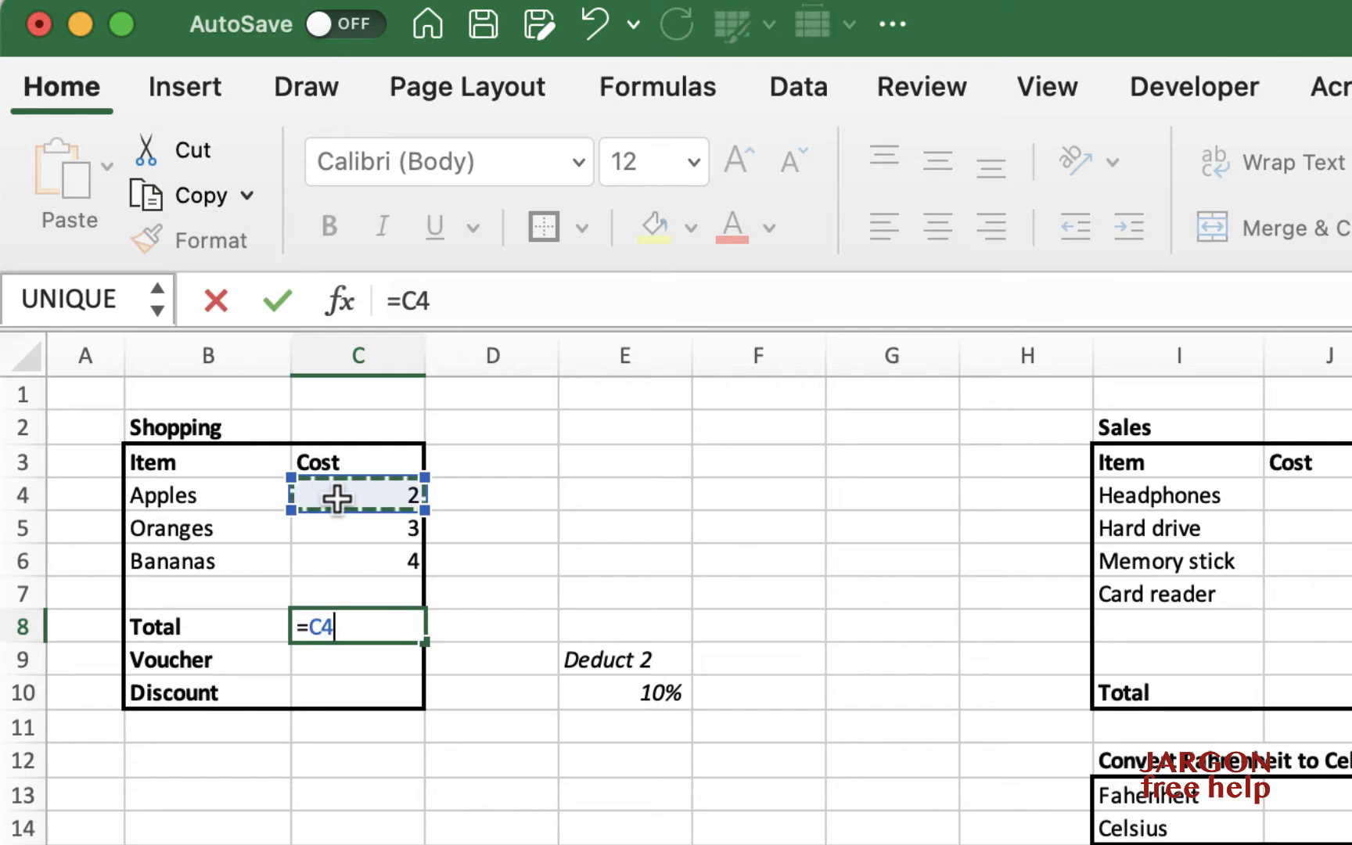
type("+")
left_click(356, 541)
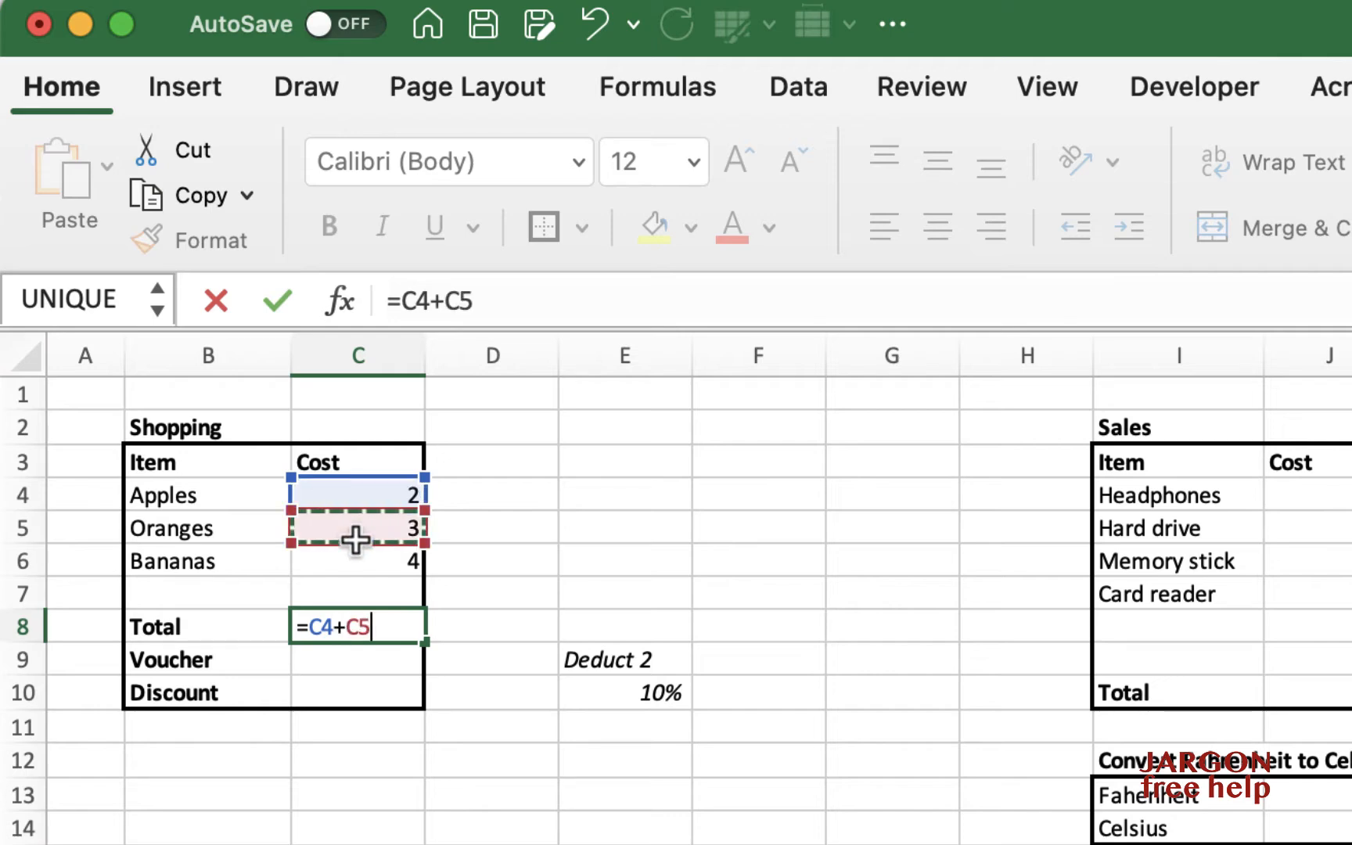
type("+")
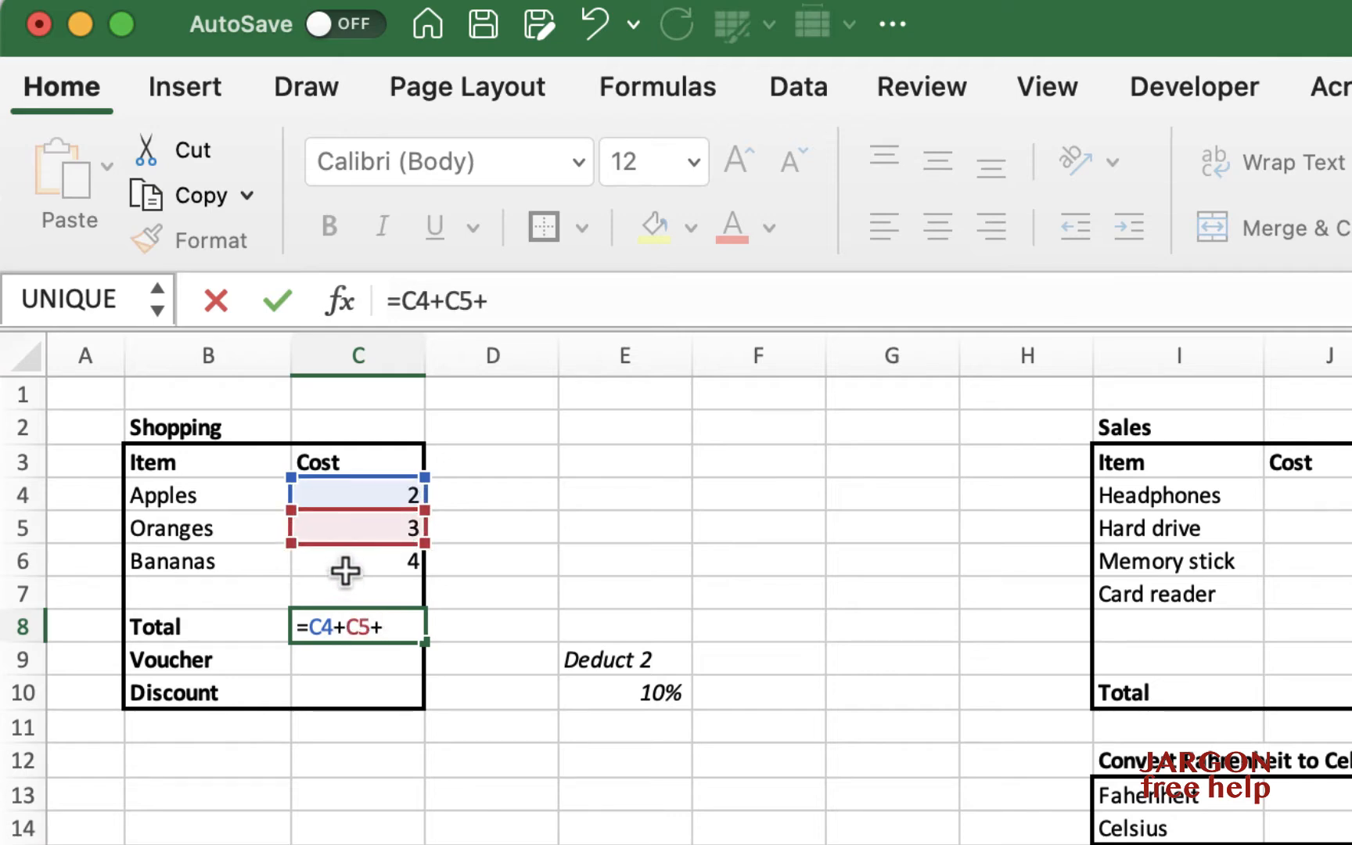
left_click(346, 570)
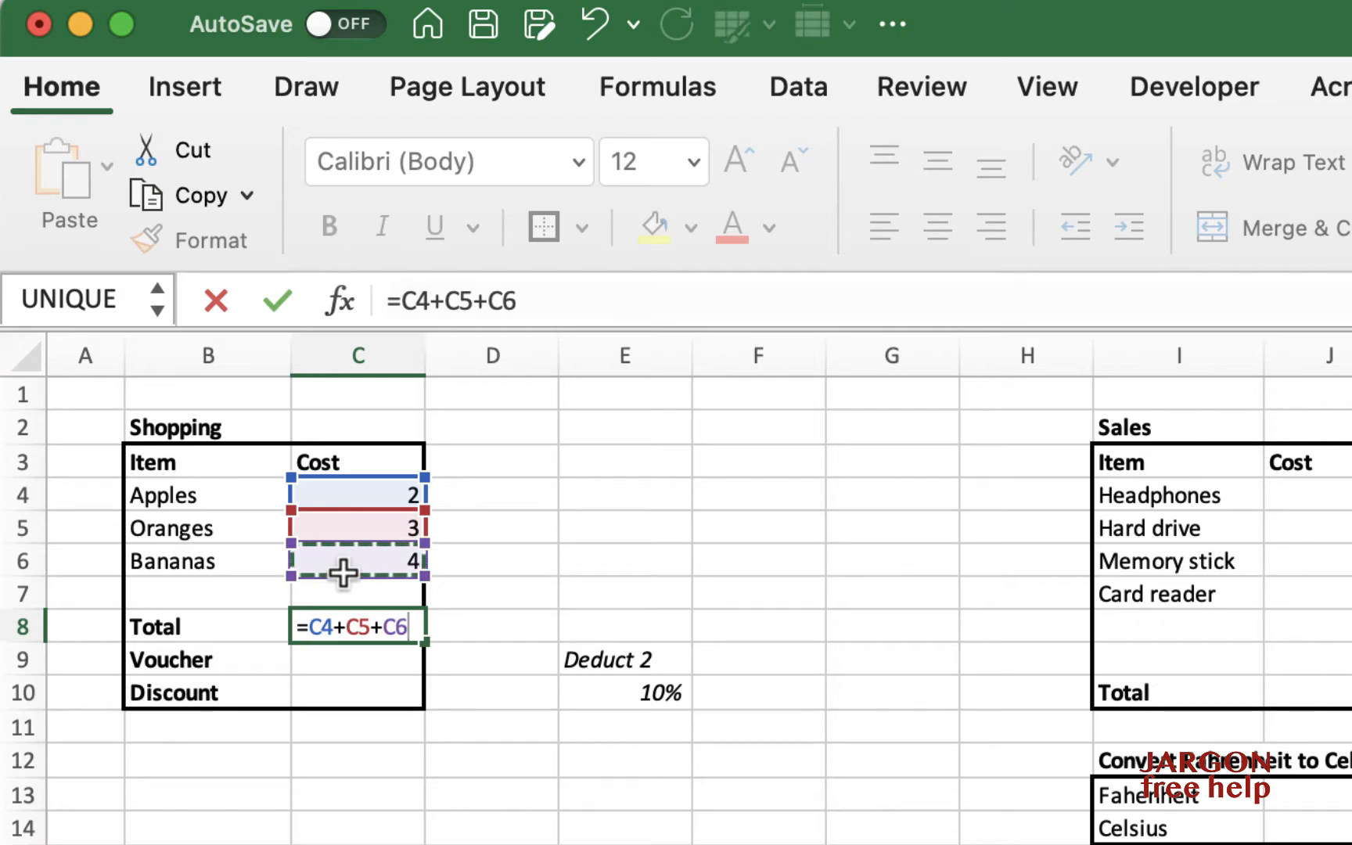
key("Return")
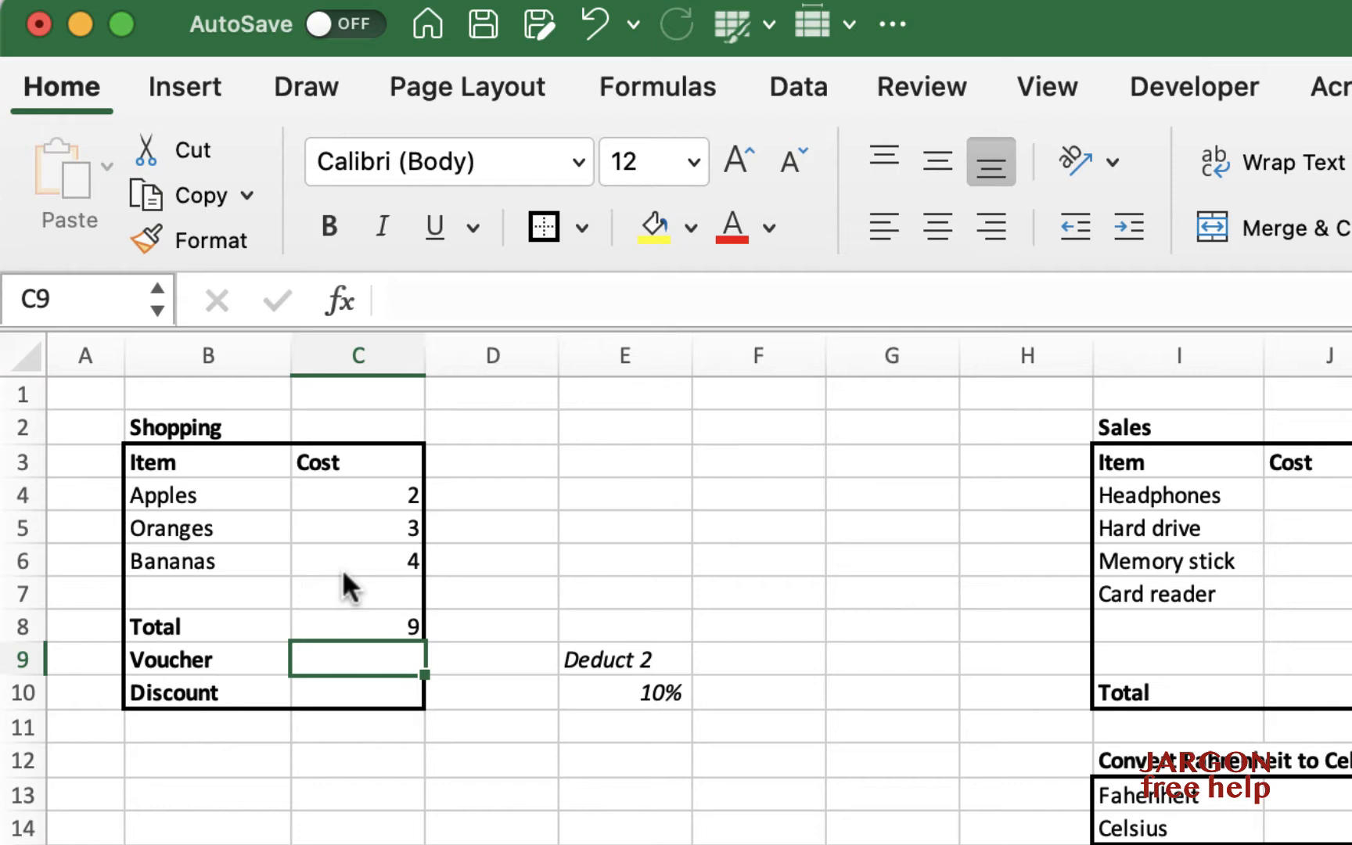
Erase the C8 total once more and re-enter the sum of the Apples, Oranges and Bananas costs as =C4+C5+C6
key("Up")
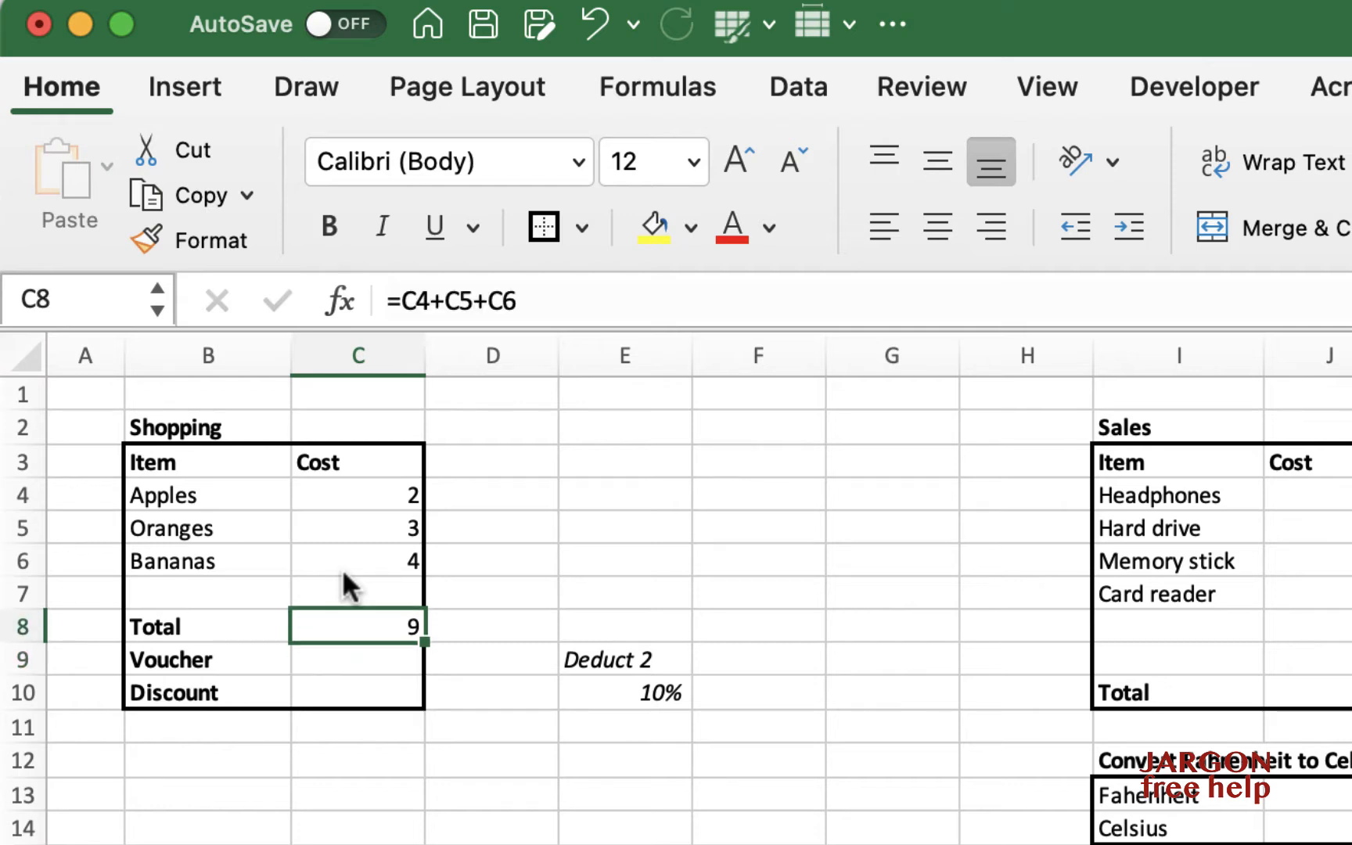
key("Delete")
type("=")
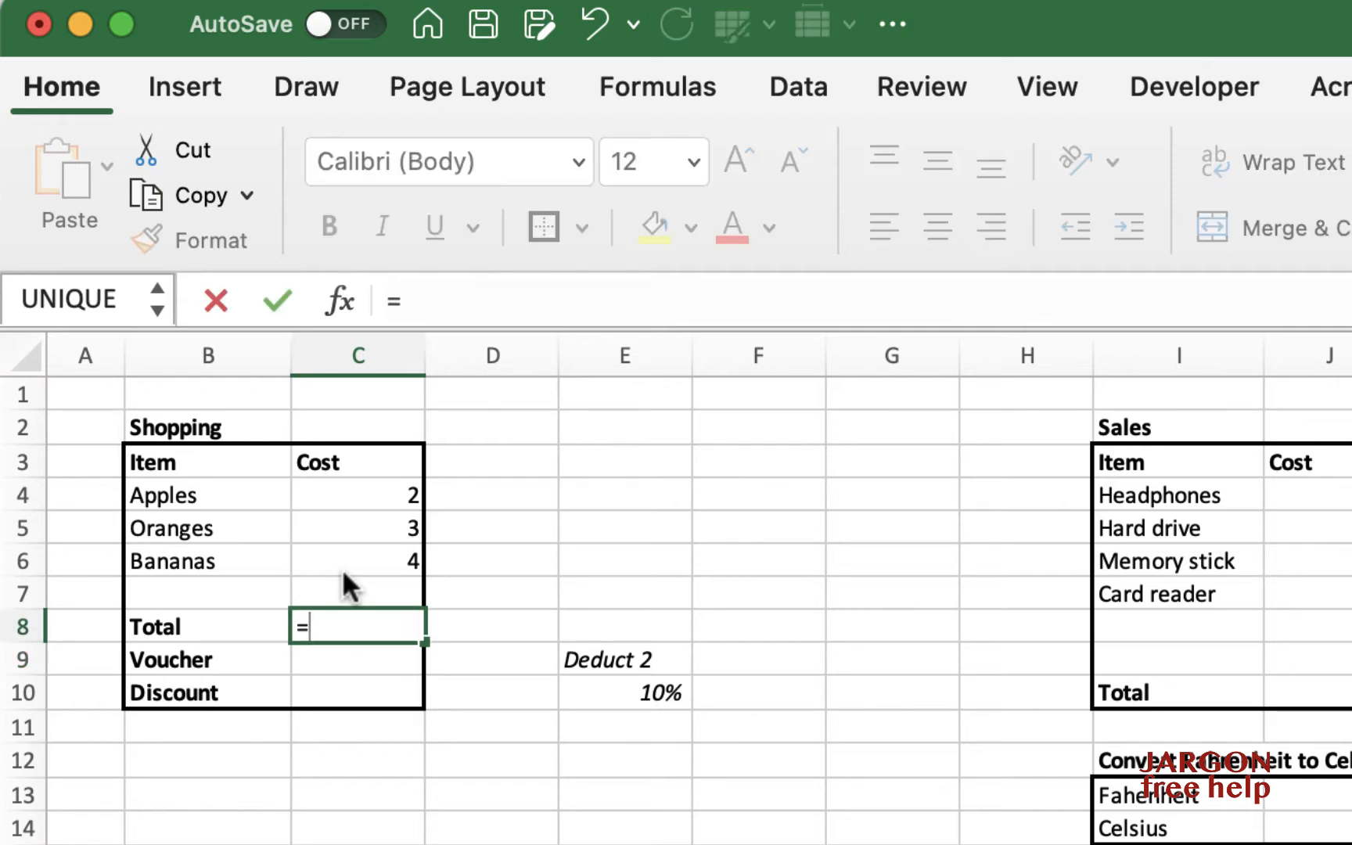
key("Up")
key("Up")
key("Up")
key("Up")
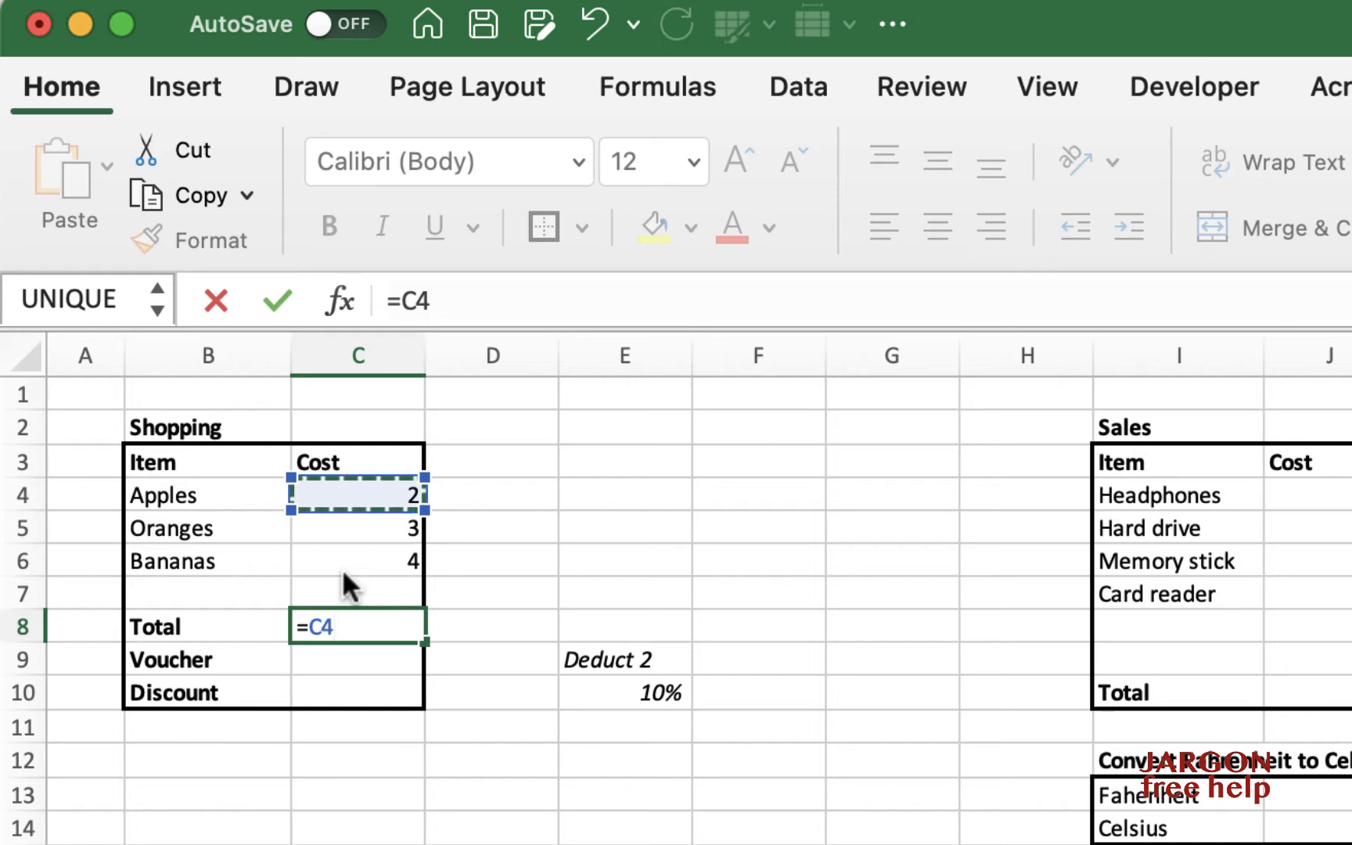
type("+")
key("Up")
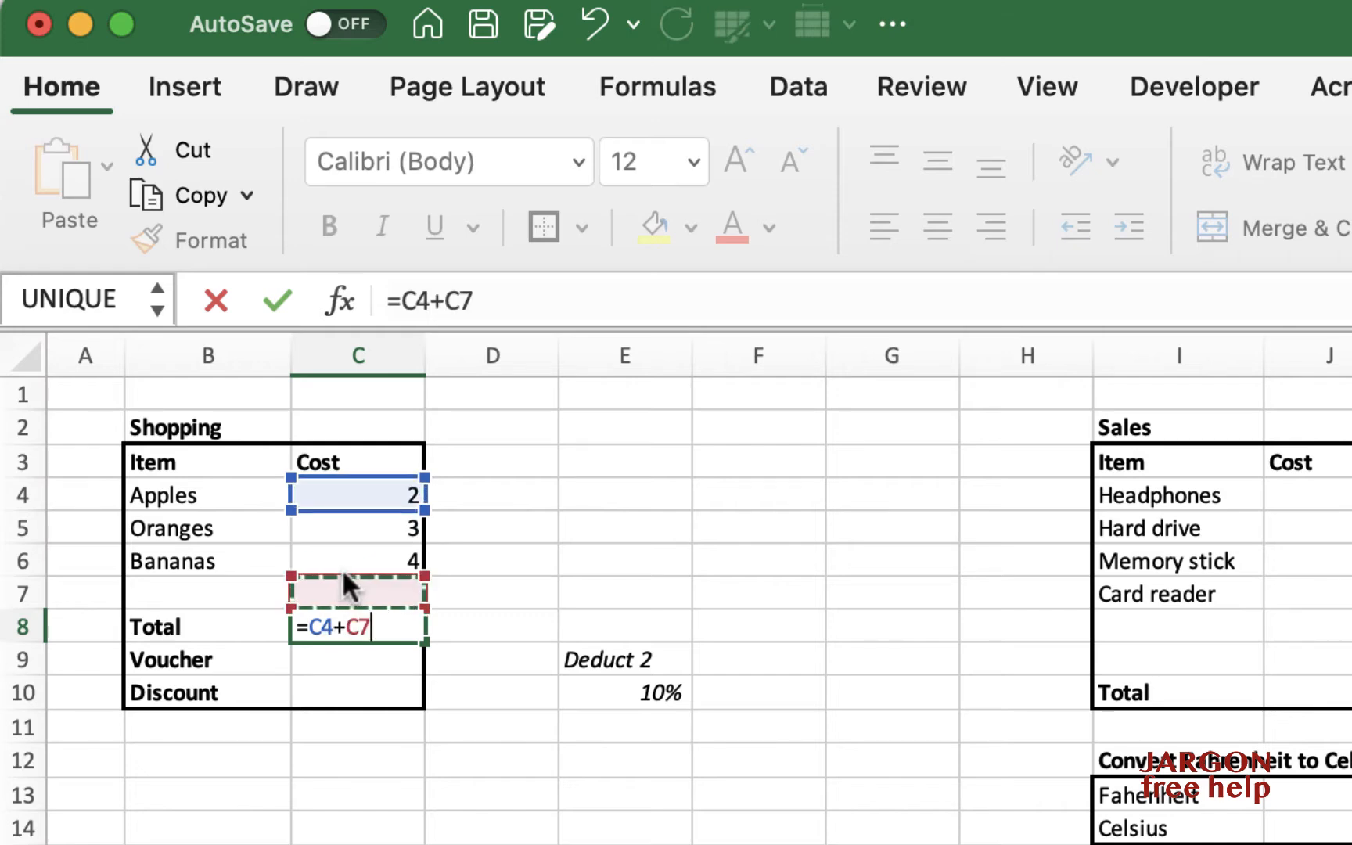
key("Up")
key("Up")
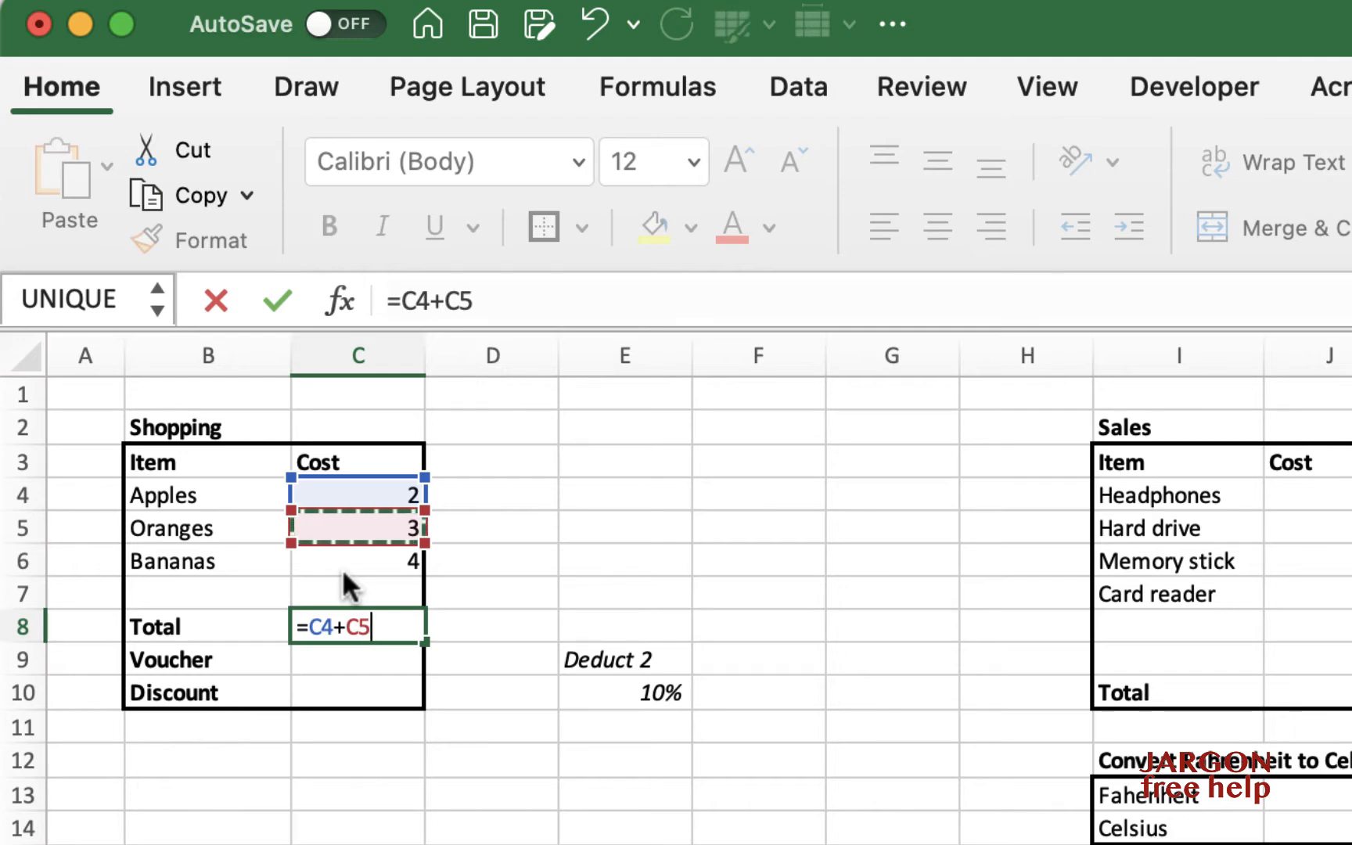
type("+")
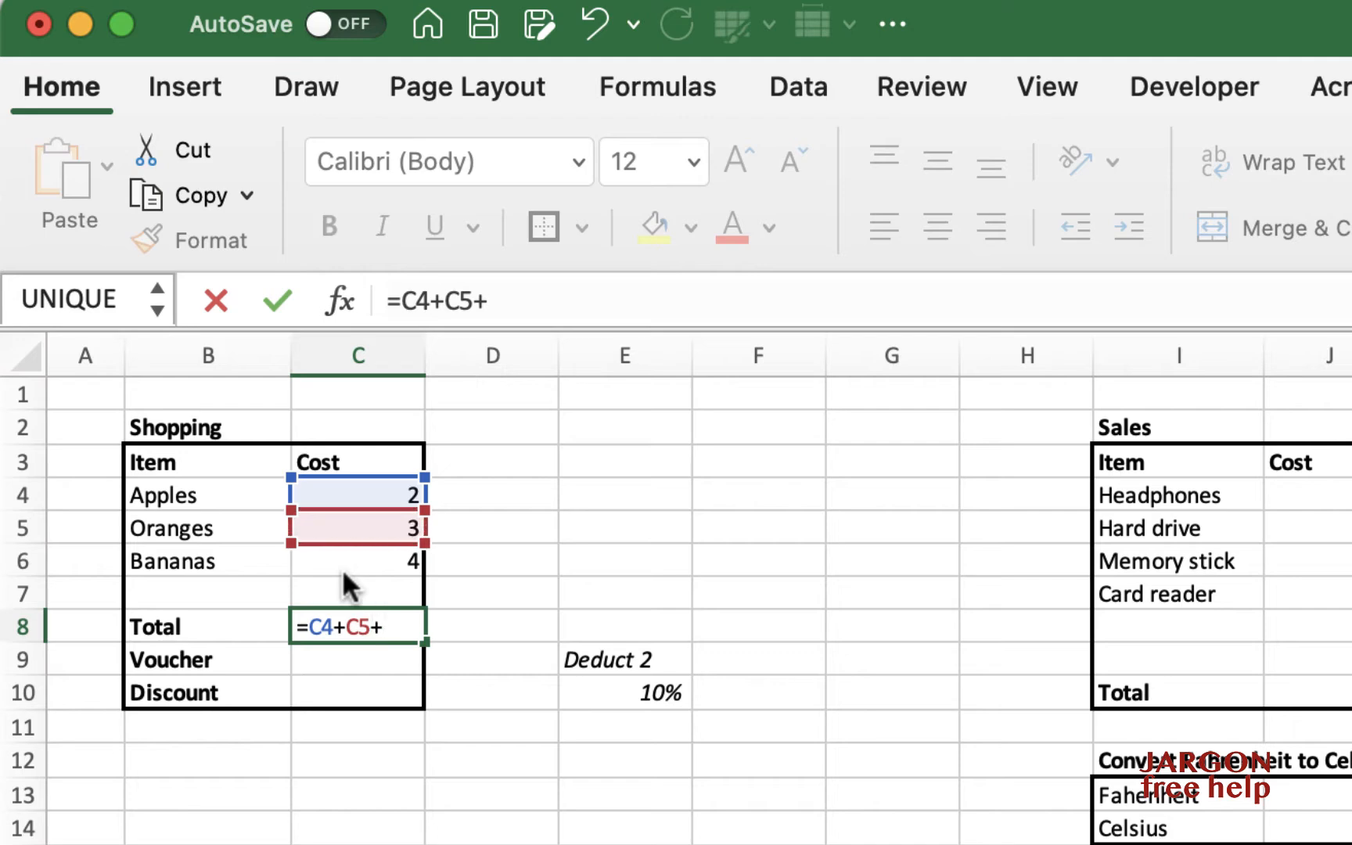
type("c6")
key("BackSpace")
key("BackSpace")
left_click(341, 559)
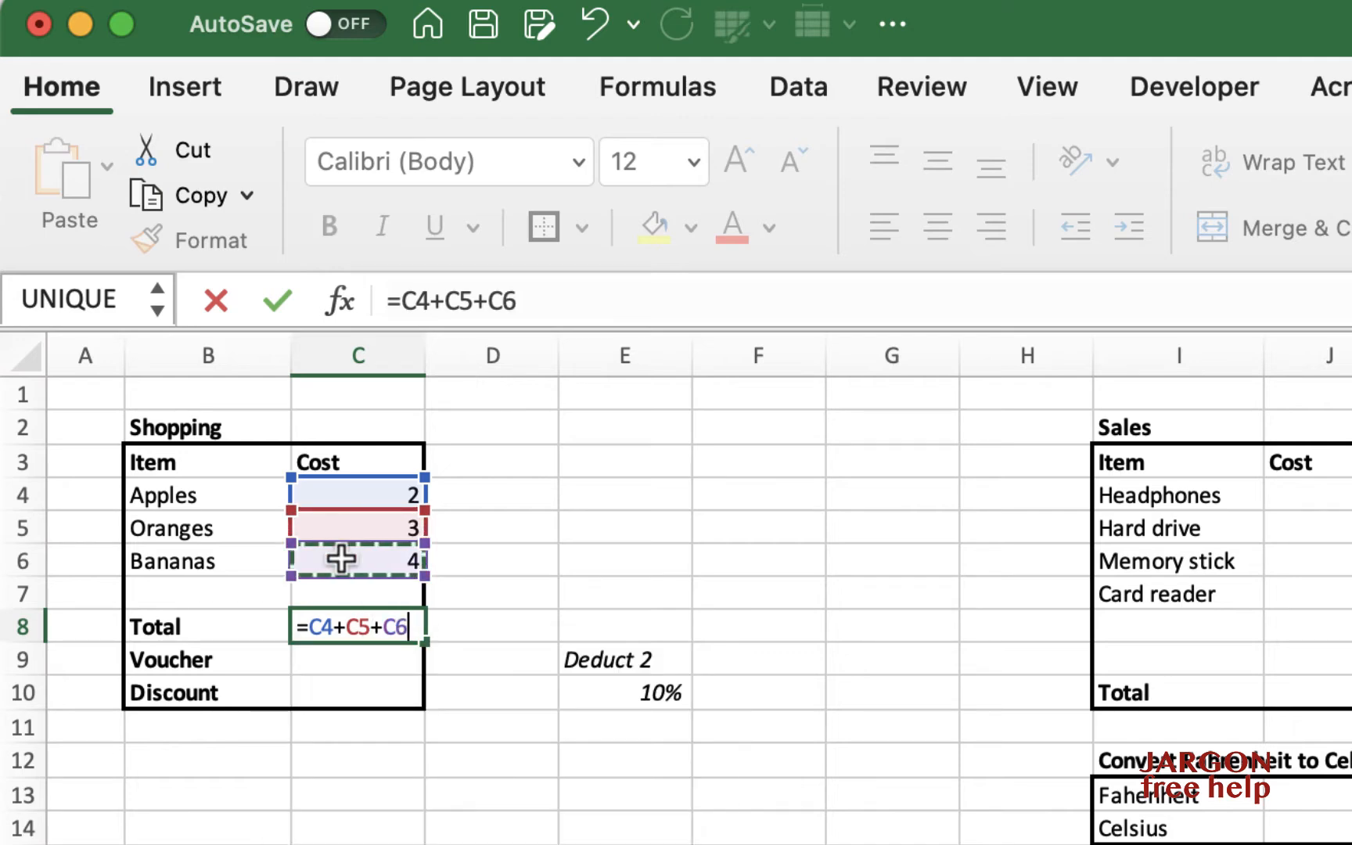
key("Return")
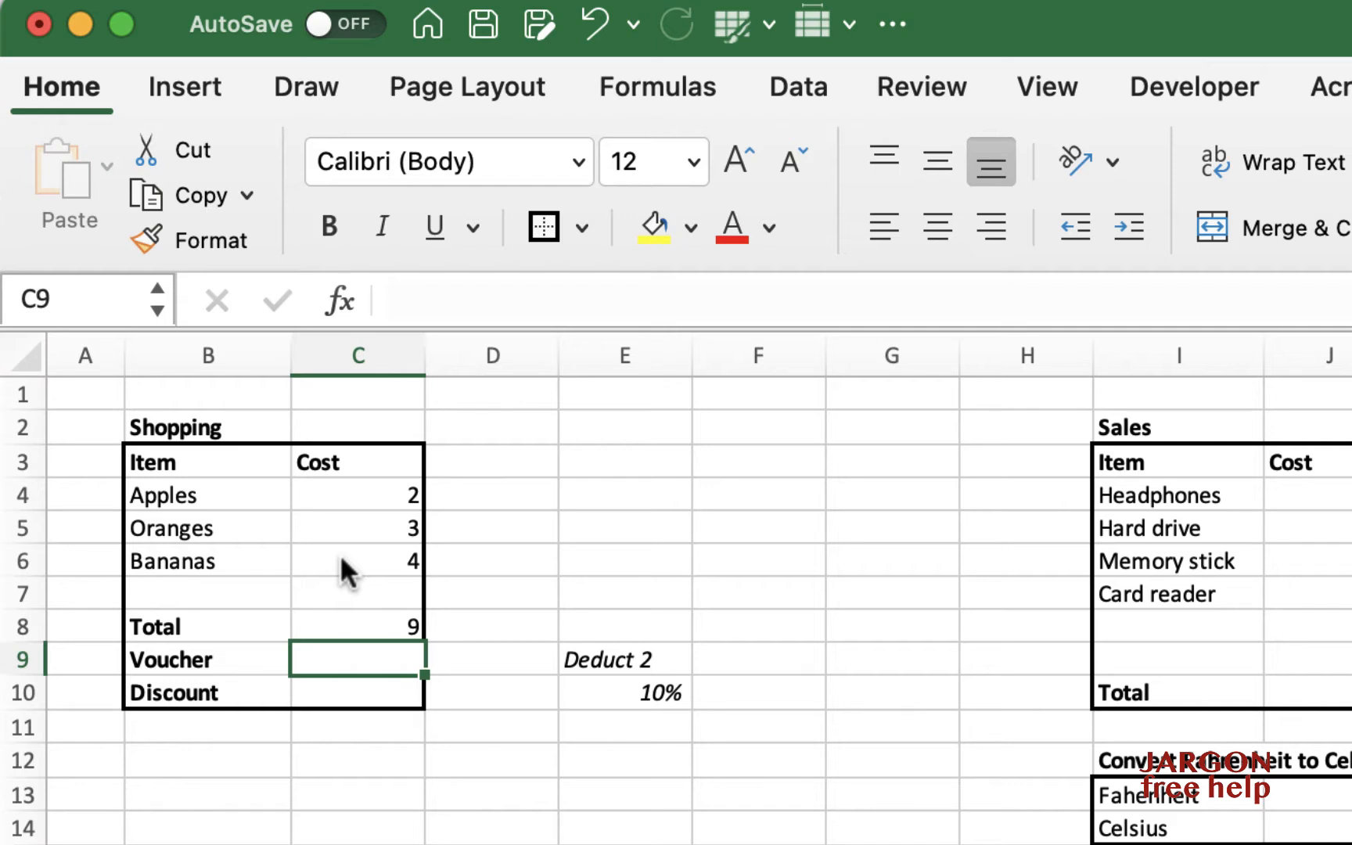
Enter the formula =C8-2 in the Voucher cell C9 to deduct 2 from the total
type("=")
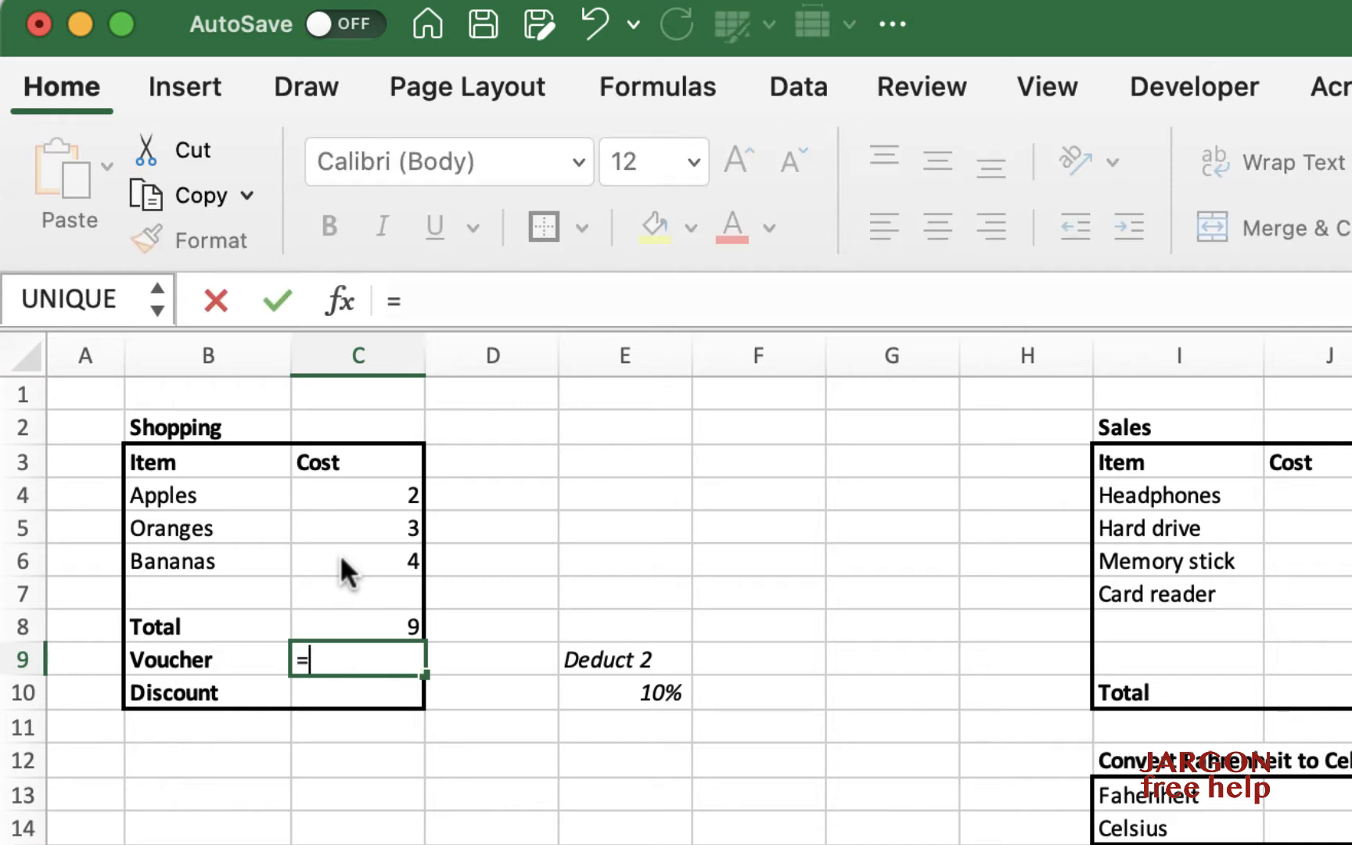
left_click(363, 629)
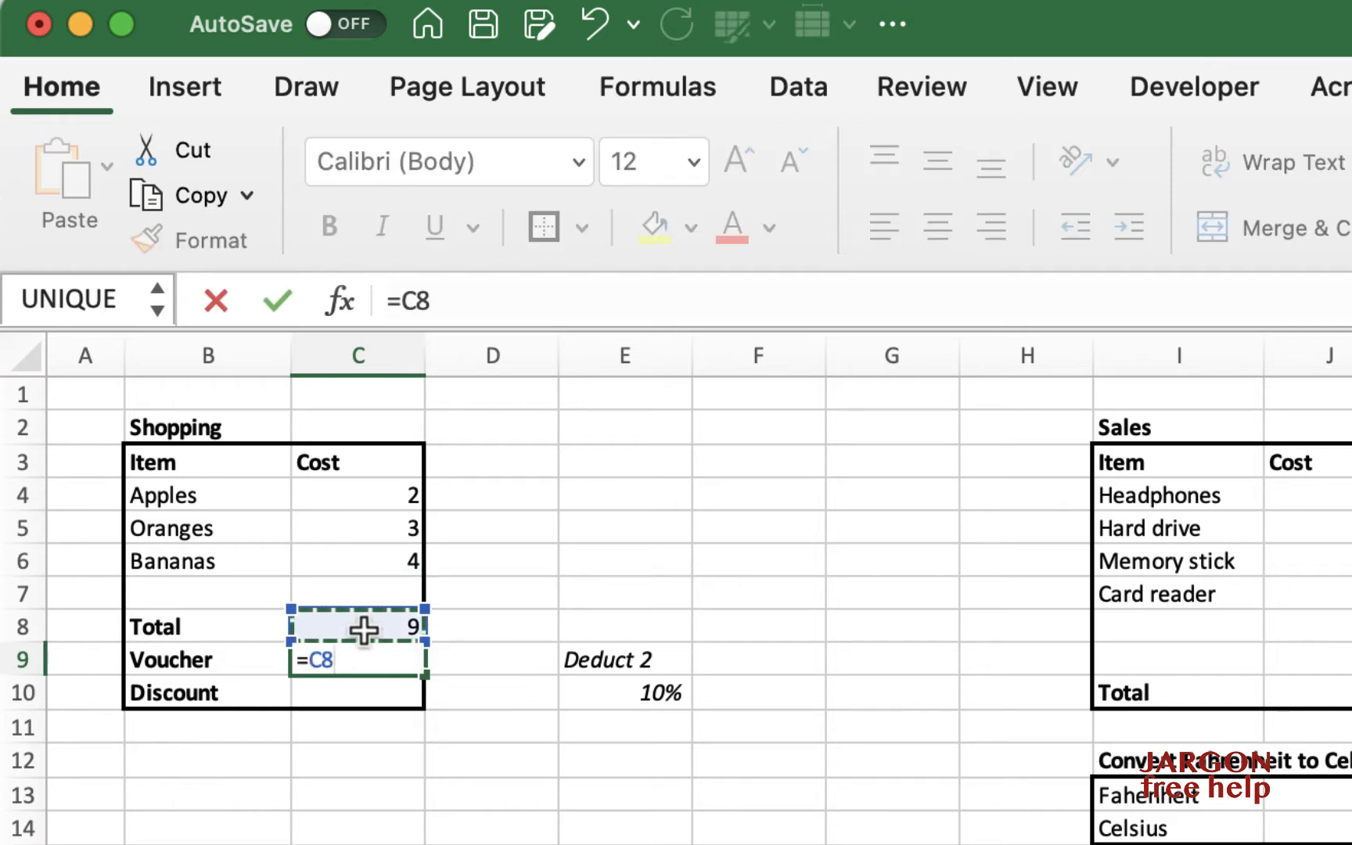
type("-")
type("2")
key("Return")
Change the cost of Apples in C4 to 3
key("Up")
key("Up")
key("Up")
key("Up")
key("Up")
key("Up")
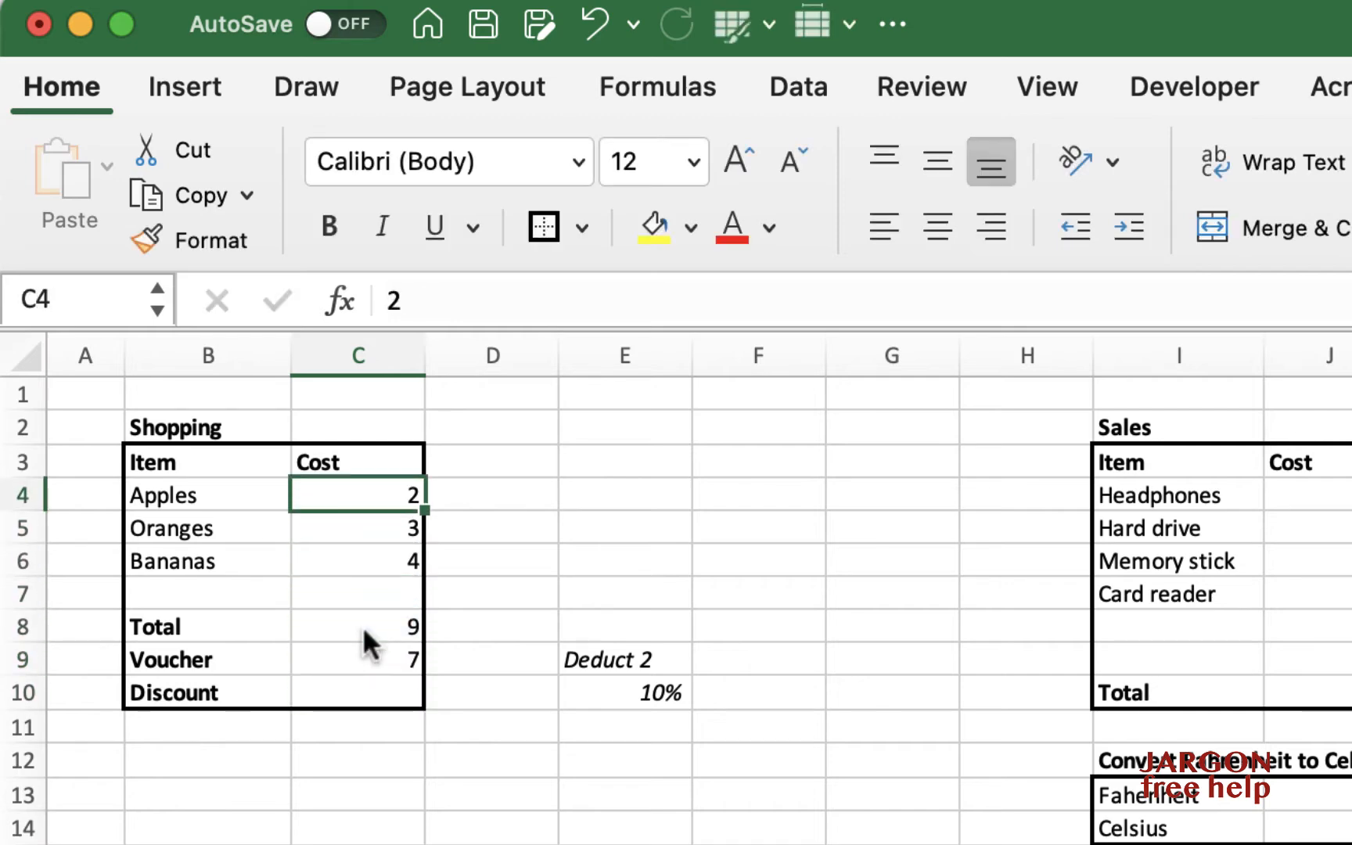
type("3")
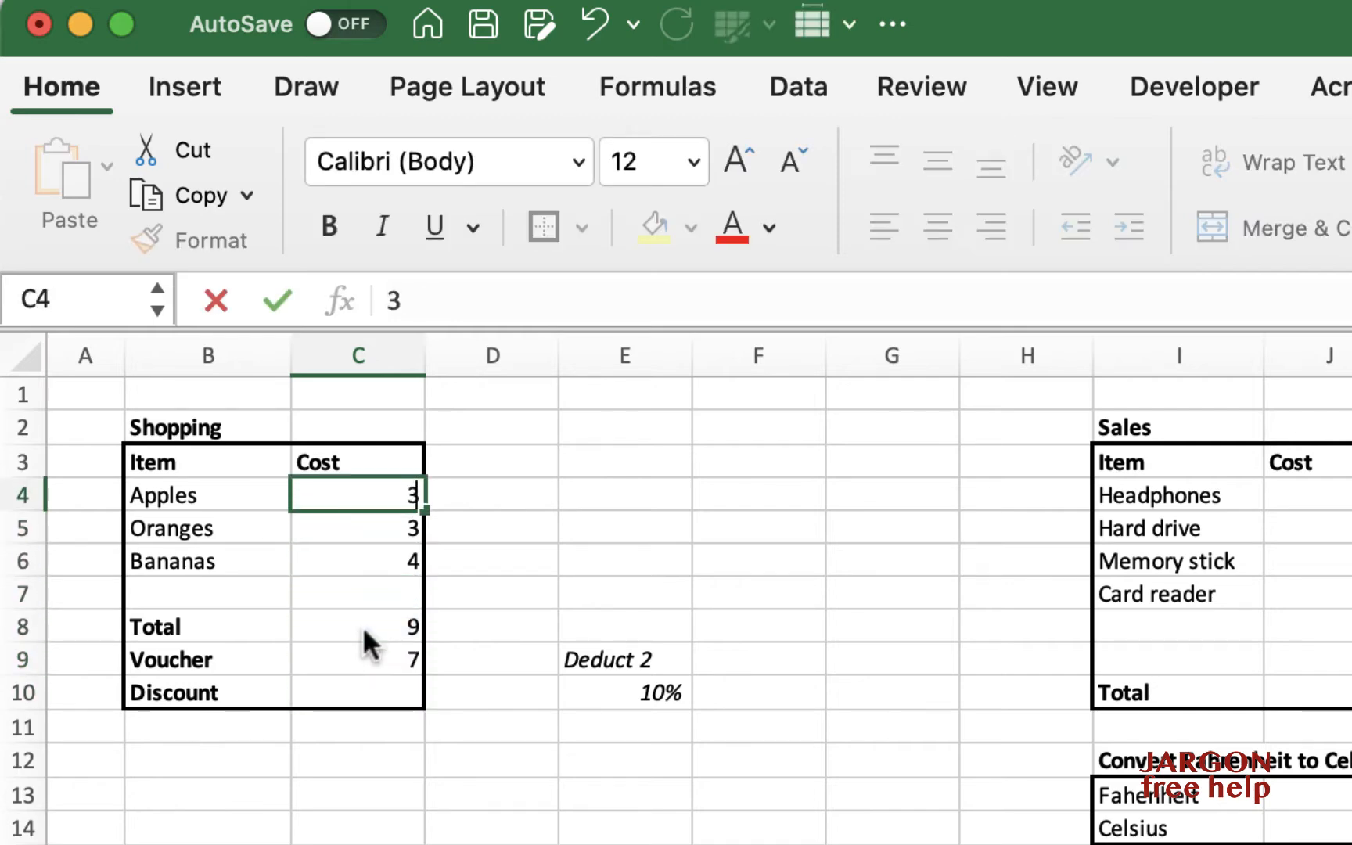
key("Return")
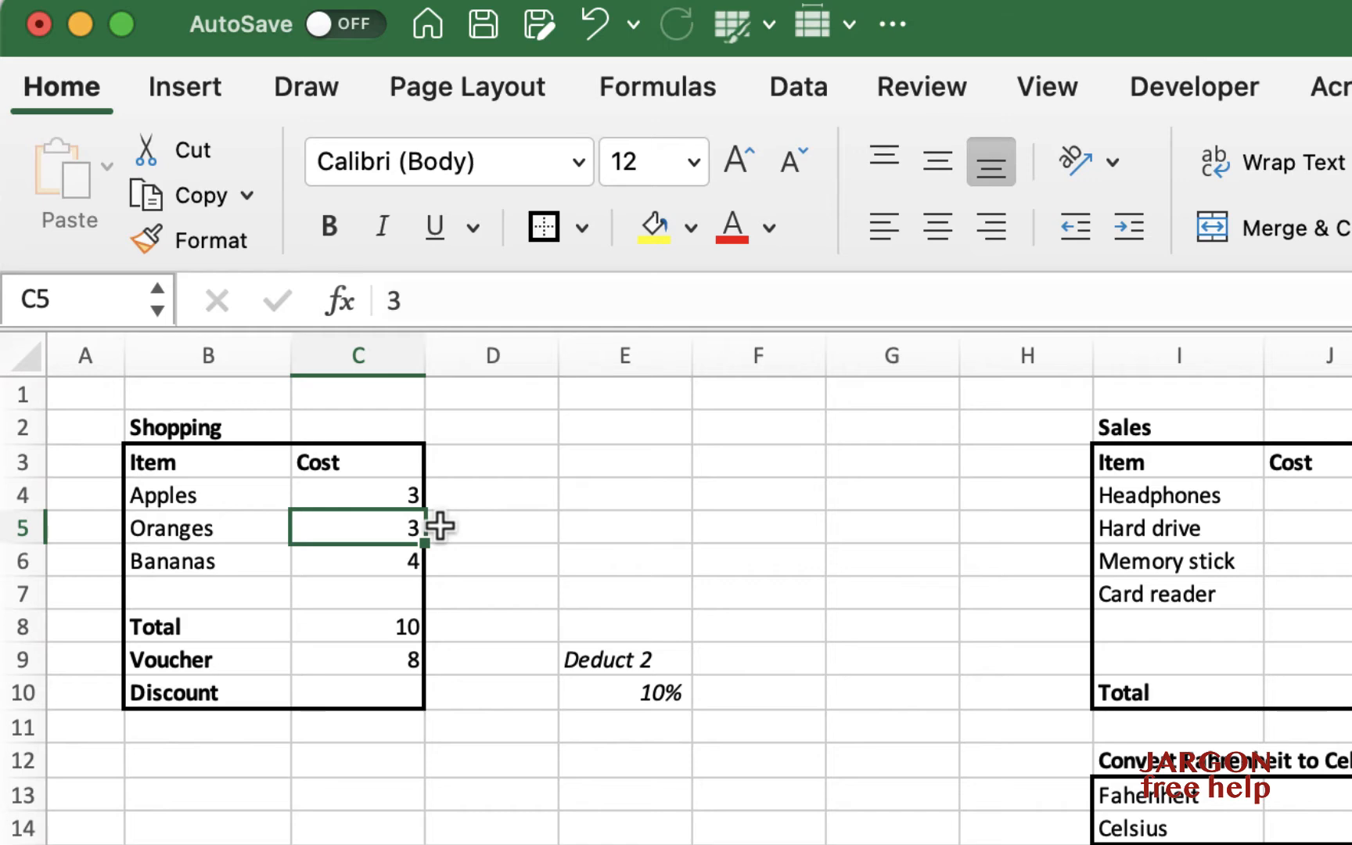
Change the cost of Oranges in C5 to 2
type("2")
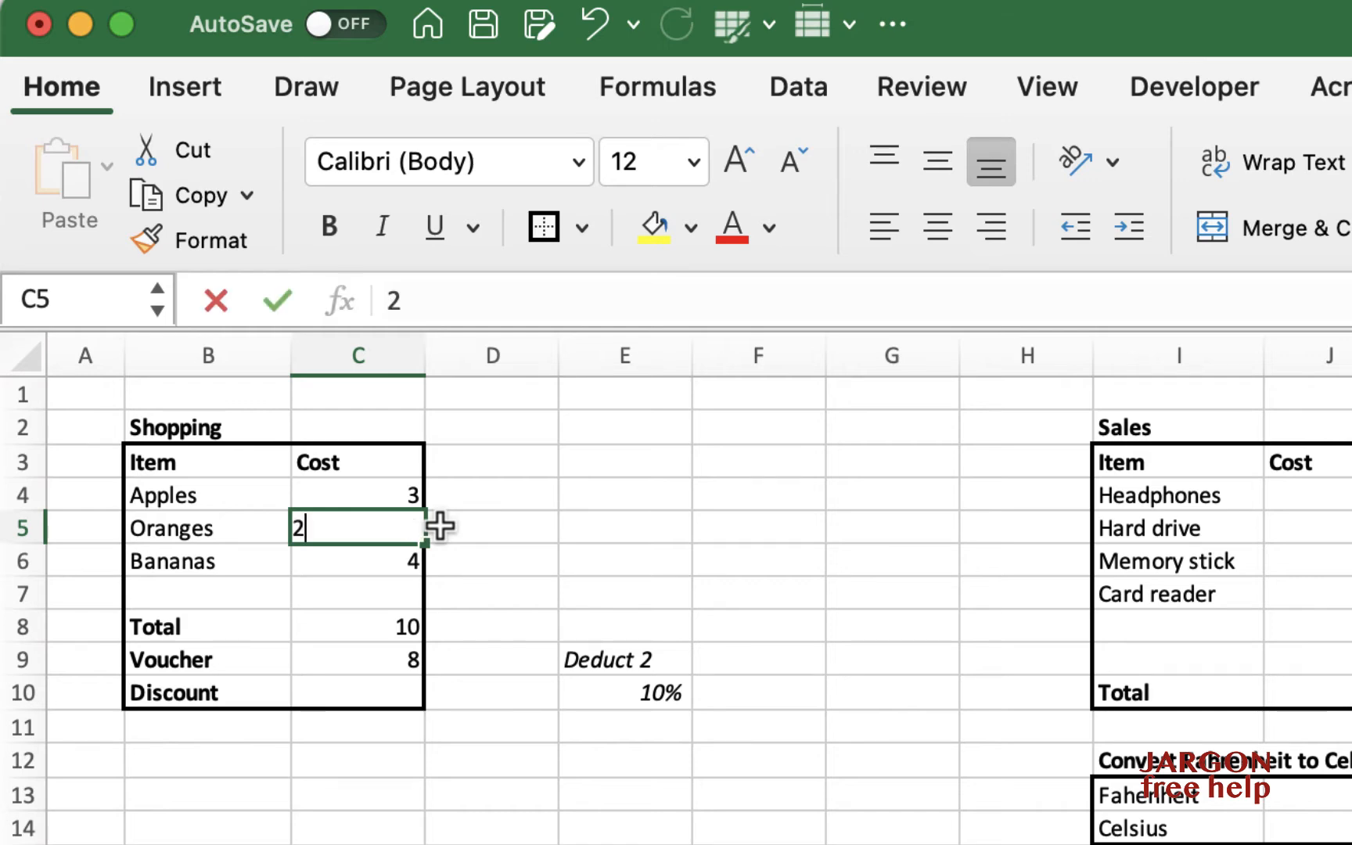
key("Return")
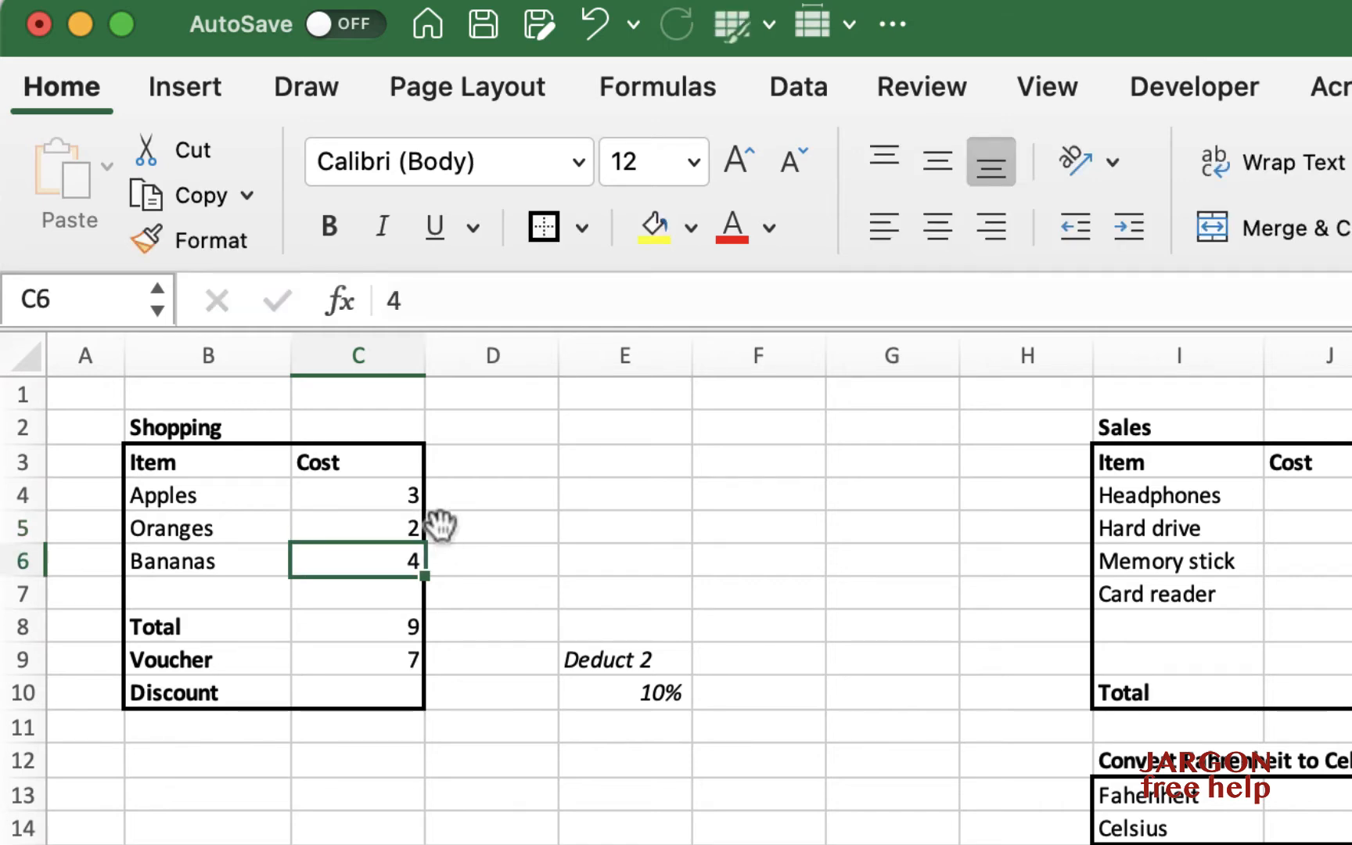
Enter the formula =C8*10% in the Discount cell C10 to calculate 10% of the Shopping total
left_click(380, 688)
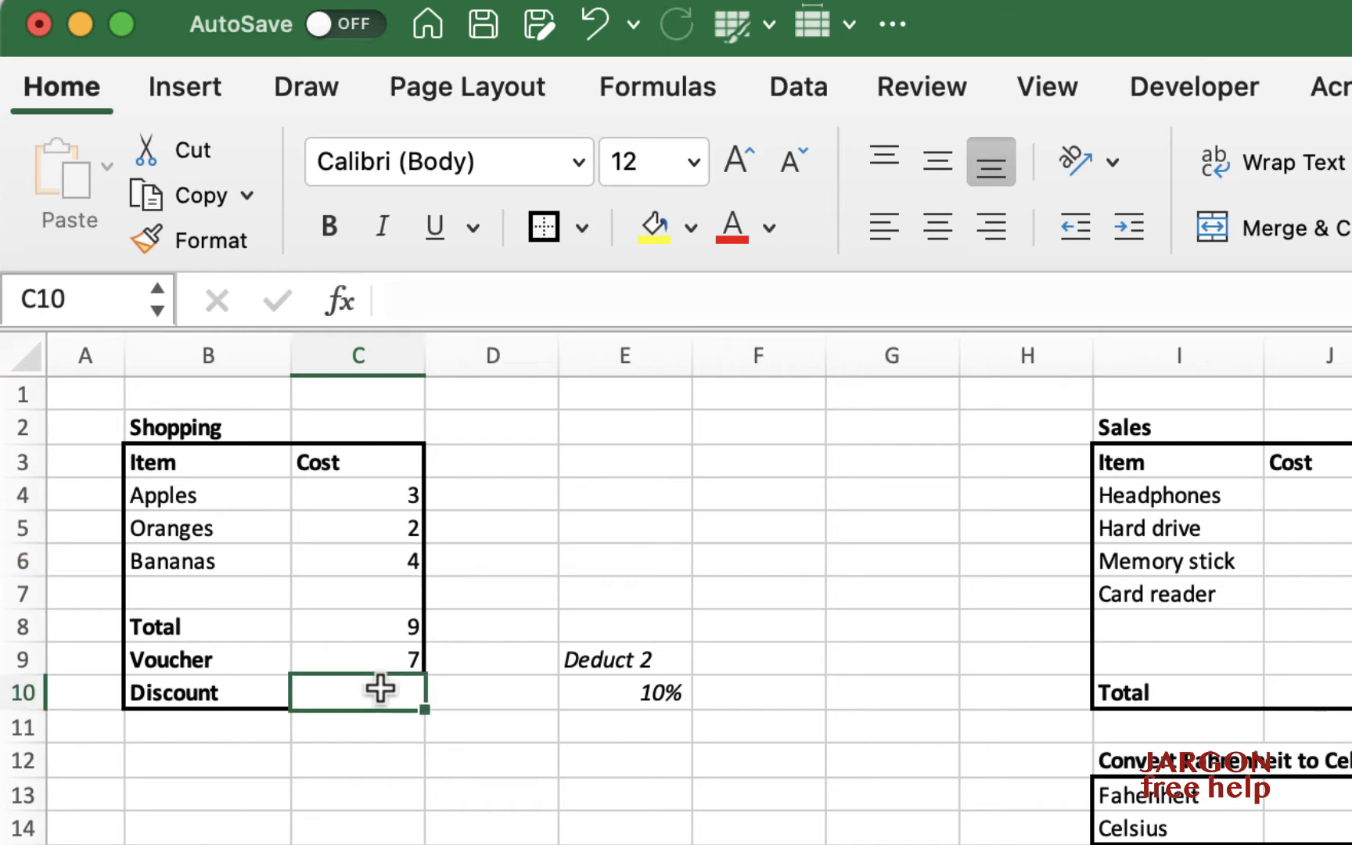
left_click(392, 625)
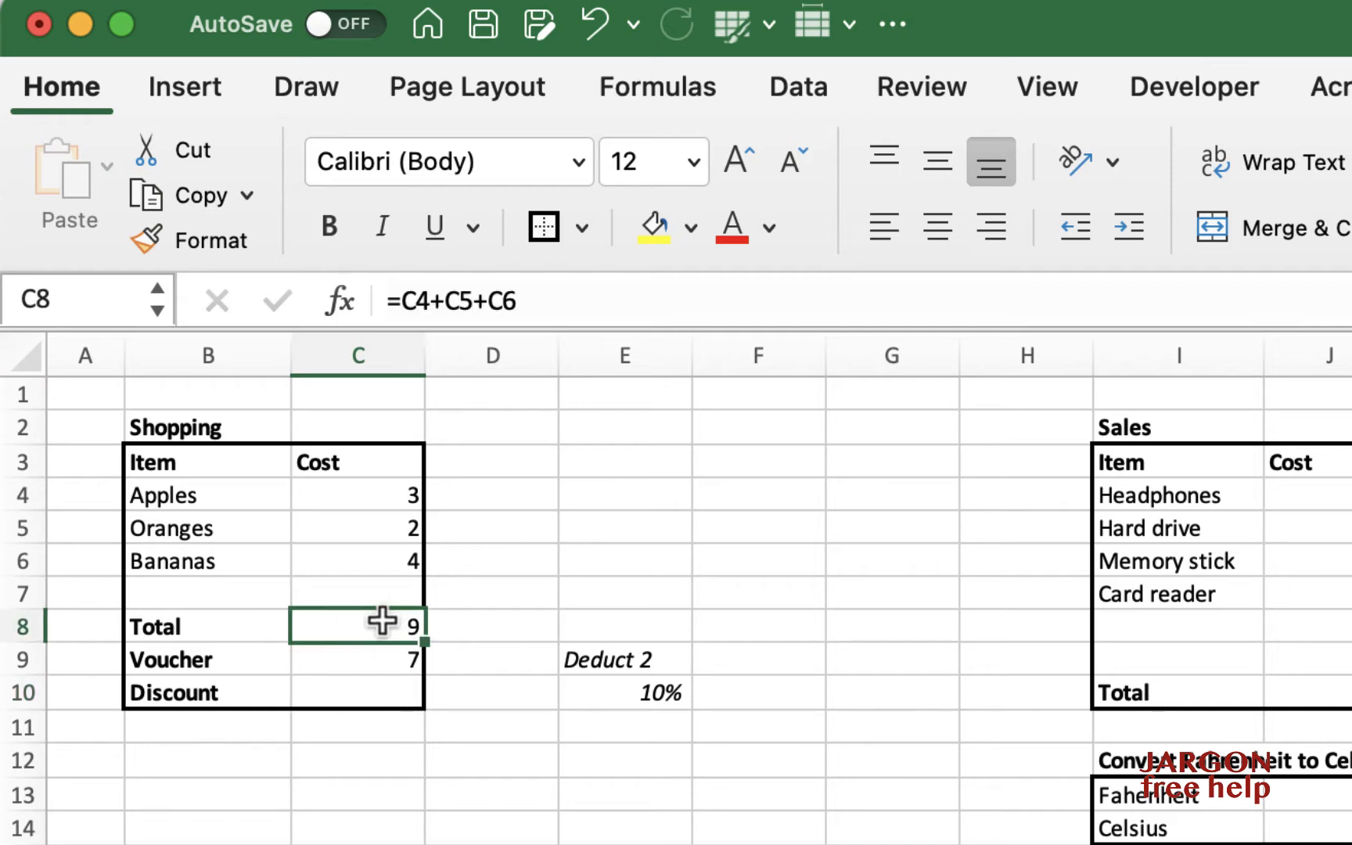
left_click(391, 692)
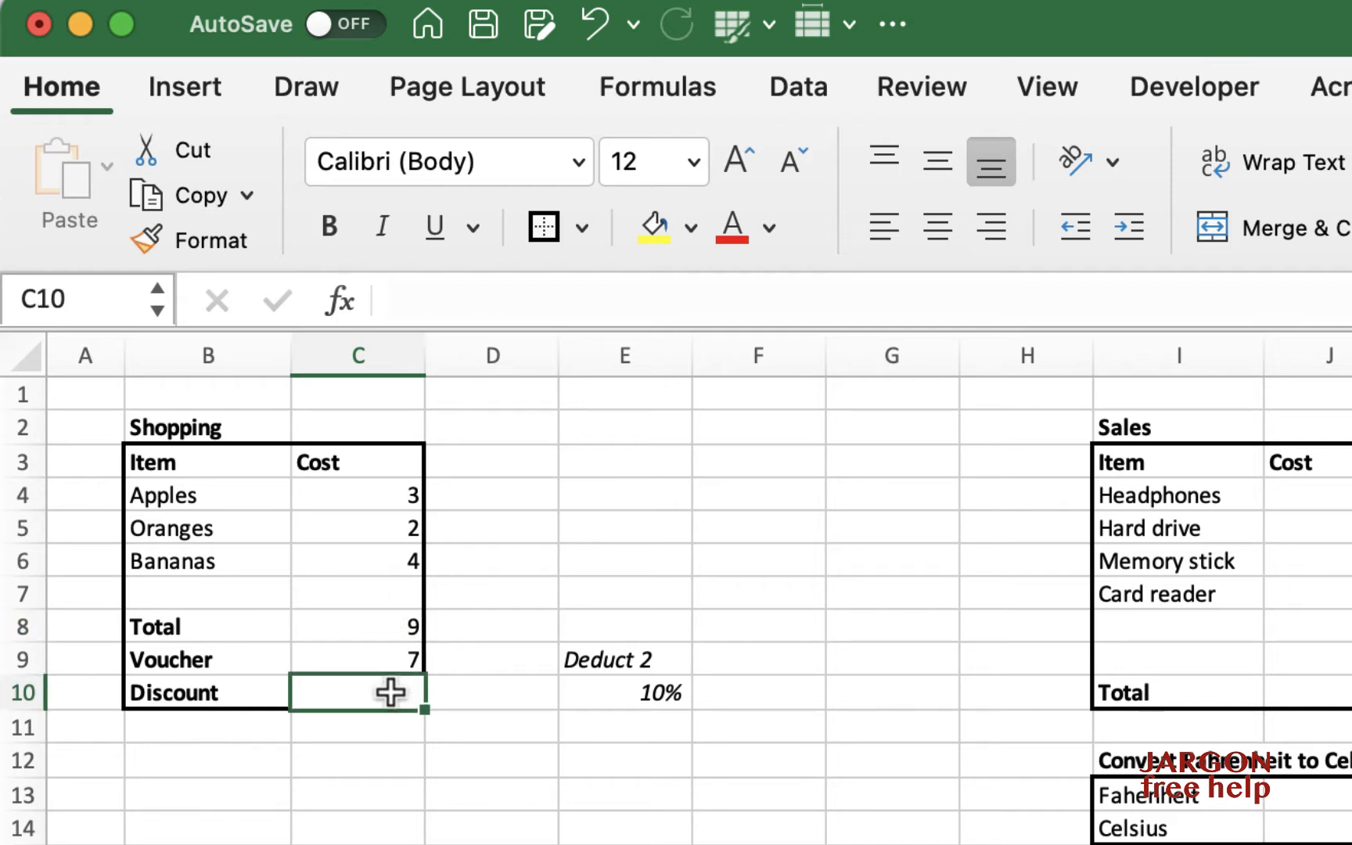
type("=C9")
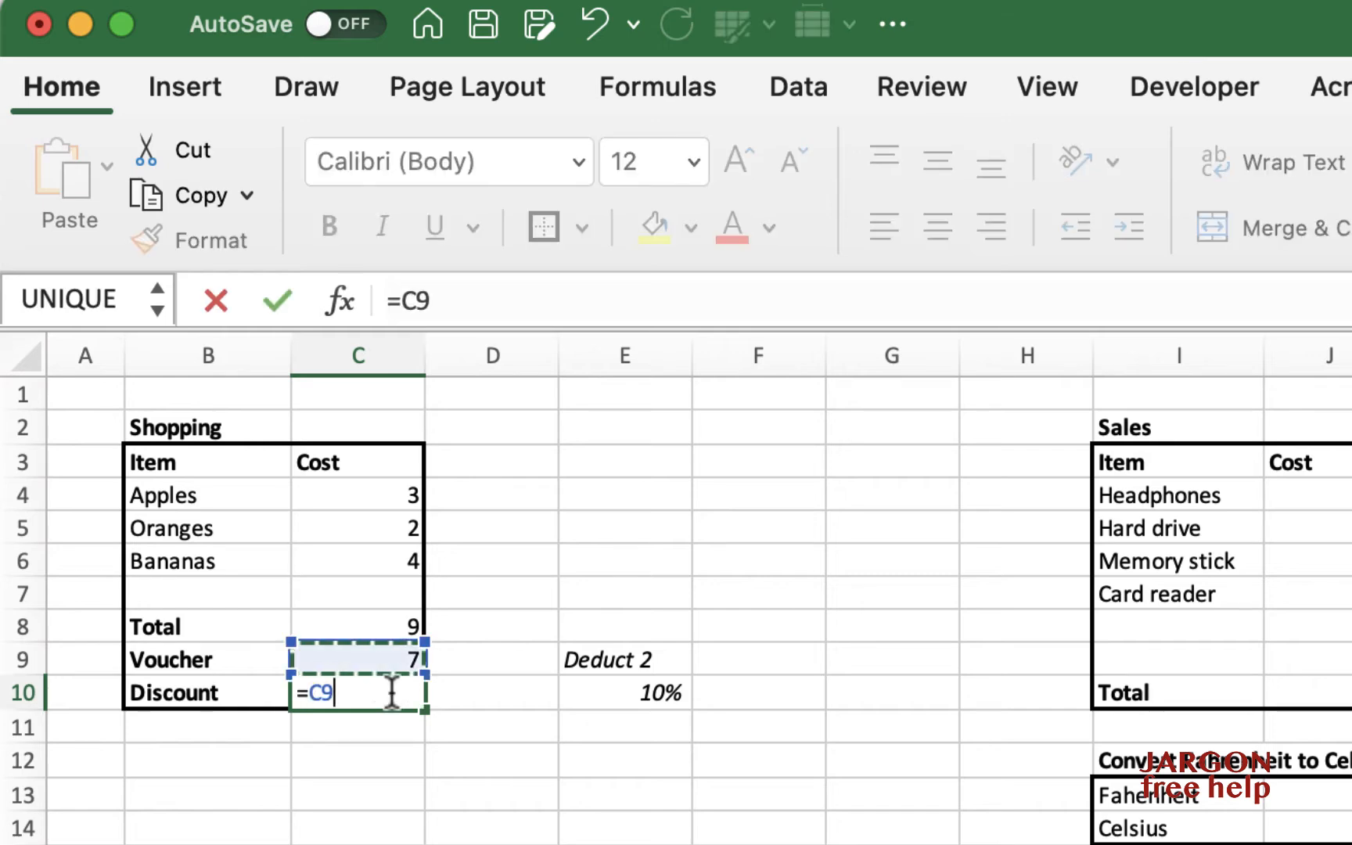
key("Up")
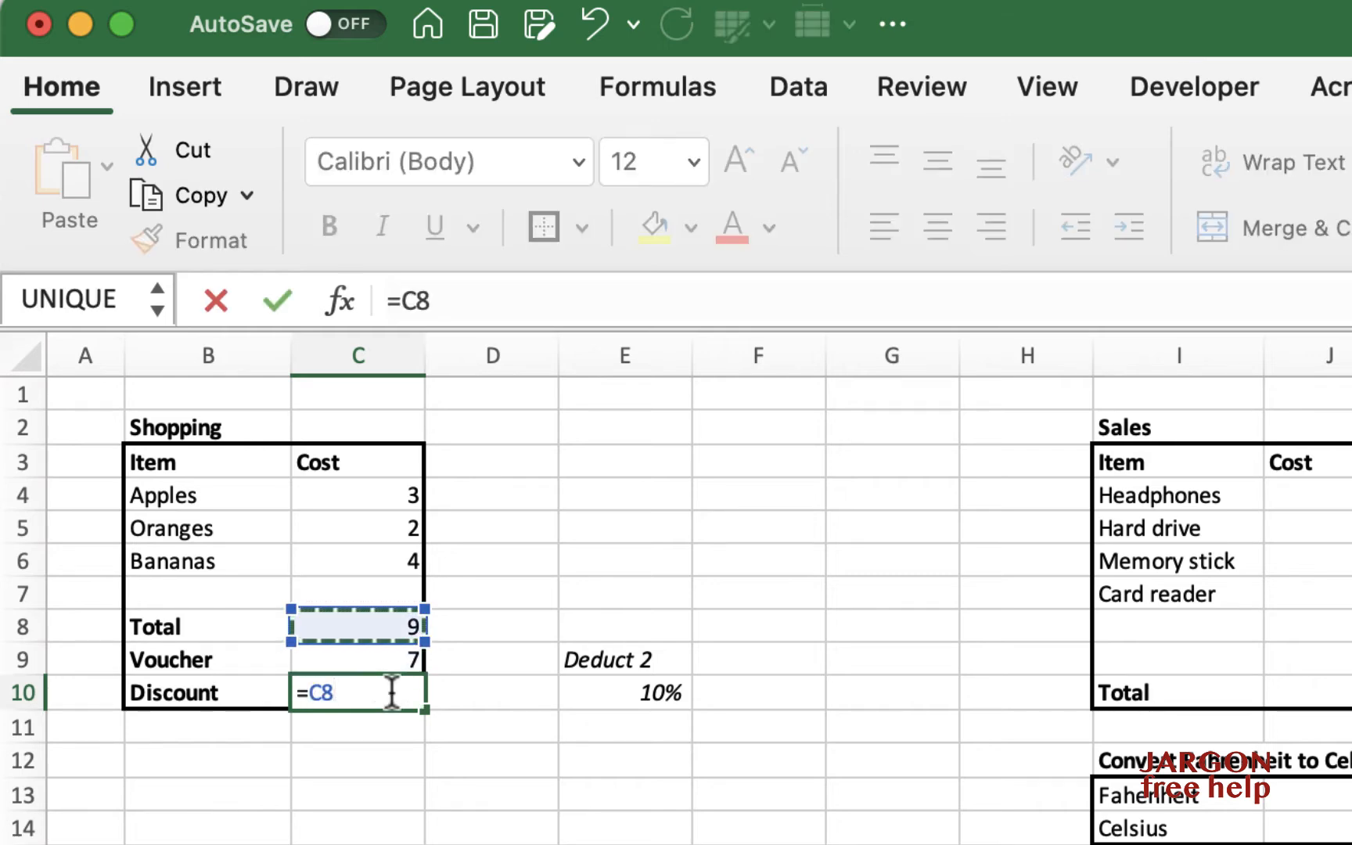
type("*")
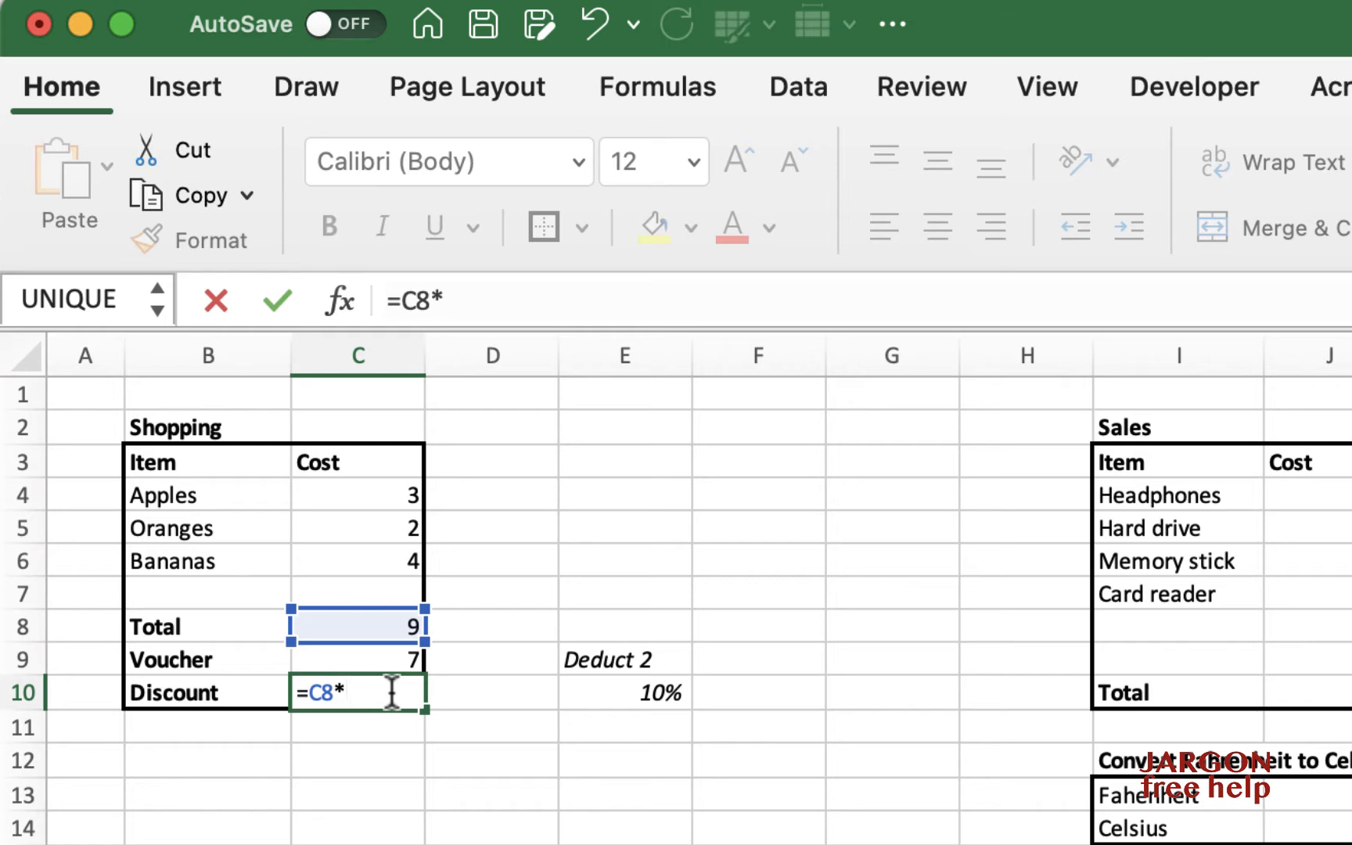
type("10%")
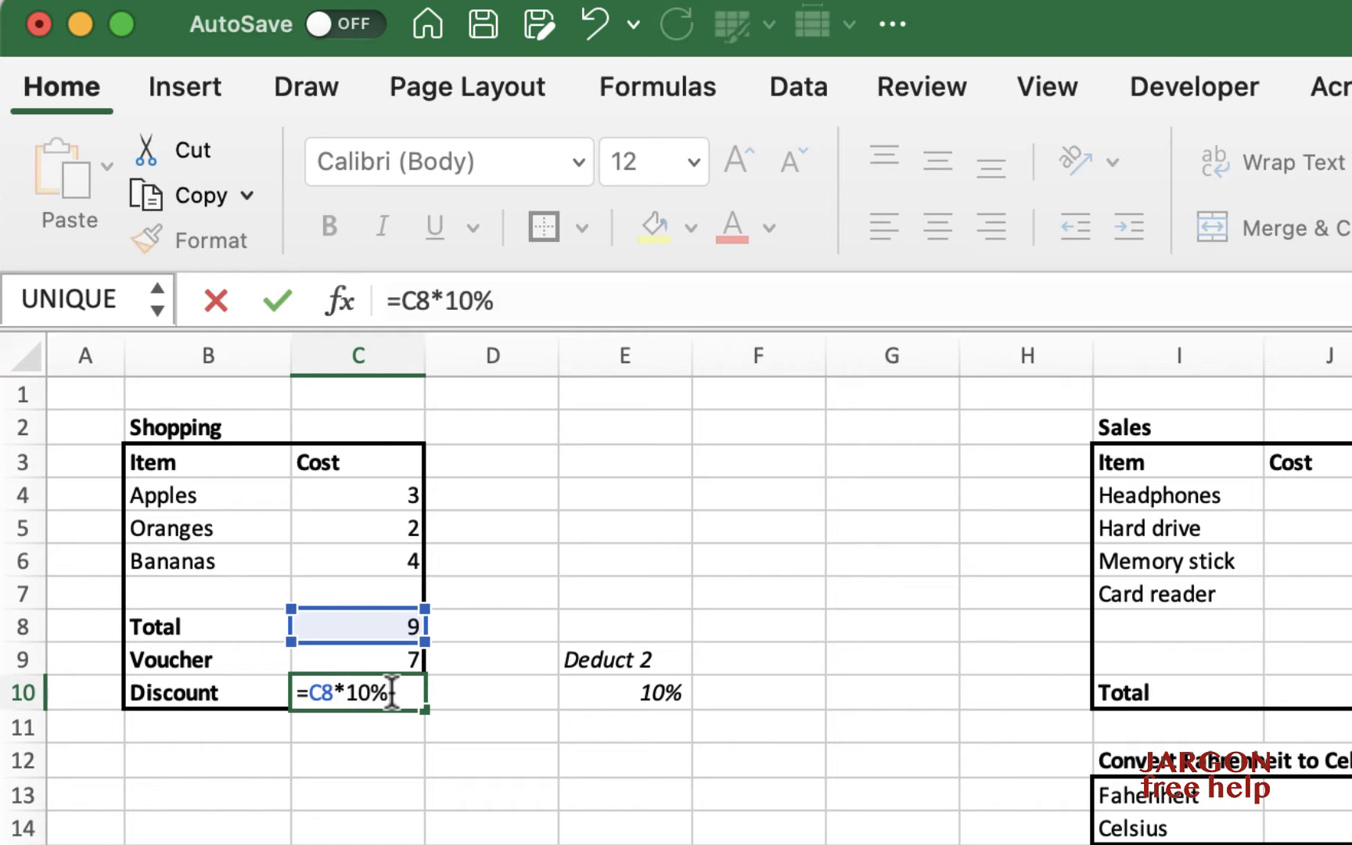
key("Return")
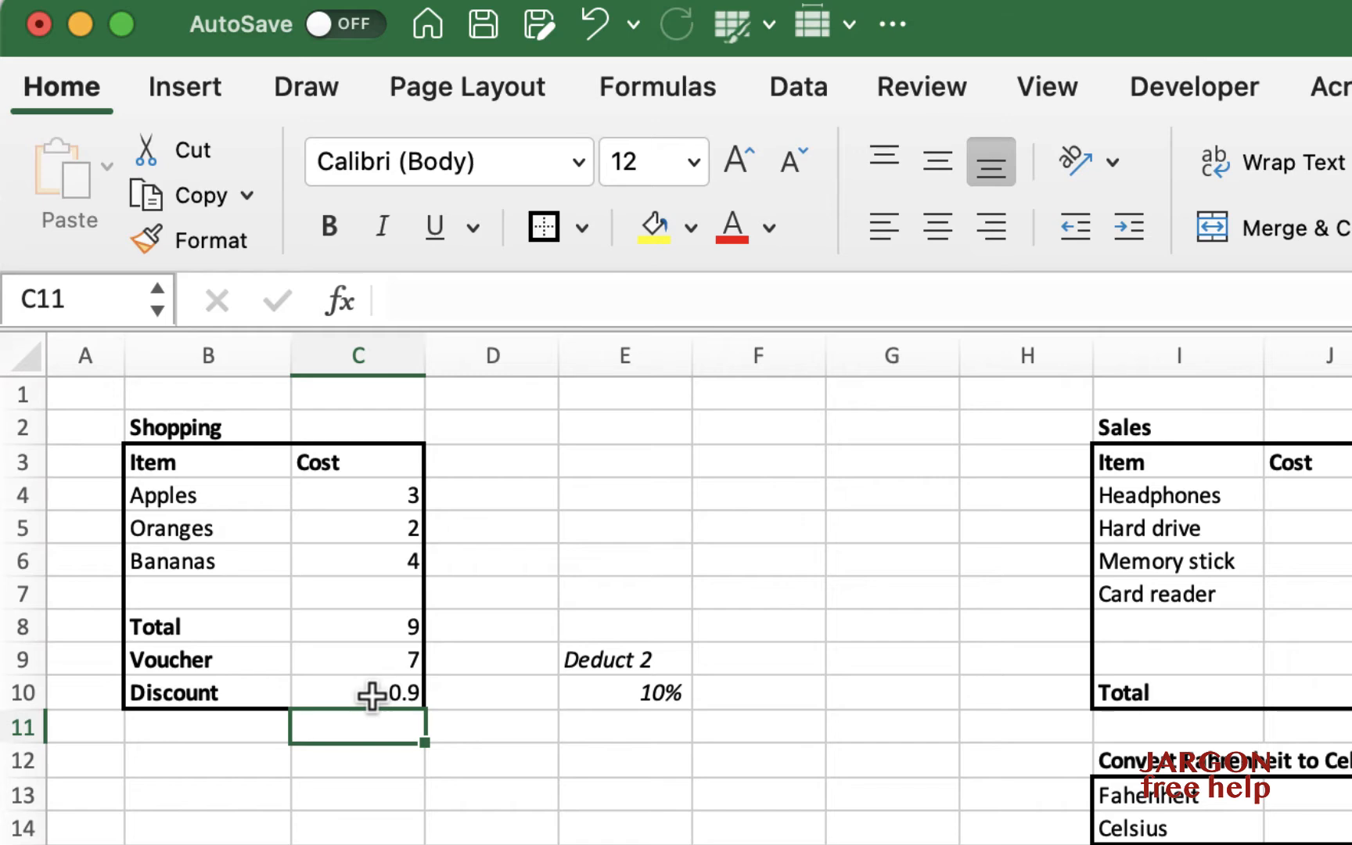
Edit the Discount formula in C10 to =C8-C8*10% so that 10% is taken off the total
left_click(371, 695)
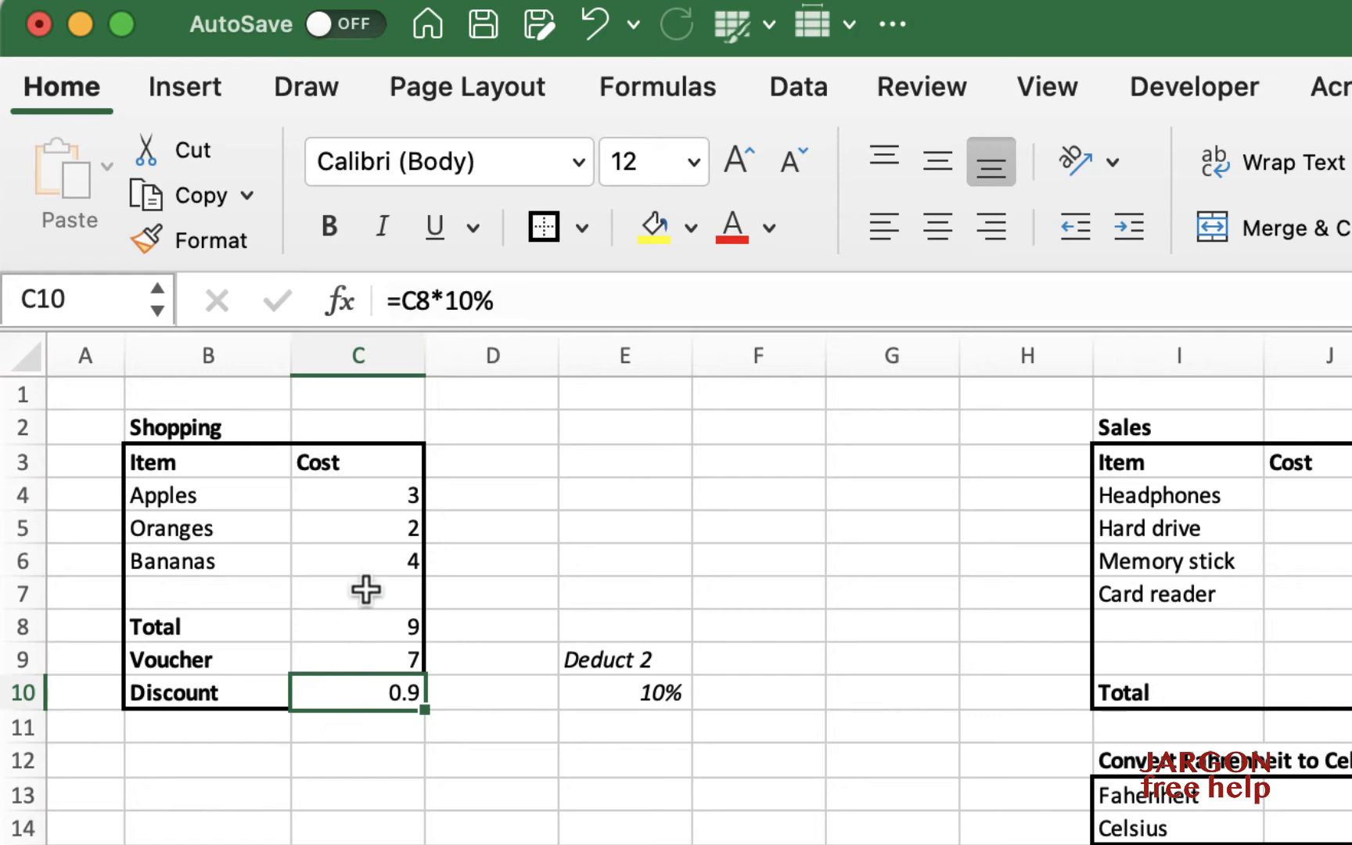
left_click(403, 301)
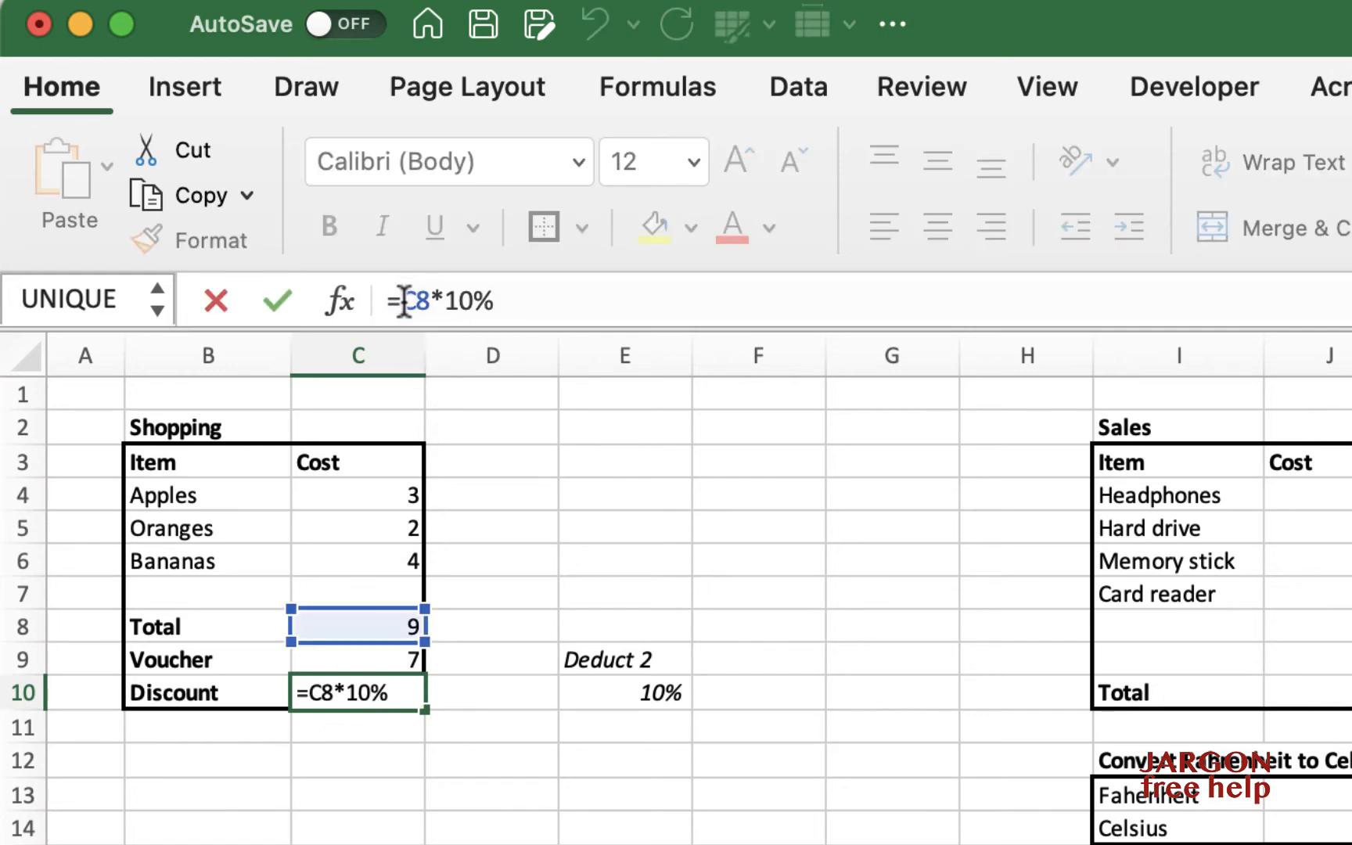
left_click(310, 695)
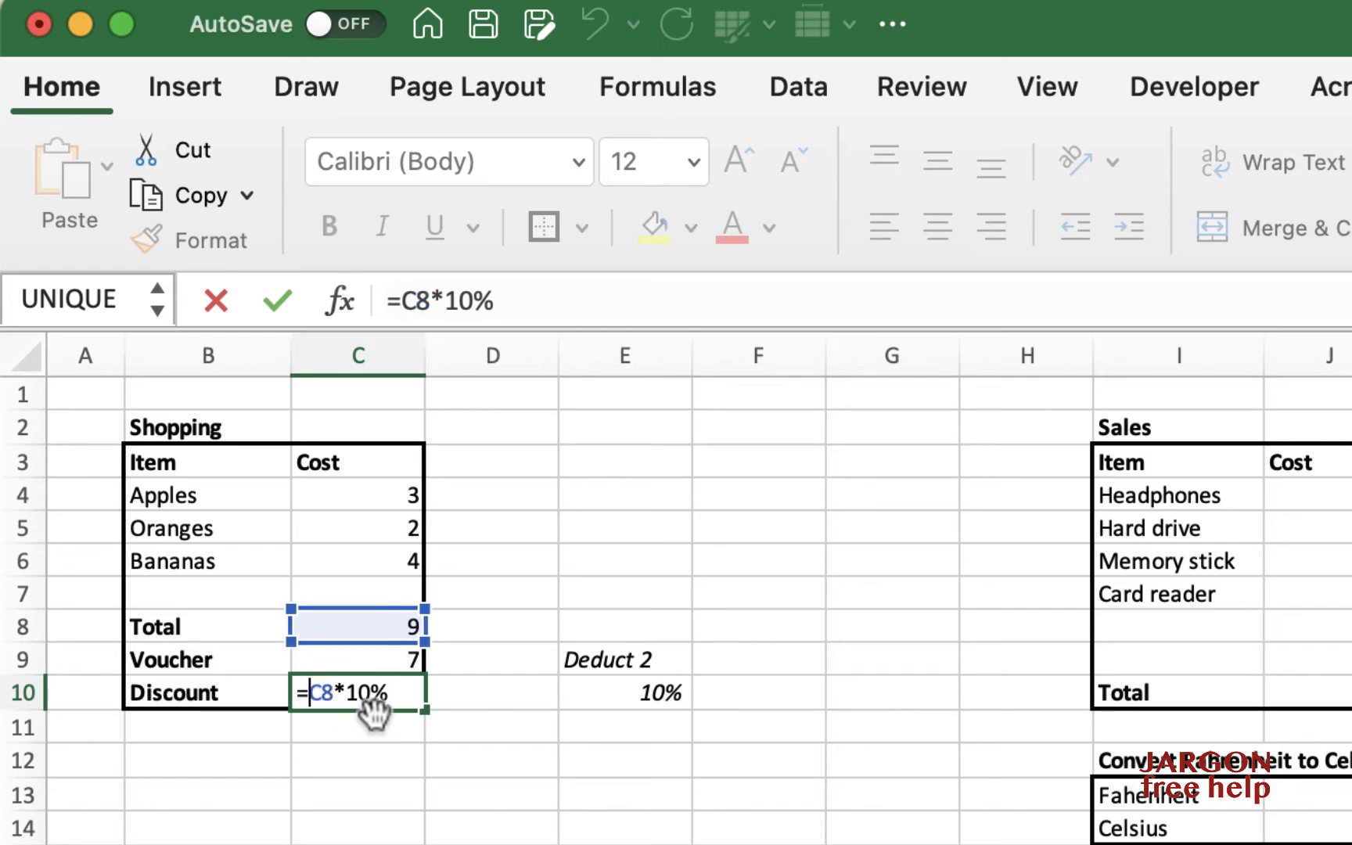
left_click(365, 630)
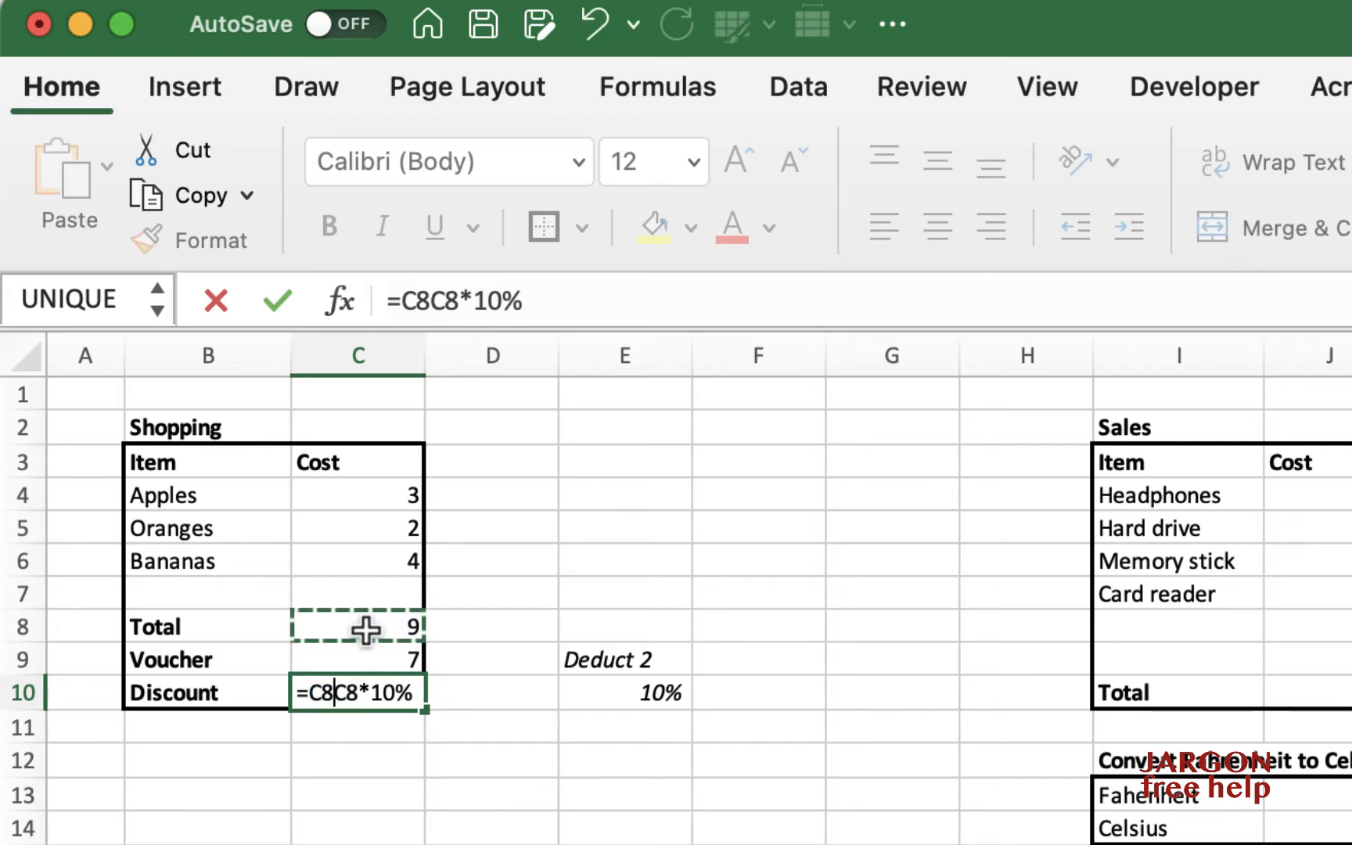
type("-")
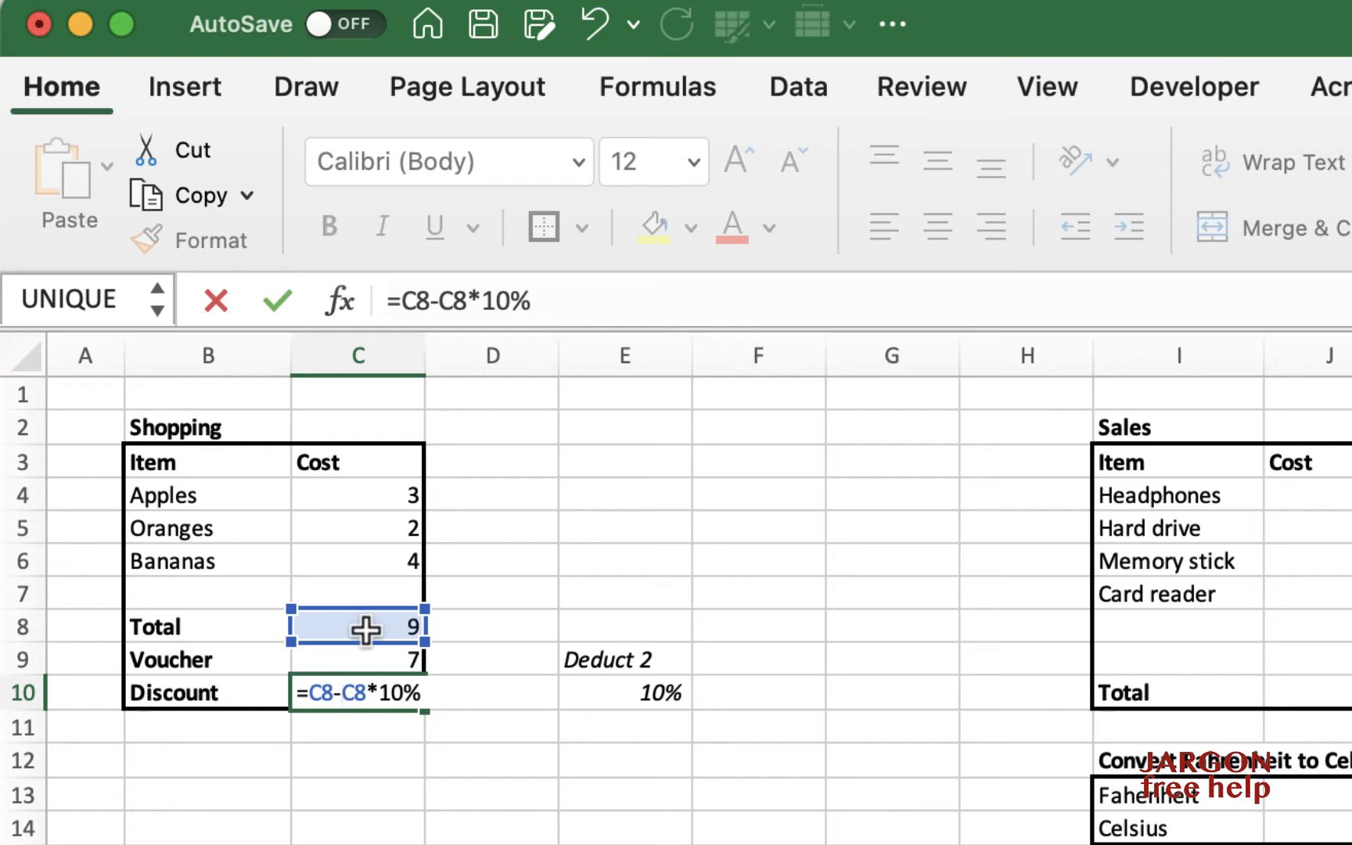
key("Return")
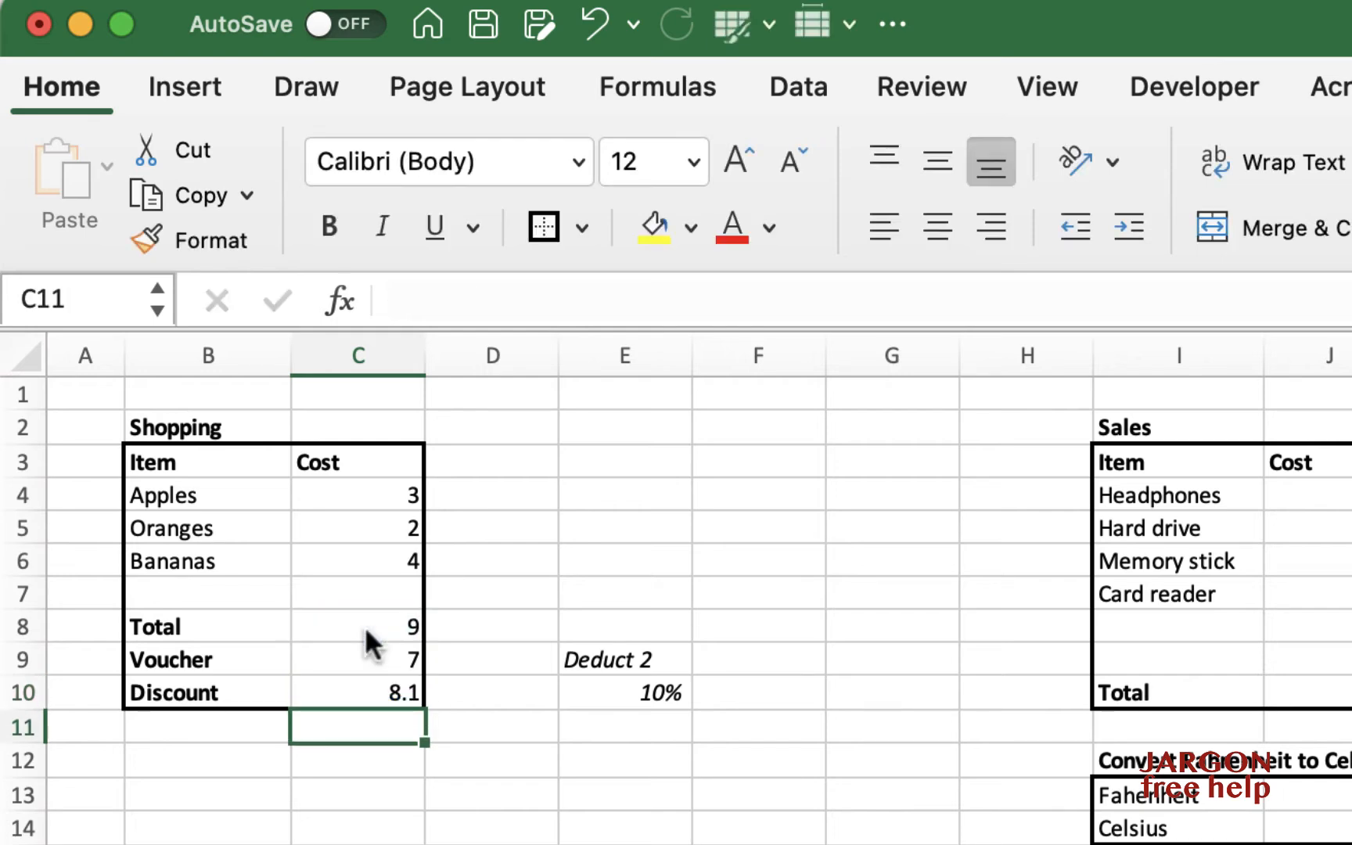
Put brackets around the percentage part of the Discount formula in C10, making it =C8-(C8*10%)
key("Up")
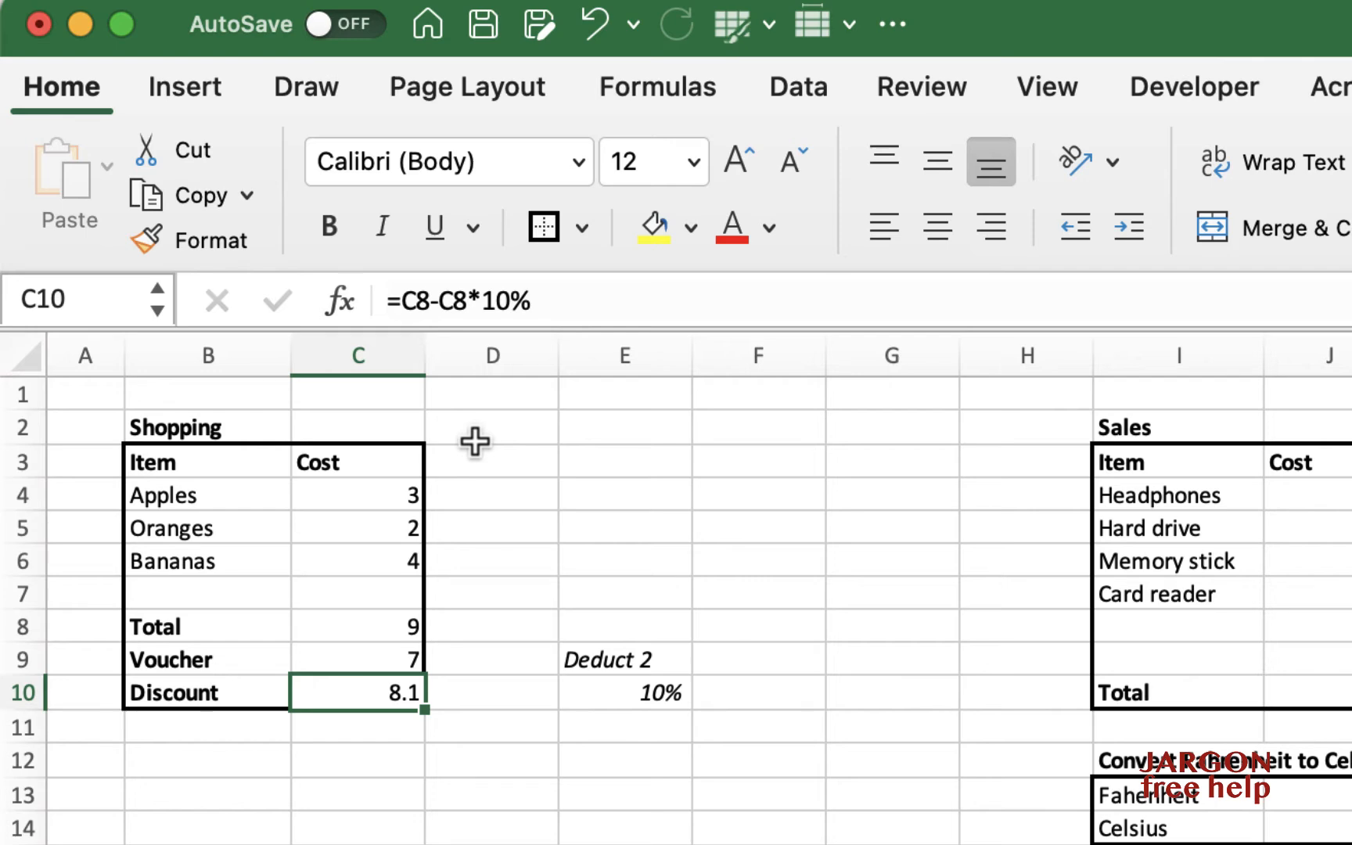
left_click(439, 300)
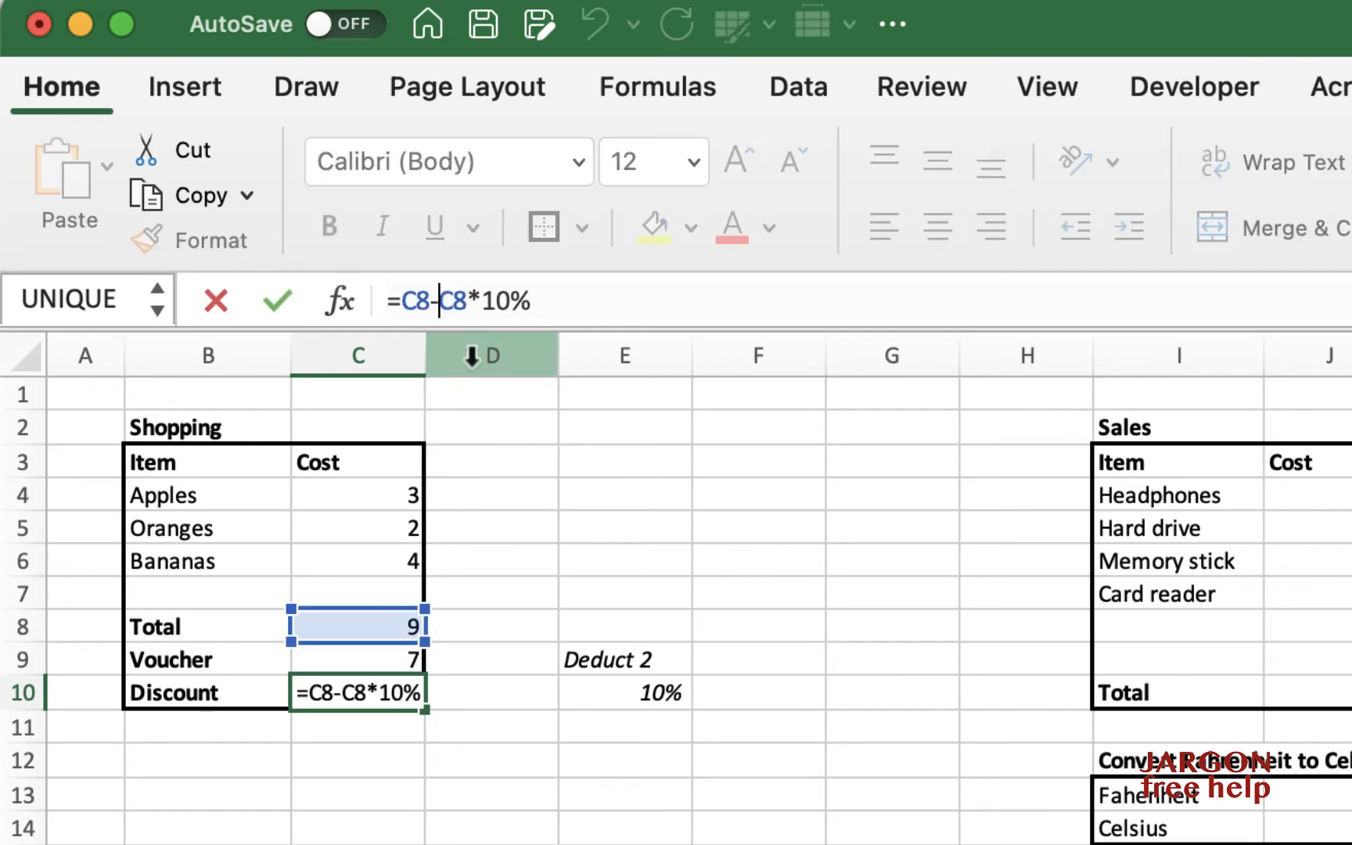
type("(")
left_click(562, 300)
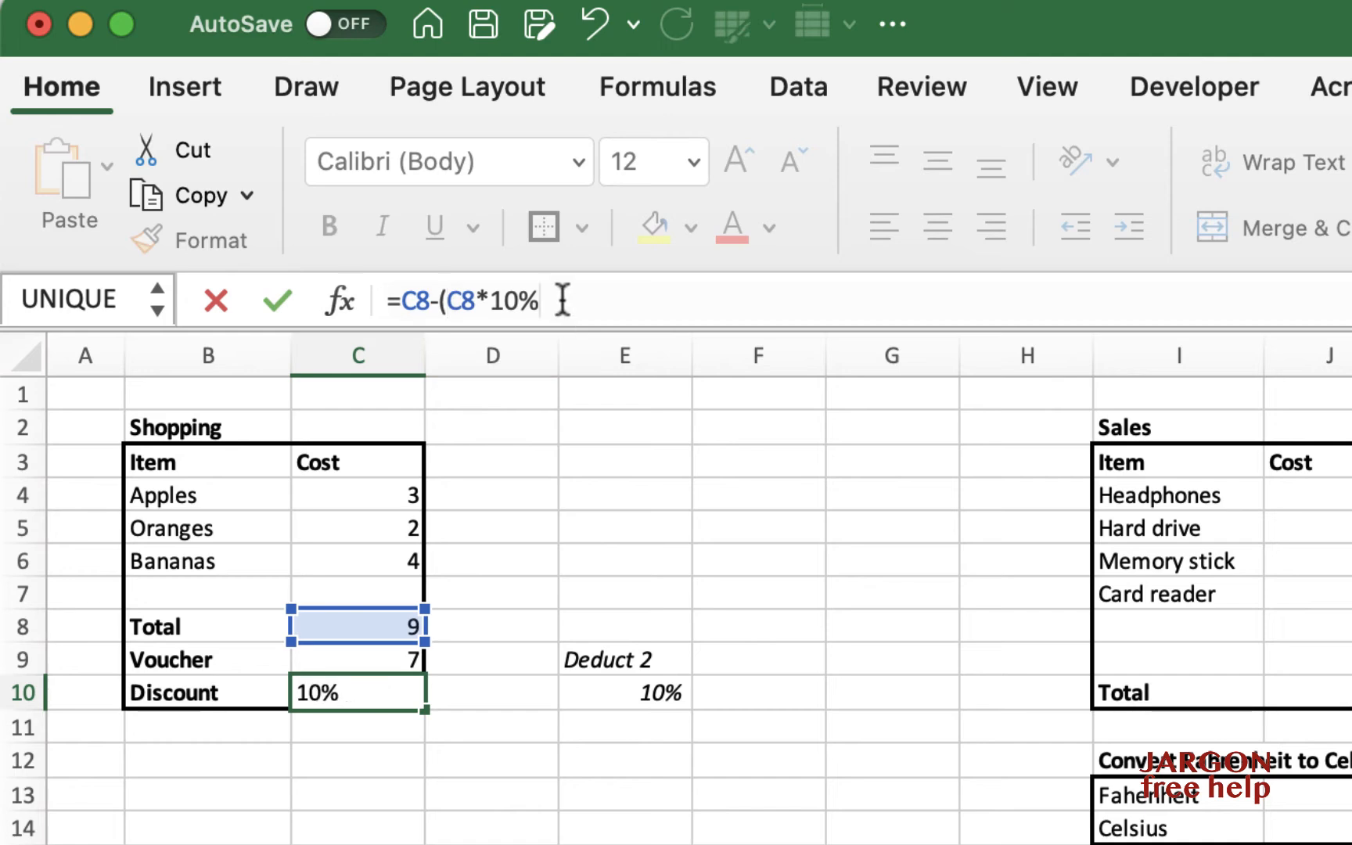
type(")")
key("Return")
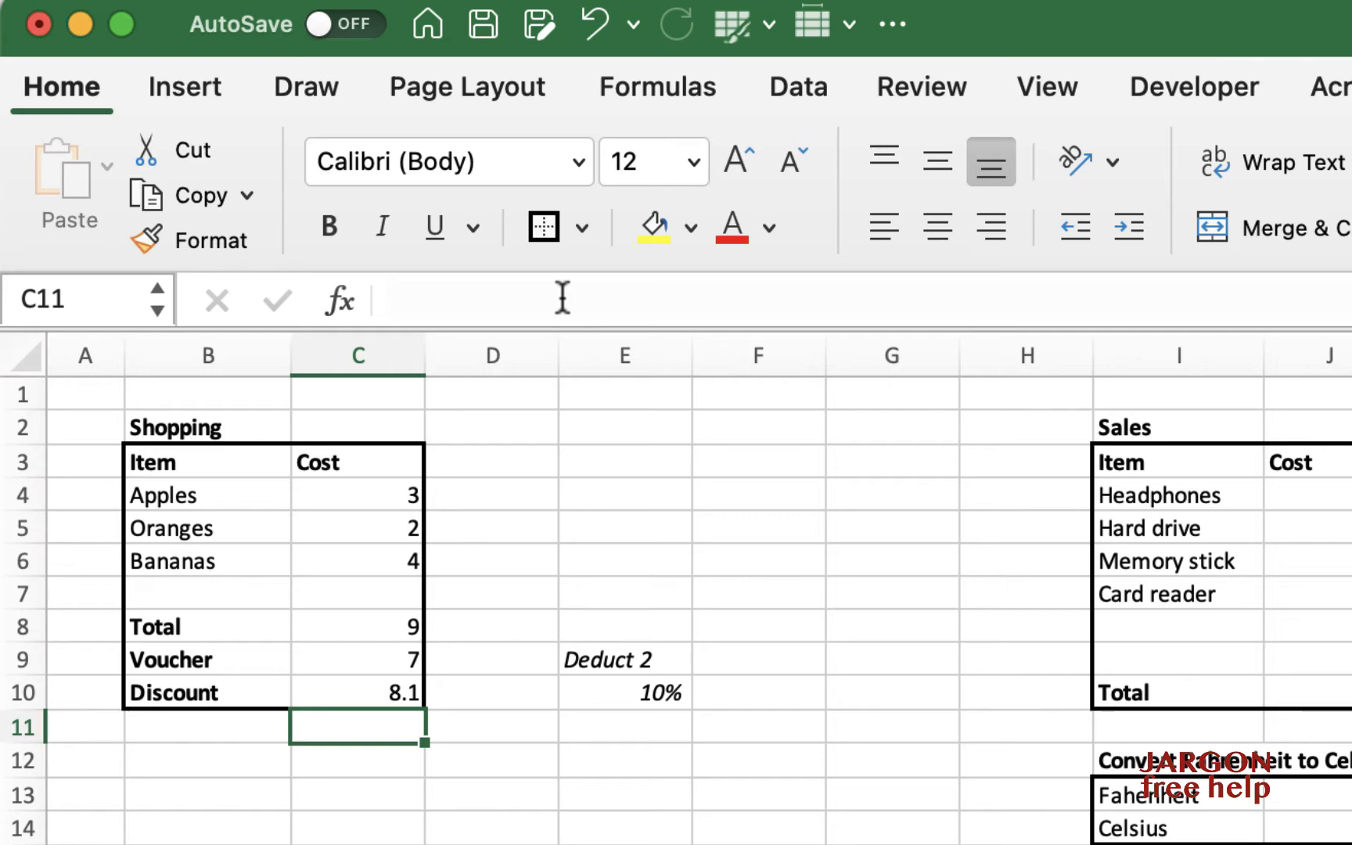
Enter the formula =C4+C5+C6*10% in C11 below the Shopping table, picking each cost cell in the sheet
type("=")
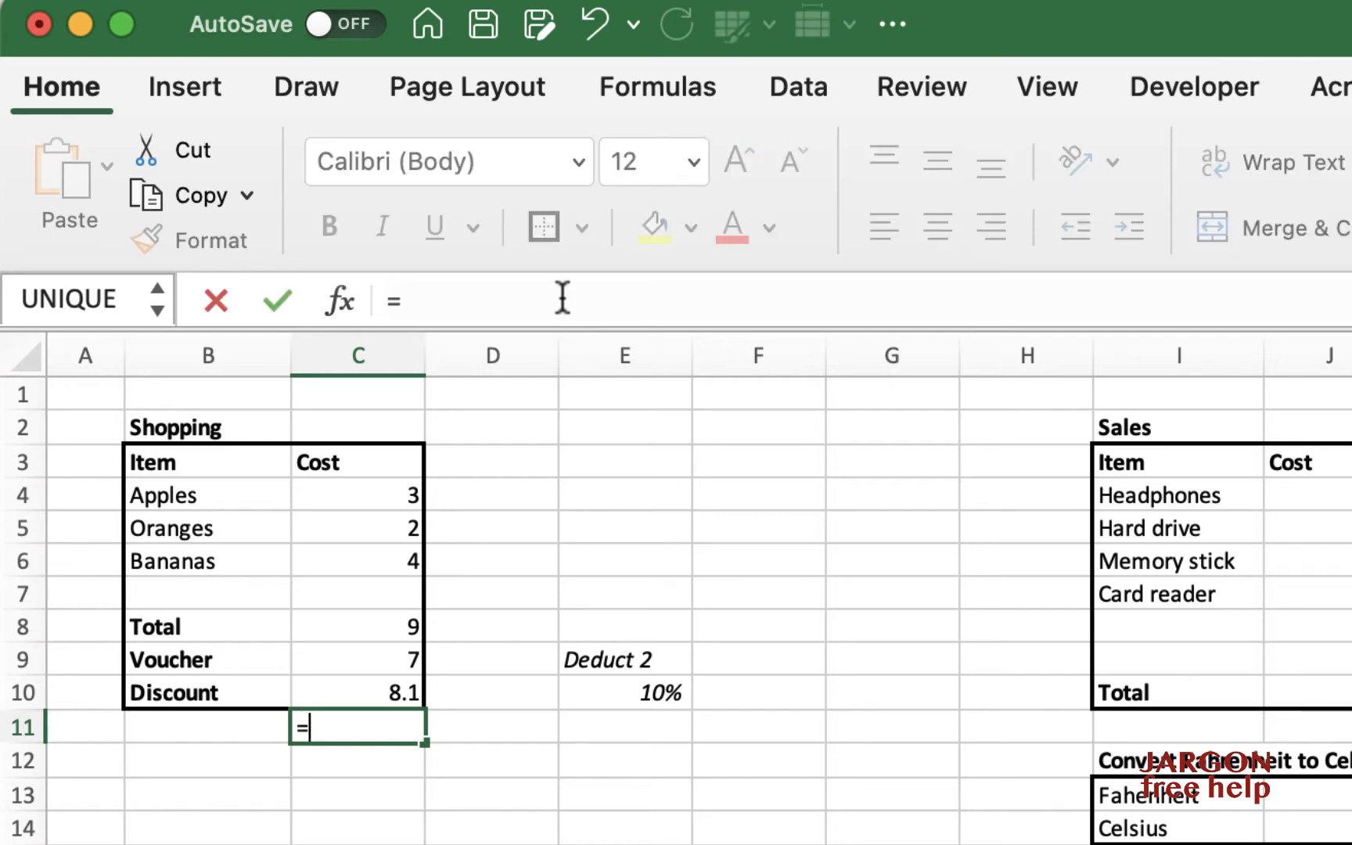
left_click(391, 495)
type("+")
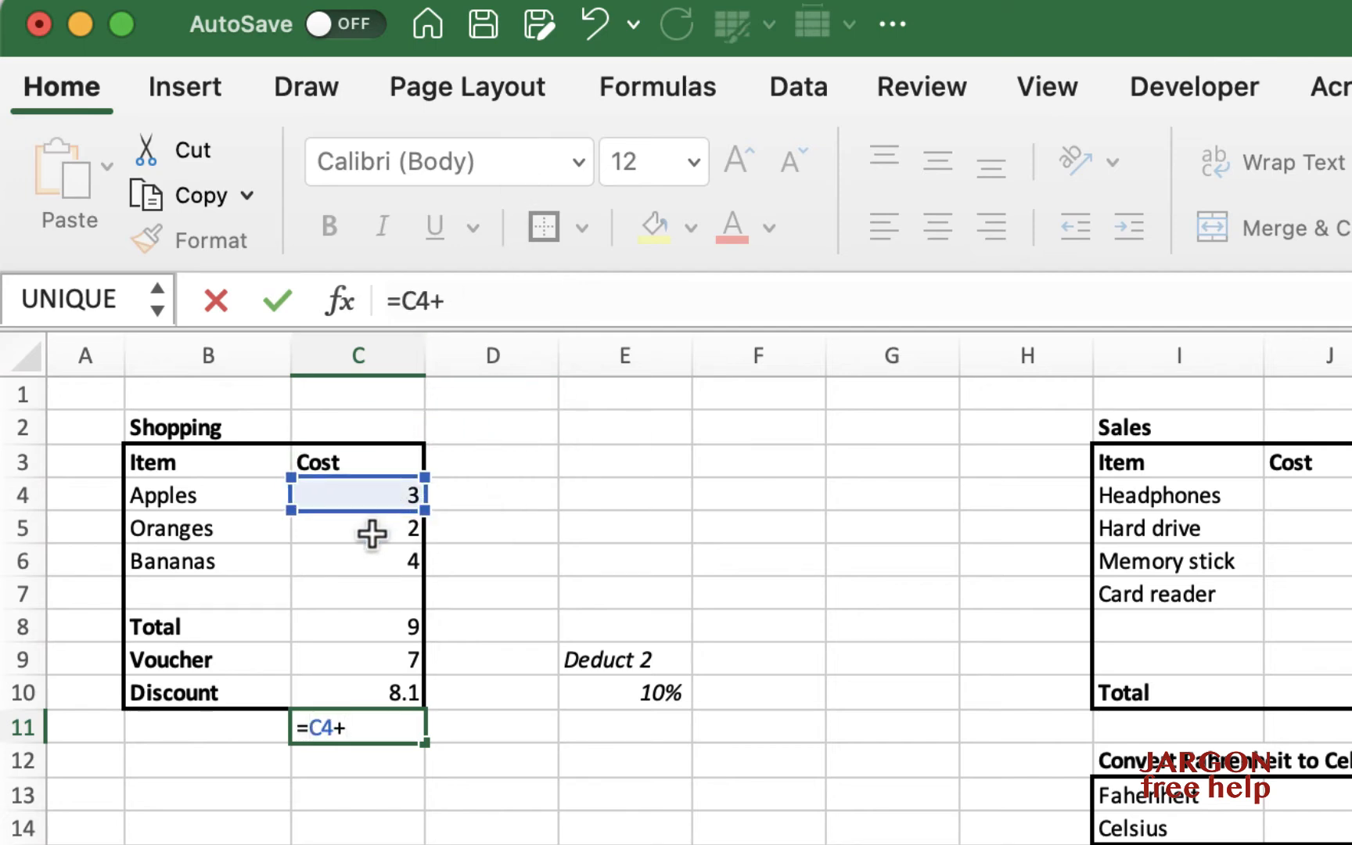
left_click(372, 532)
type("+")
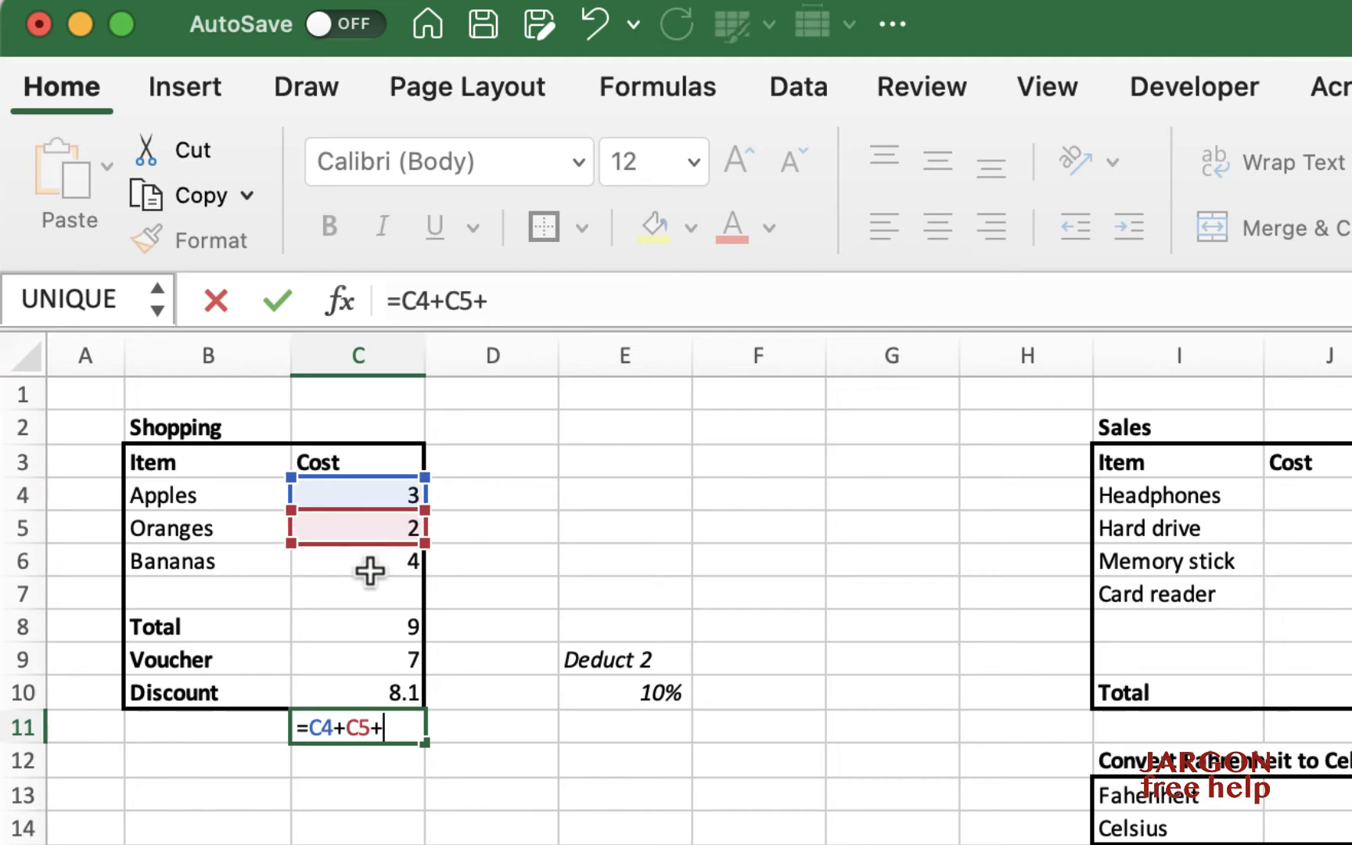
left_click(370, 569)
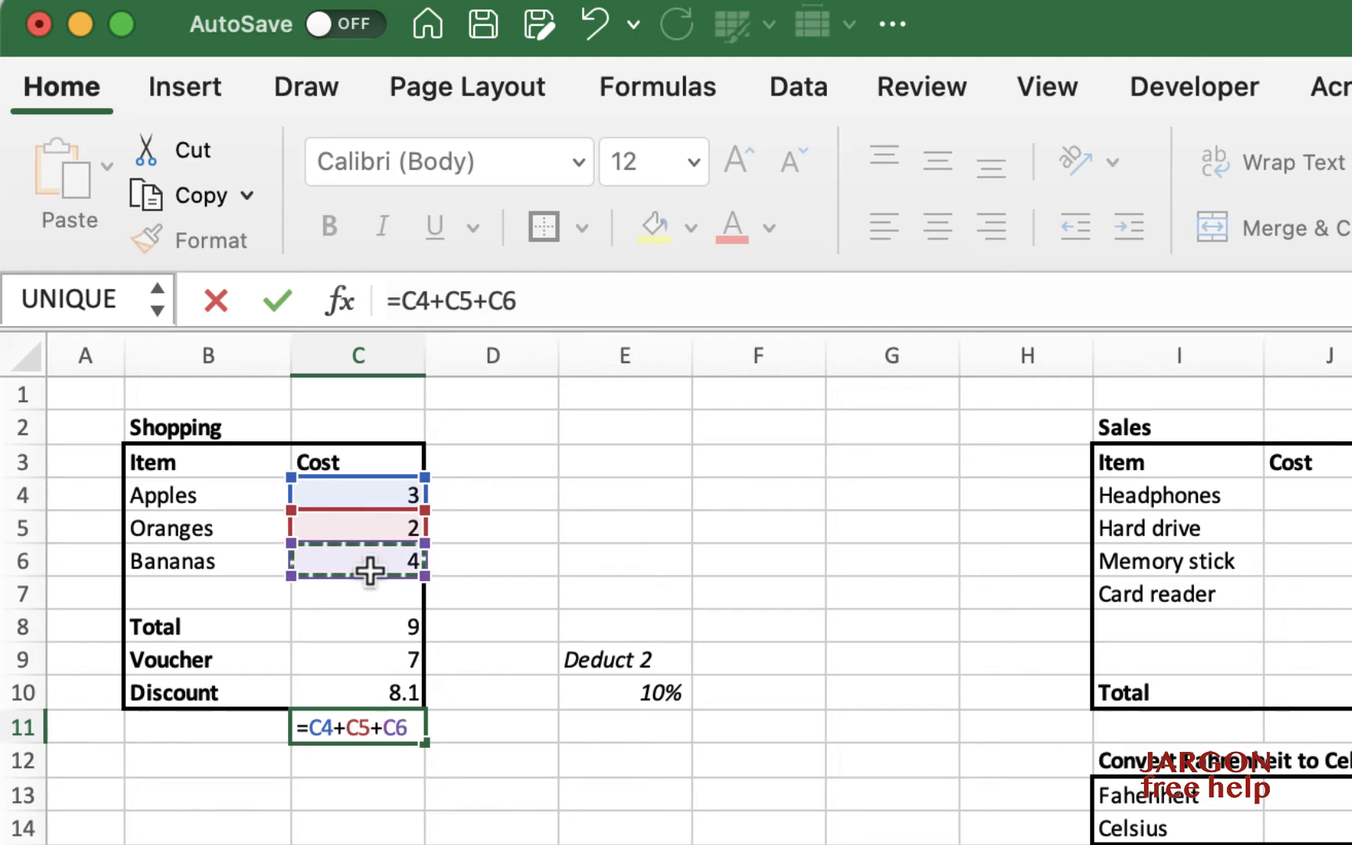
type("*")
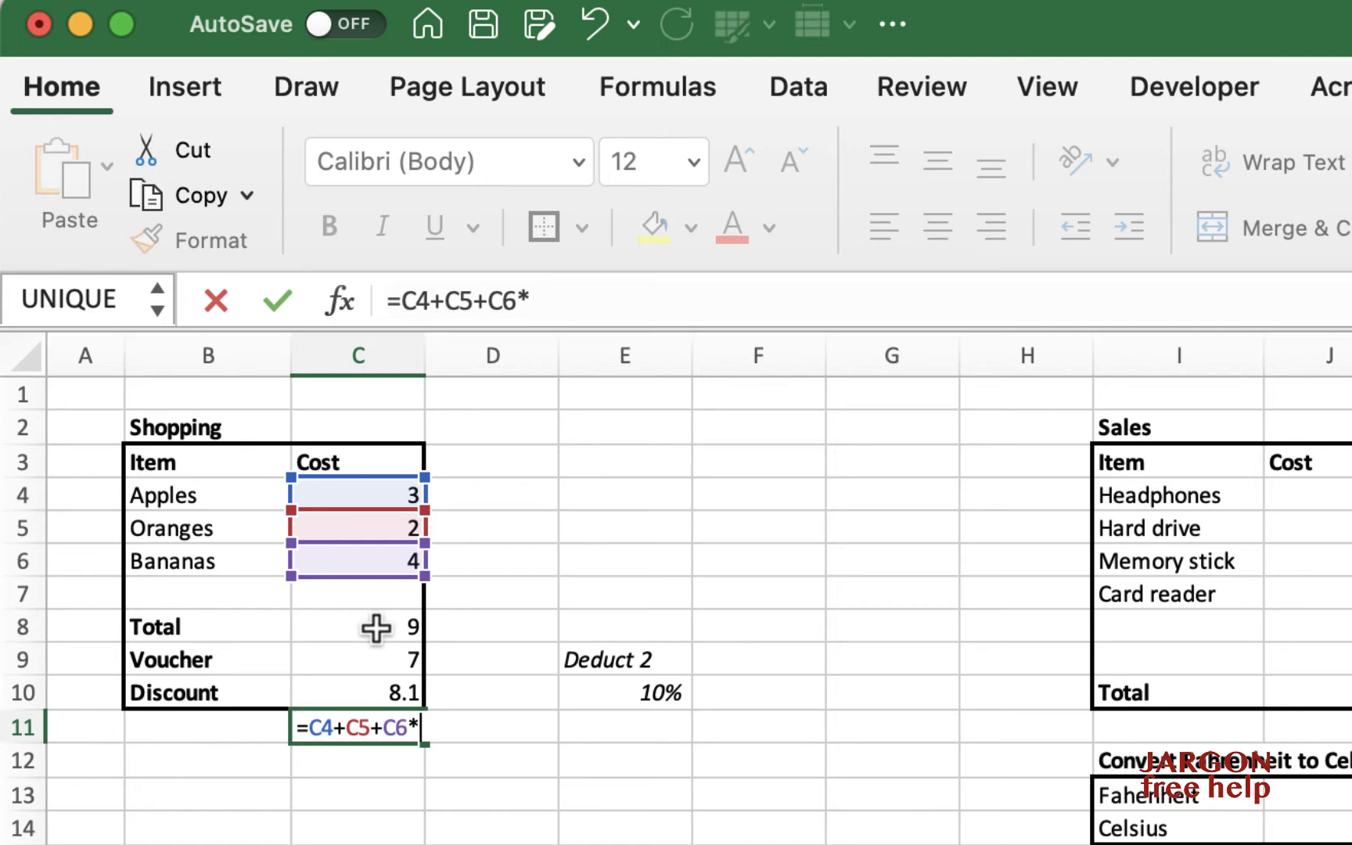
type("10%")
key("Return")
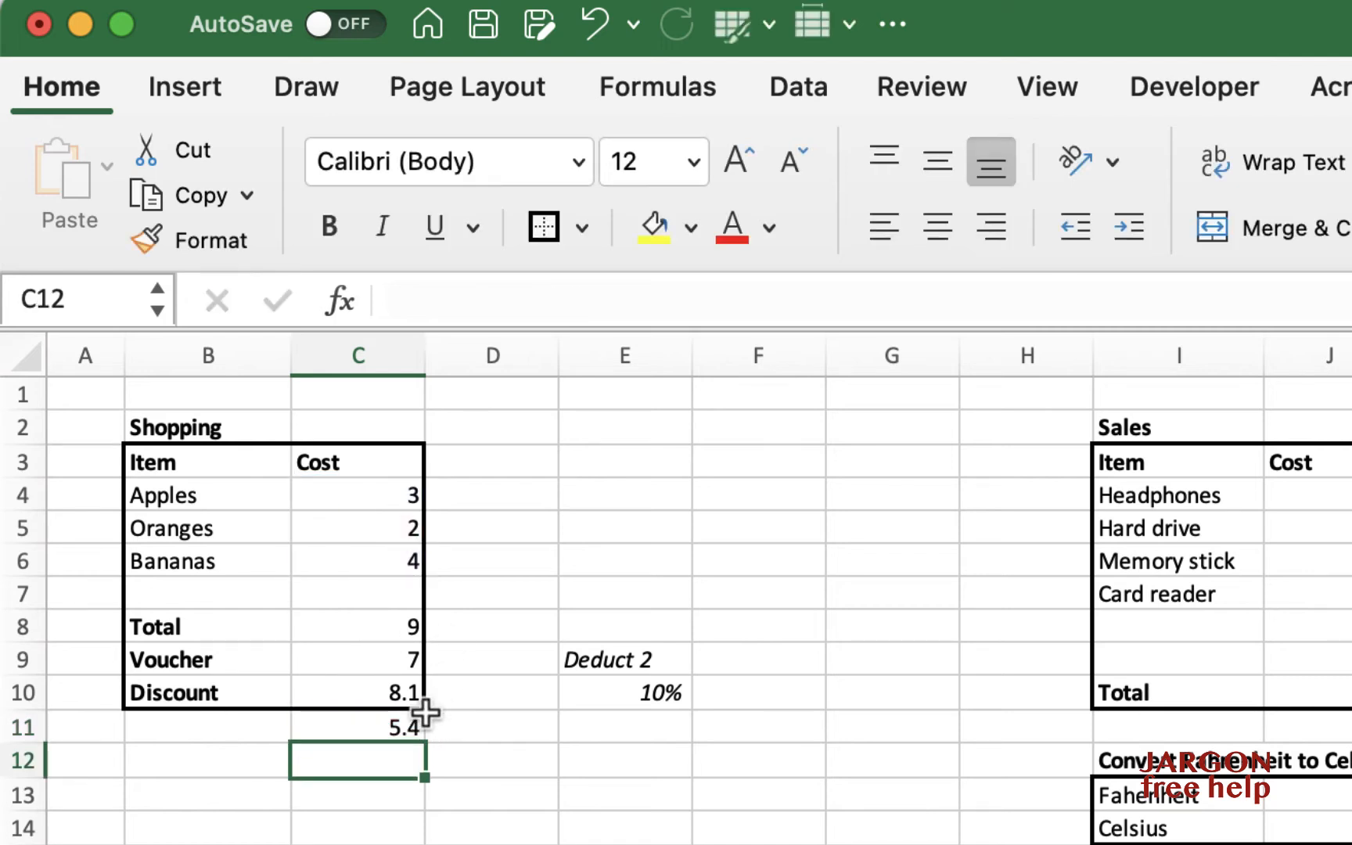
Bracket the sum of the three costs in the C11 formula, making it =(C4+C5+C6)*10%, and reselect the cell
left_click(387, 730)
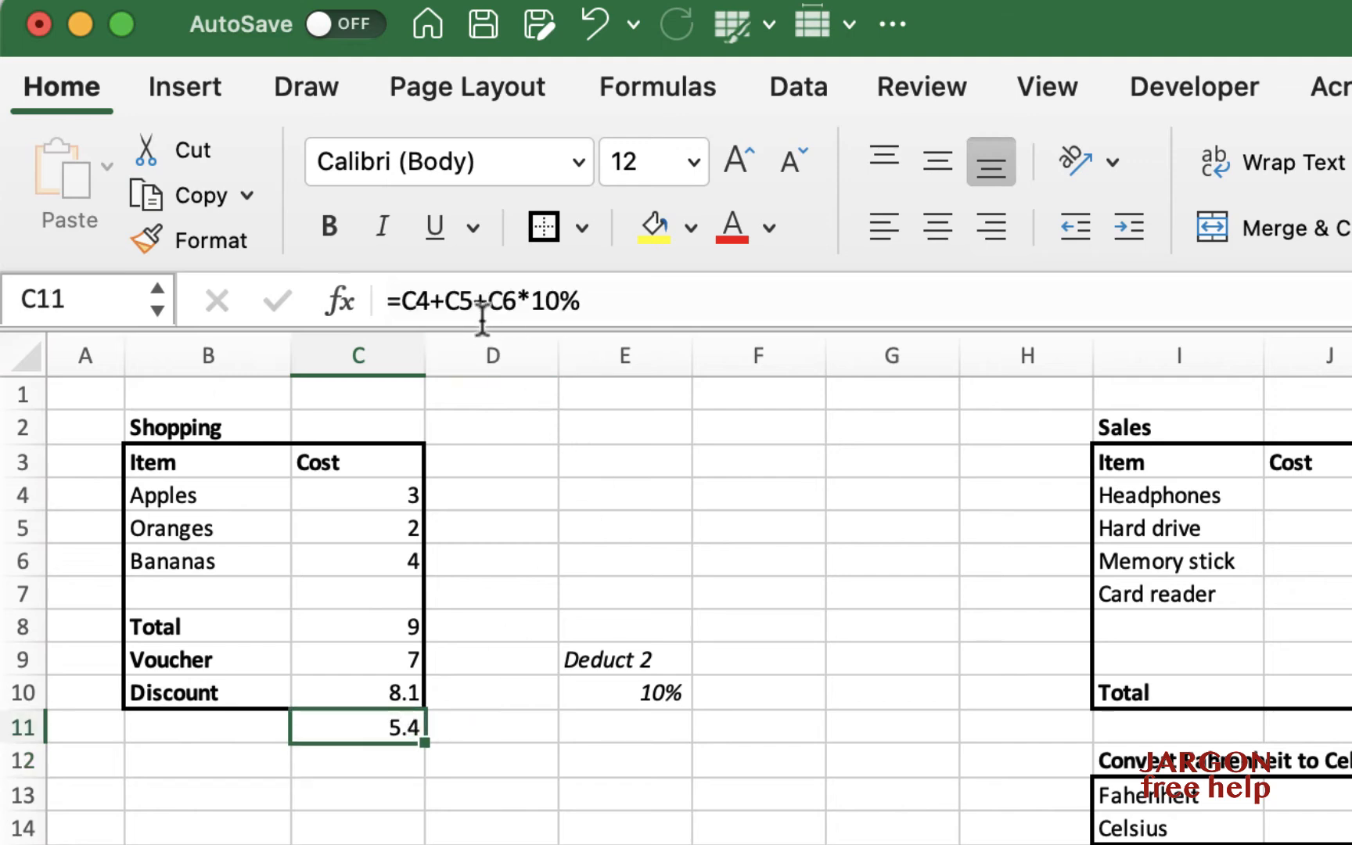
left_click_drag(487, 300, 607, 302)
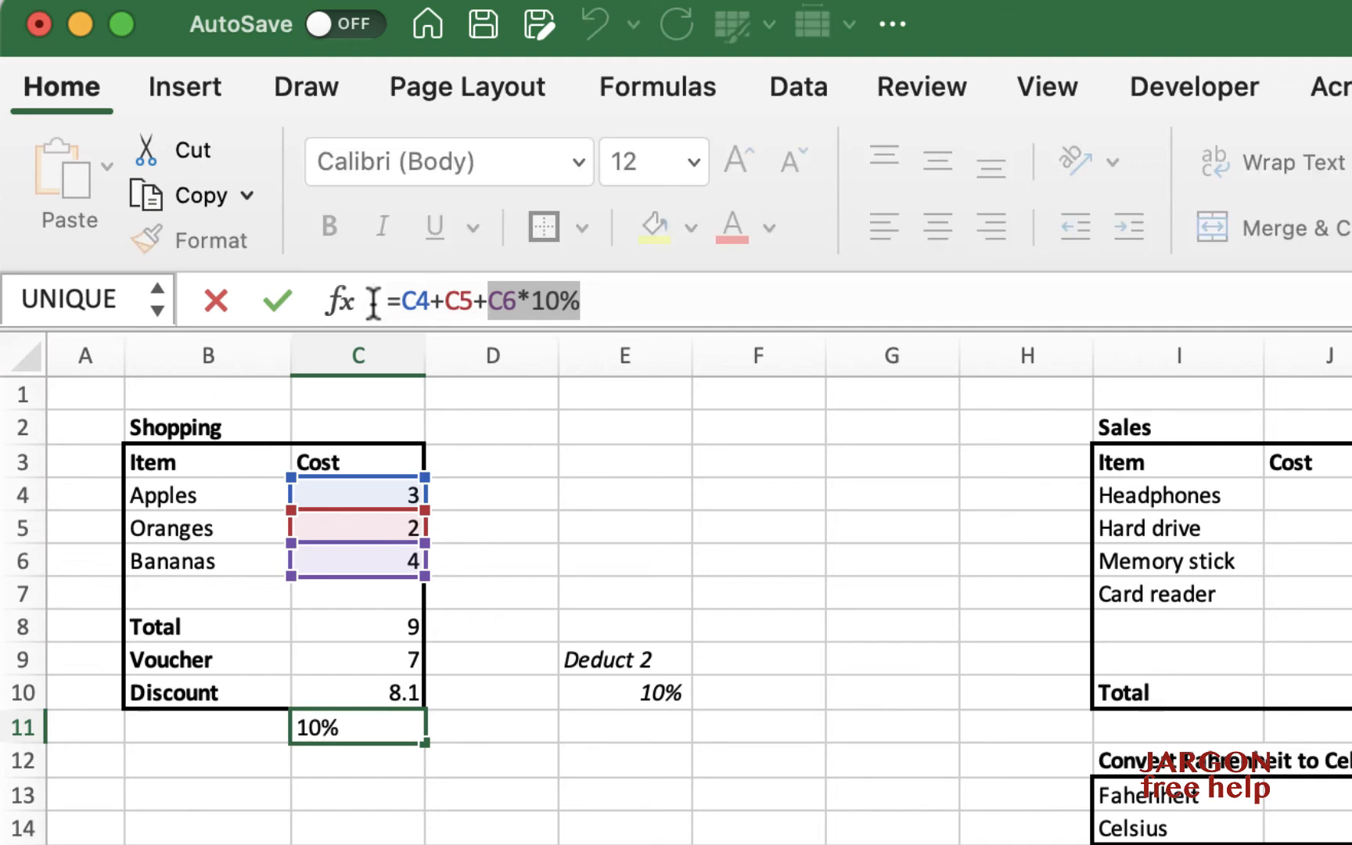
left_click_drag(399, 302, 515, 305)
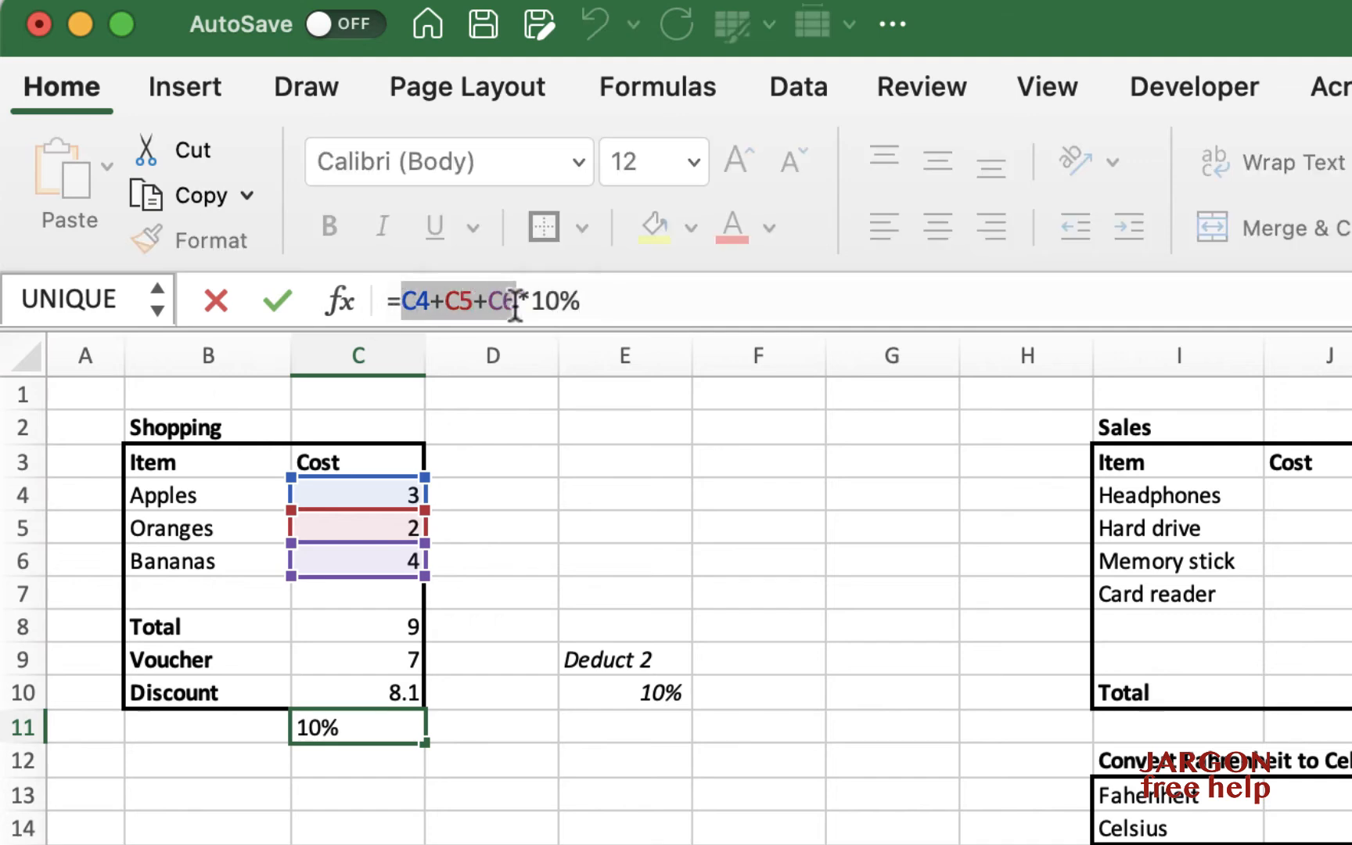
left_click(402, 302)
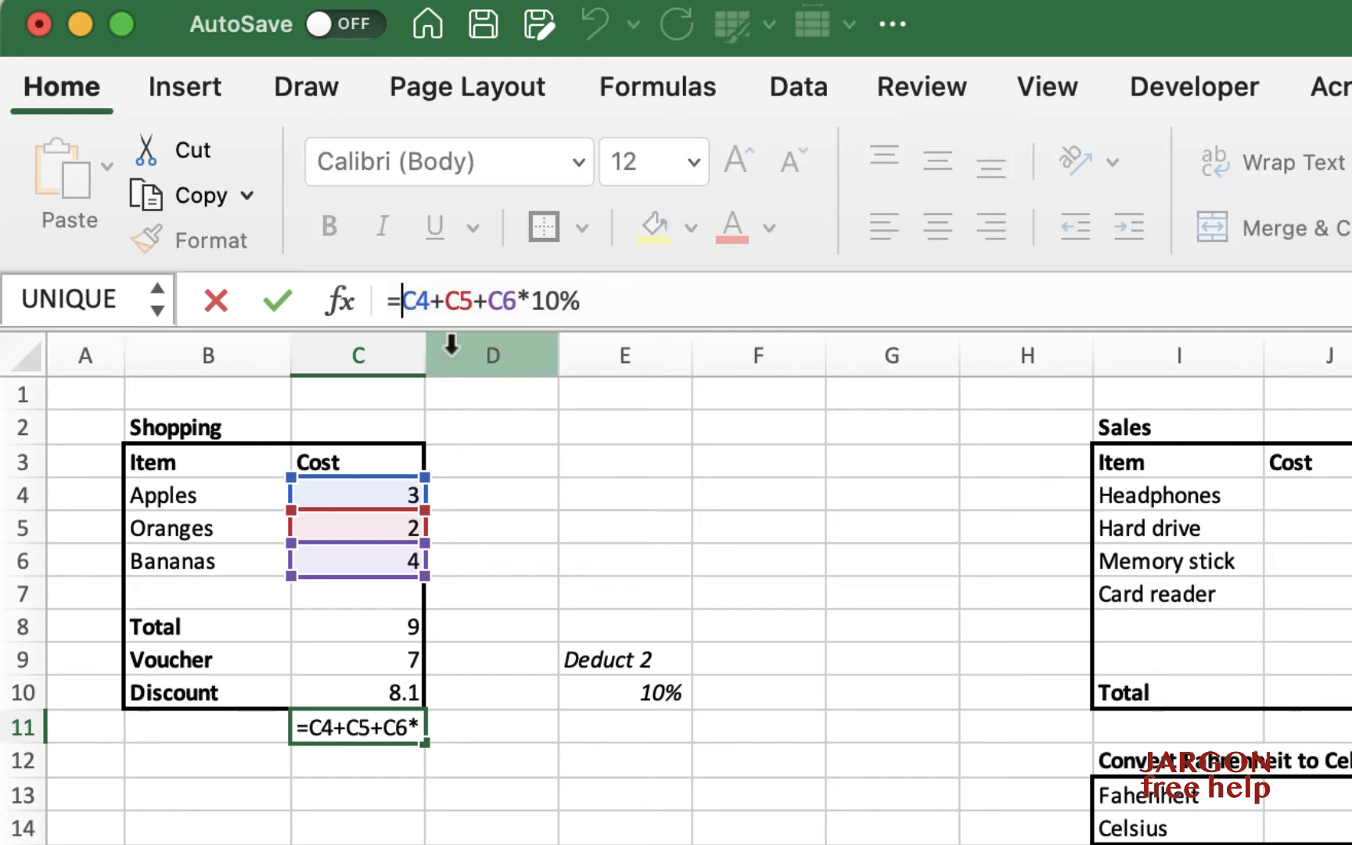
type("(")
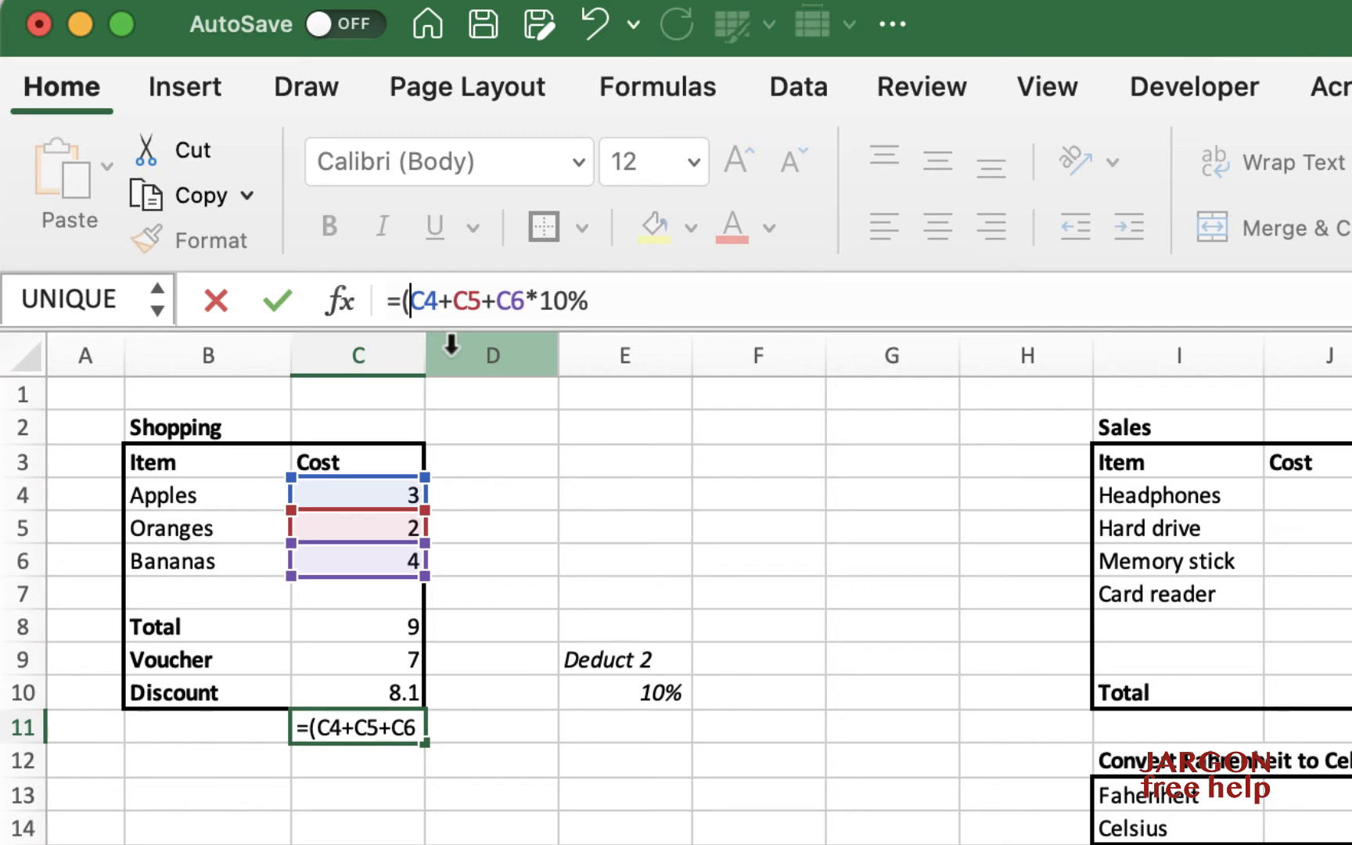
left_click(521, 302)
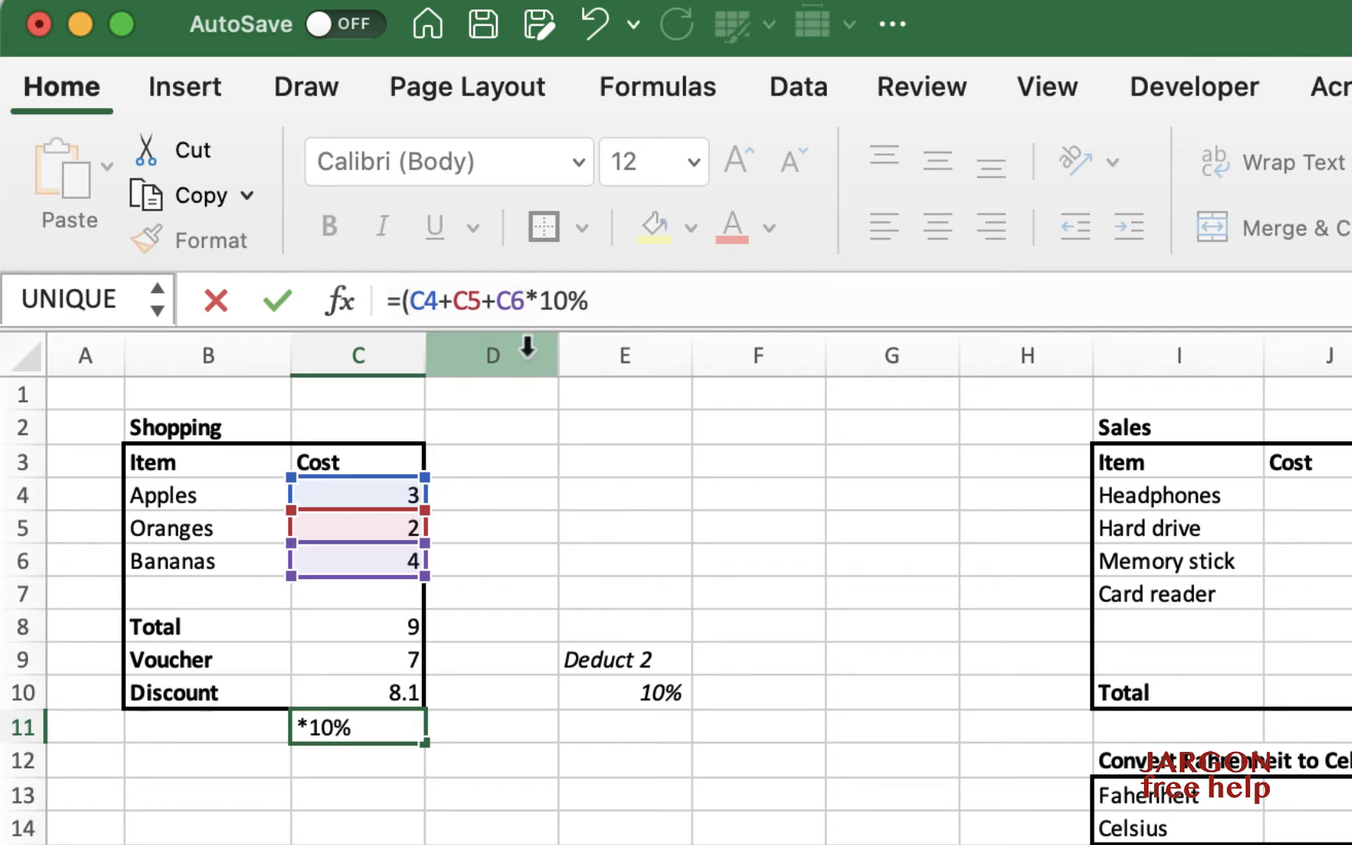
type(")")
key("Return")
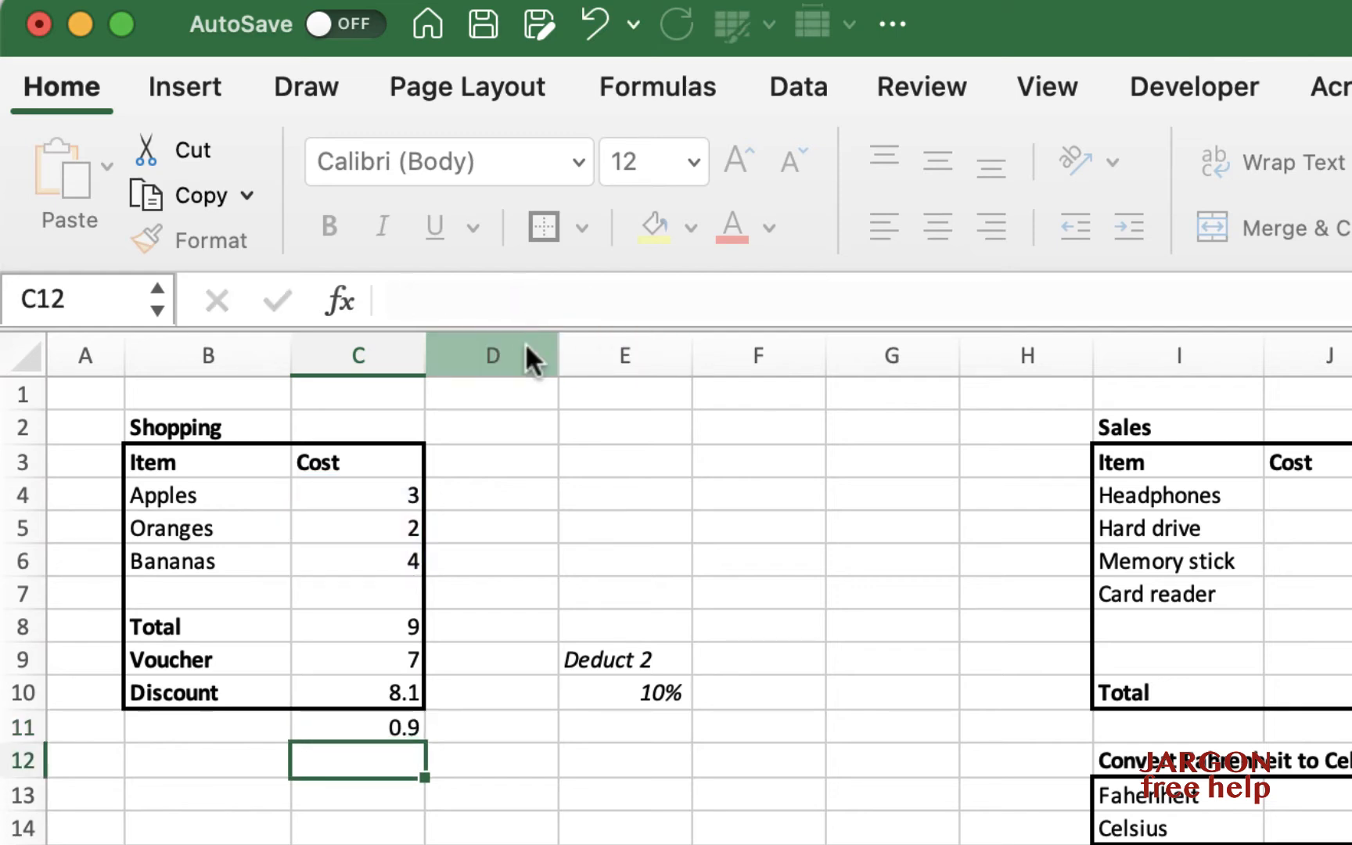
left_click(384, 732)
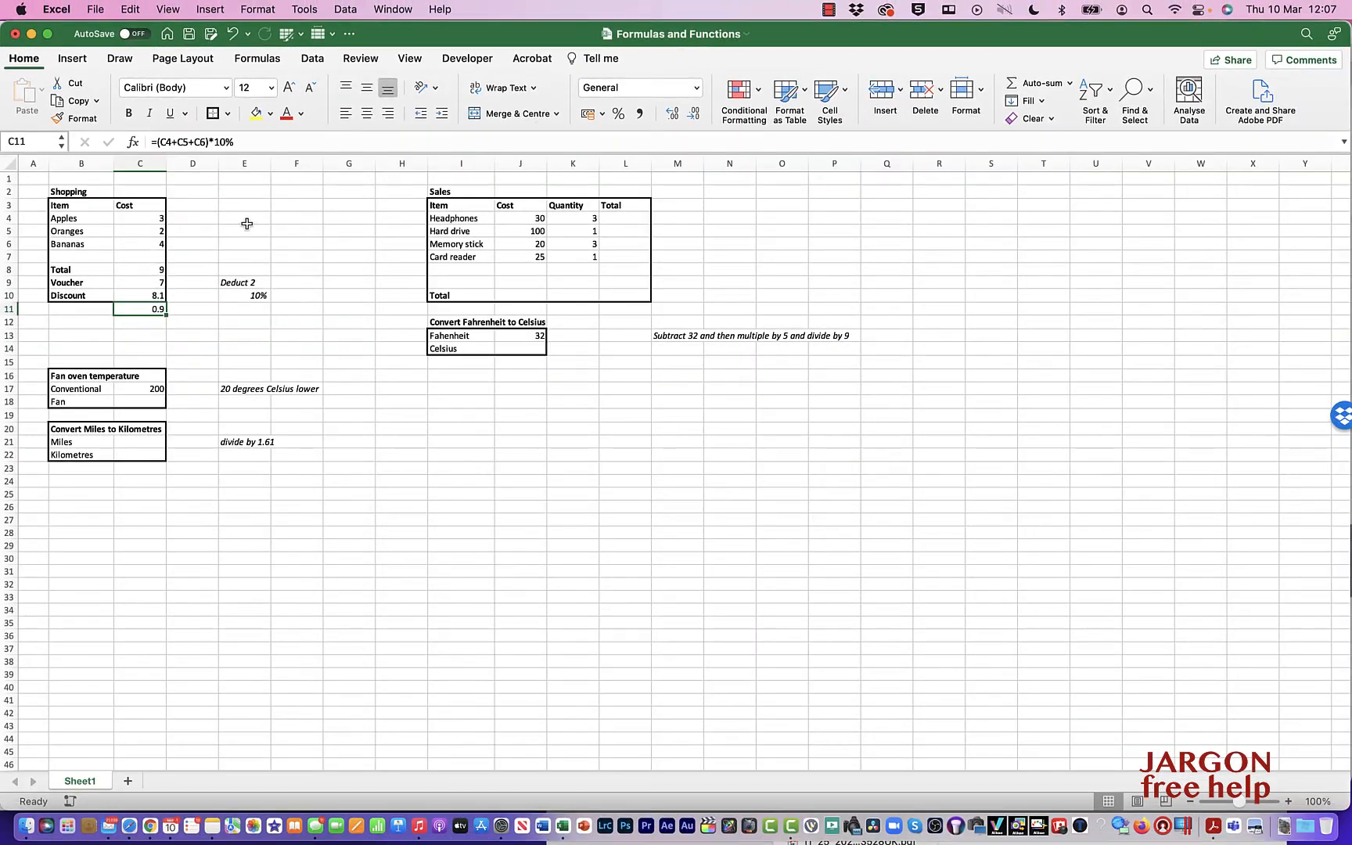
Enter the formula =C17-20 in the Fan cell C18 of the Fan oven temperature table
left_click(151, 401)
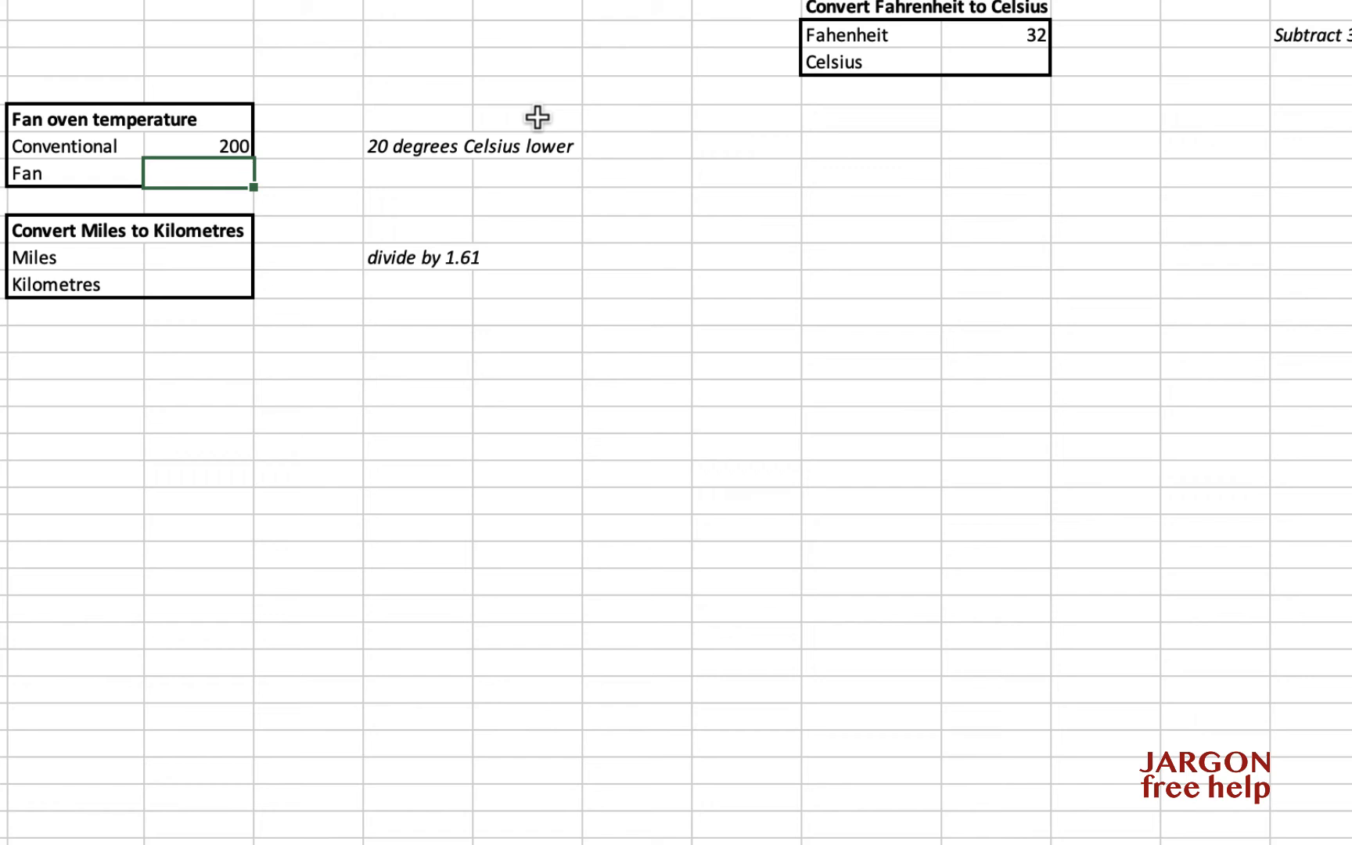
type("=")
key("Up")
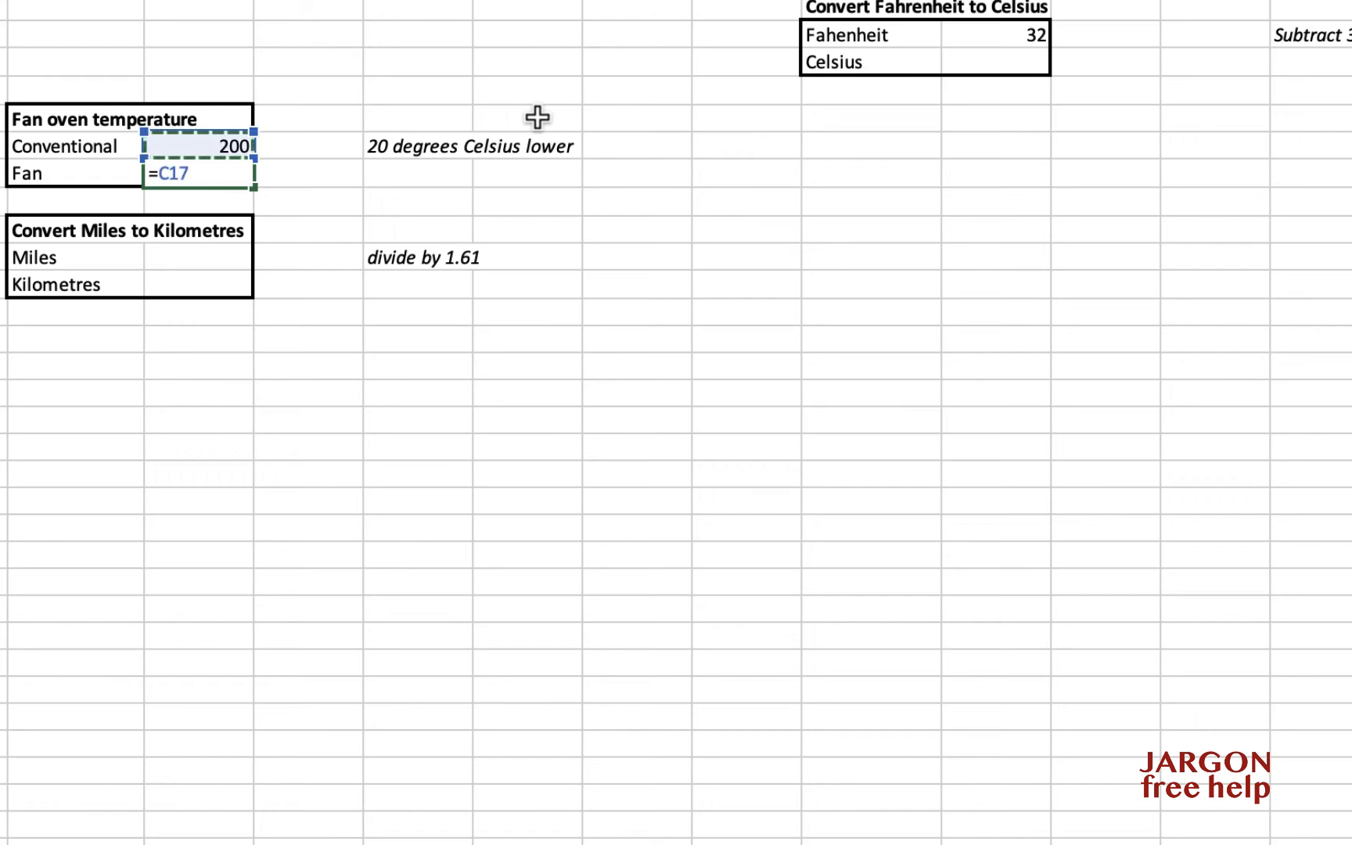
type("-20")
key("Return")
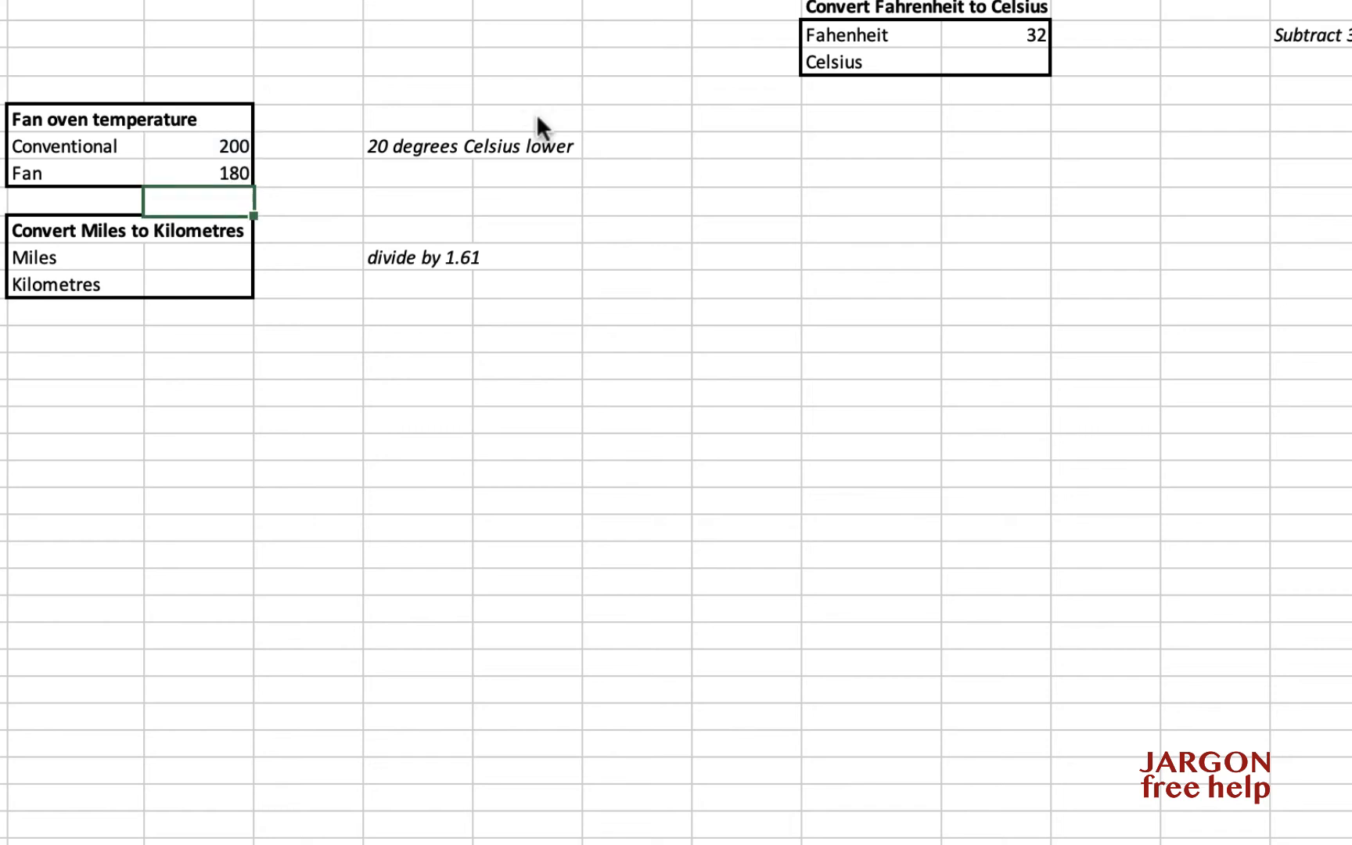
Set the Conventional temperature in C17 to 220
key("Up")
key("Up")
key("Up")
key("Down")
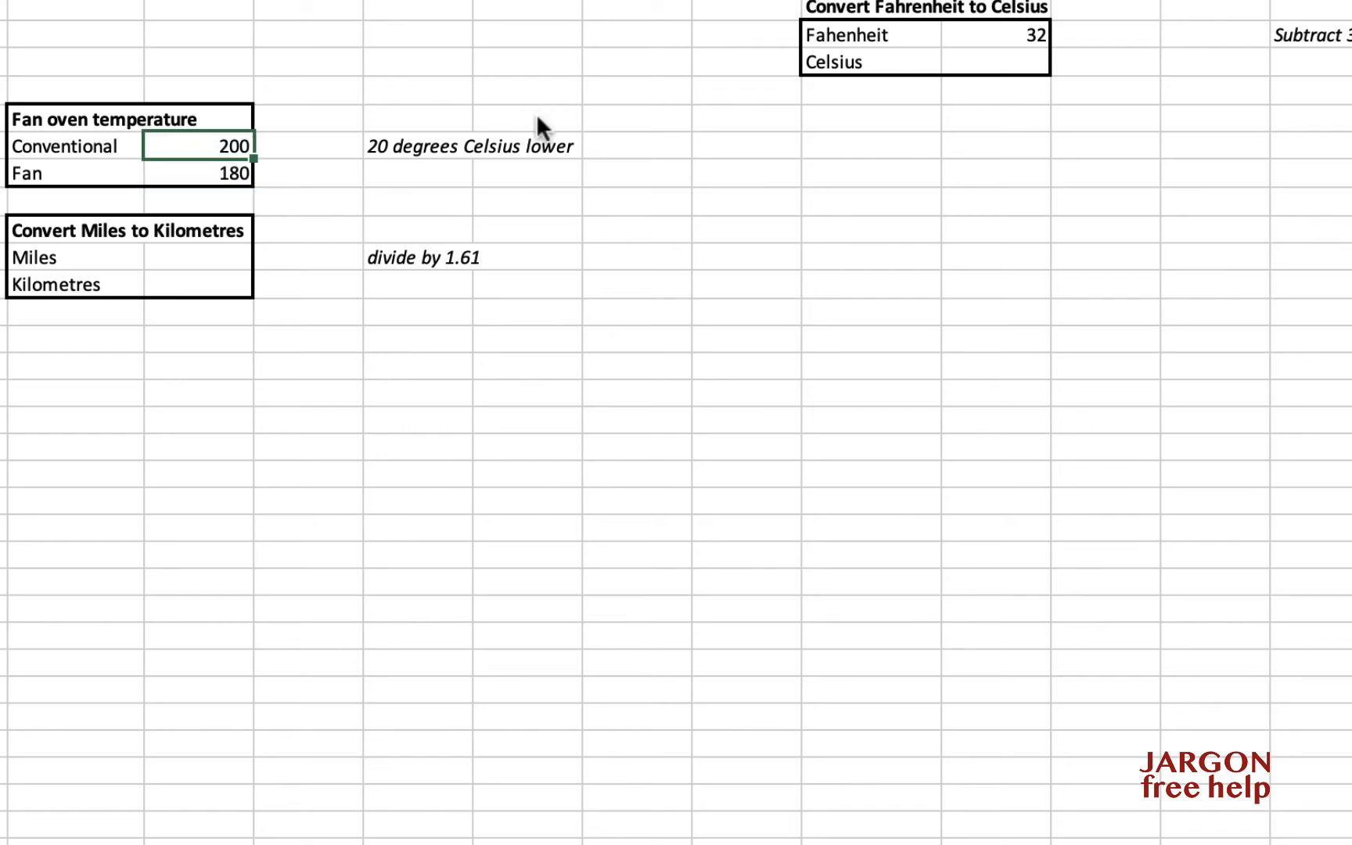
type("220")
key("Return")
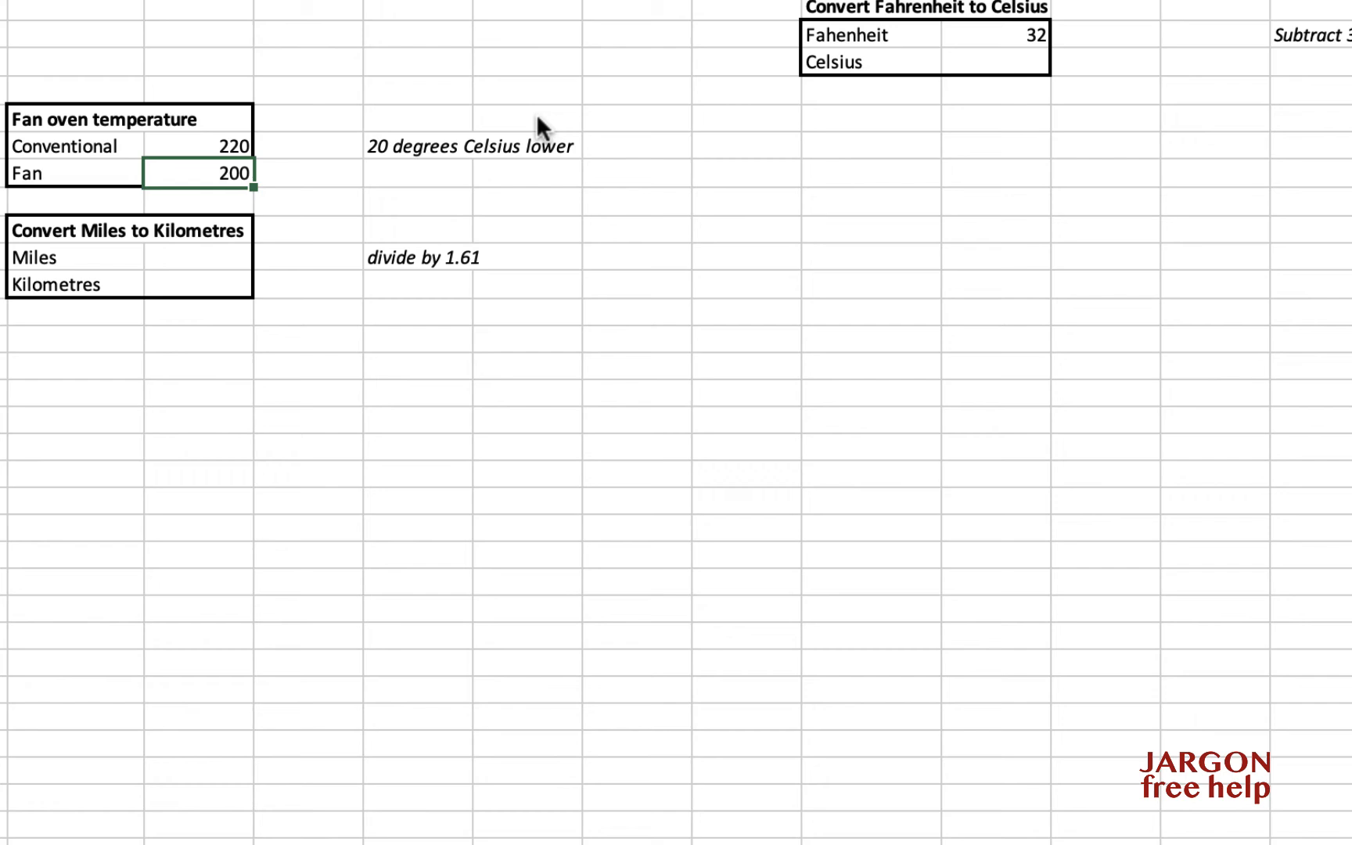
Enter 100 as the Miles value in C21 and the formula =C21/1.61 in the Kilometres cell C22
left_click(208, 248)
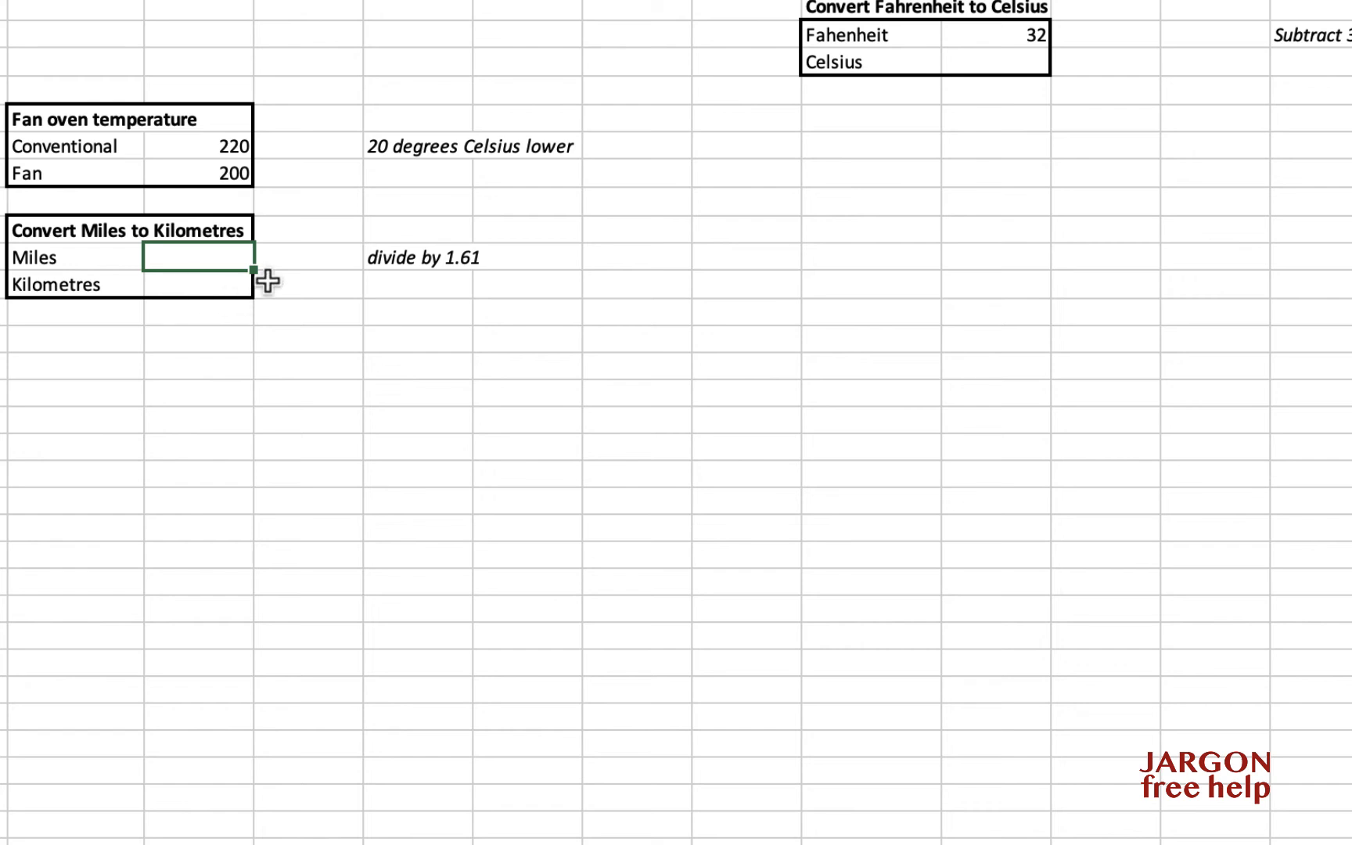
type("100")
key("Return")
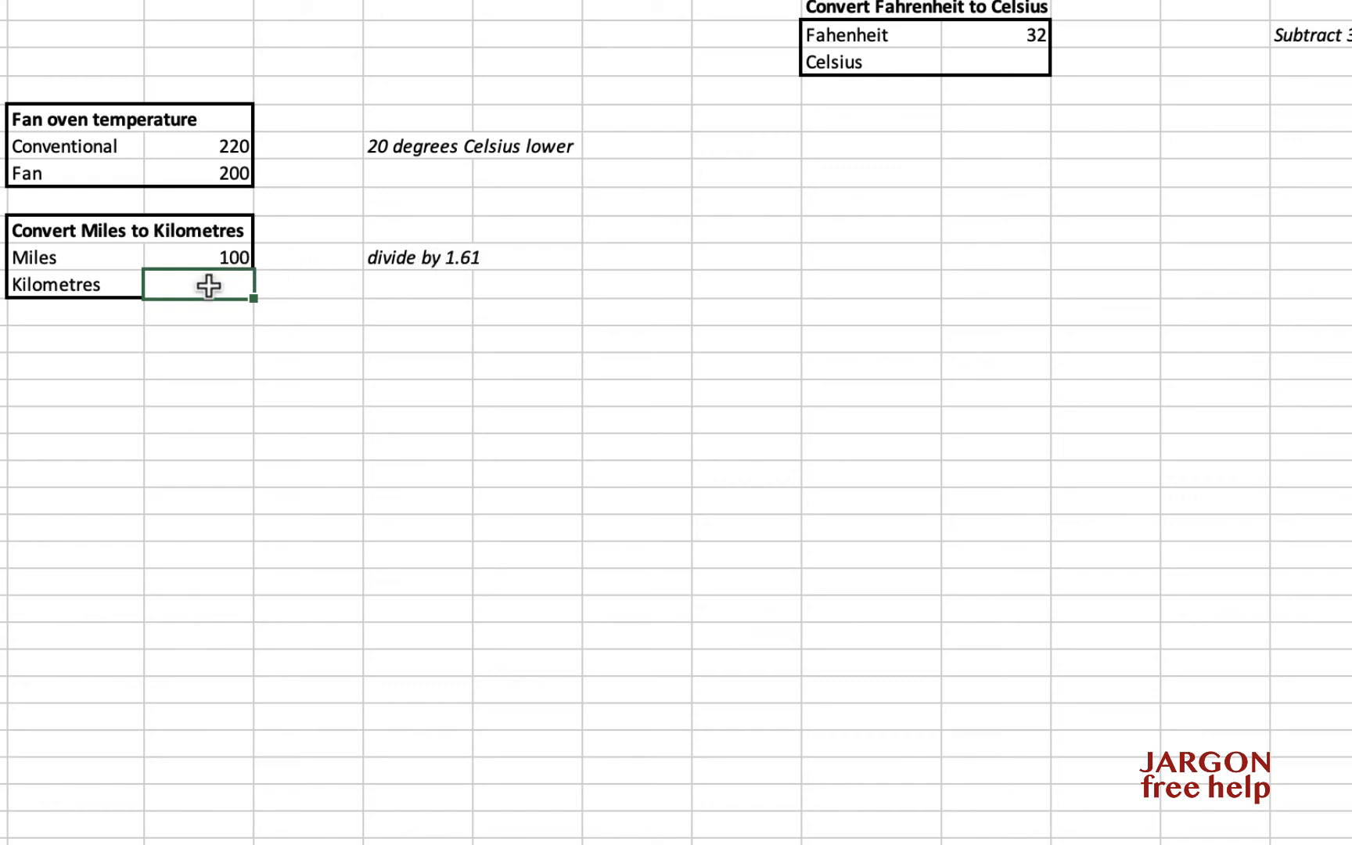
type("=")
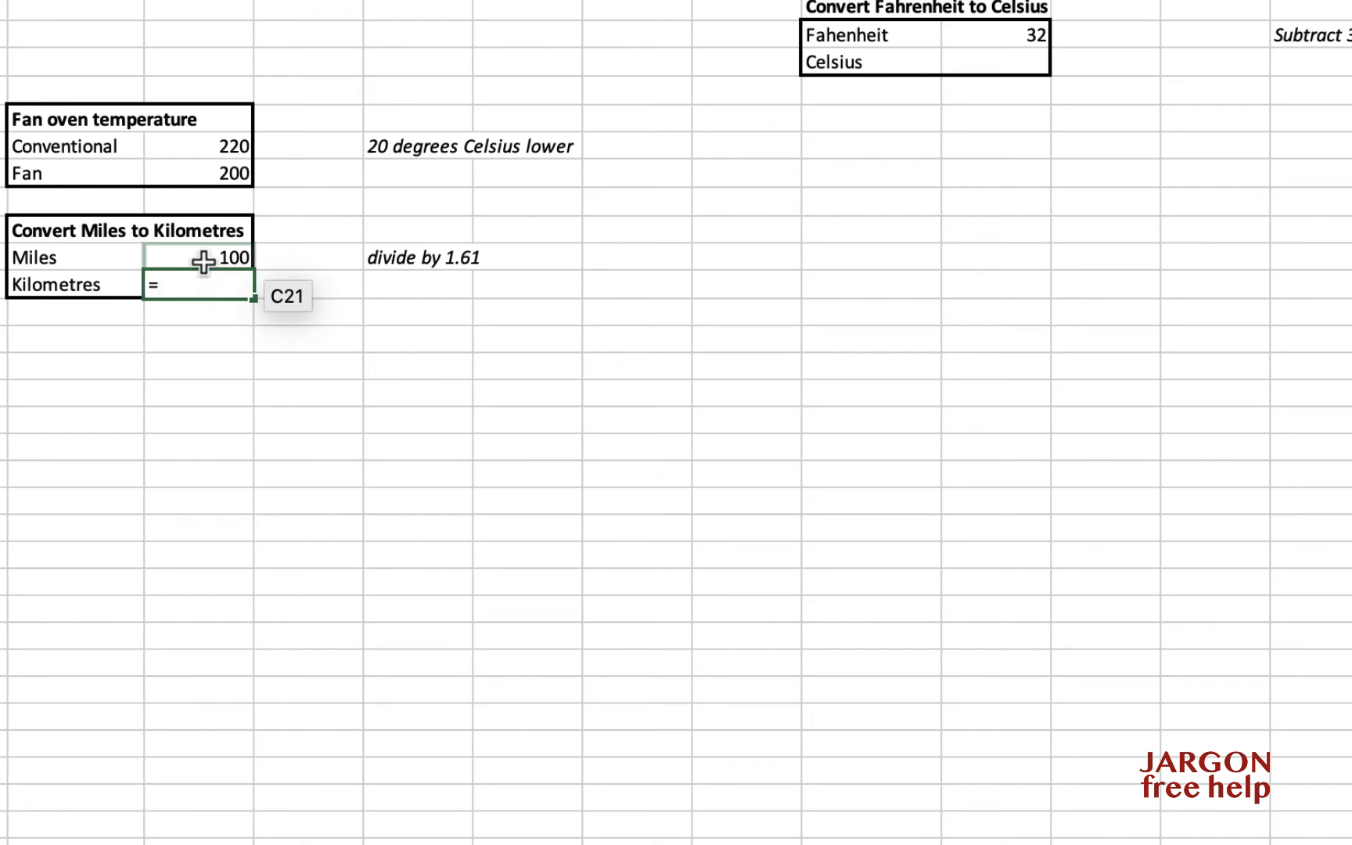
left_click(204, 258)
type("/1.")
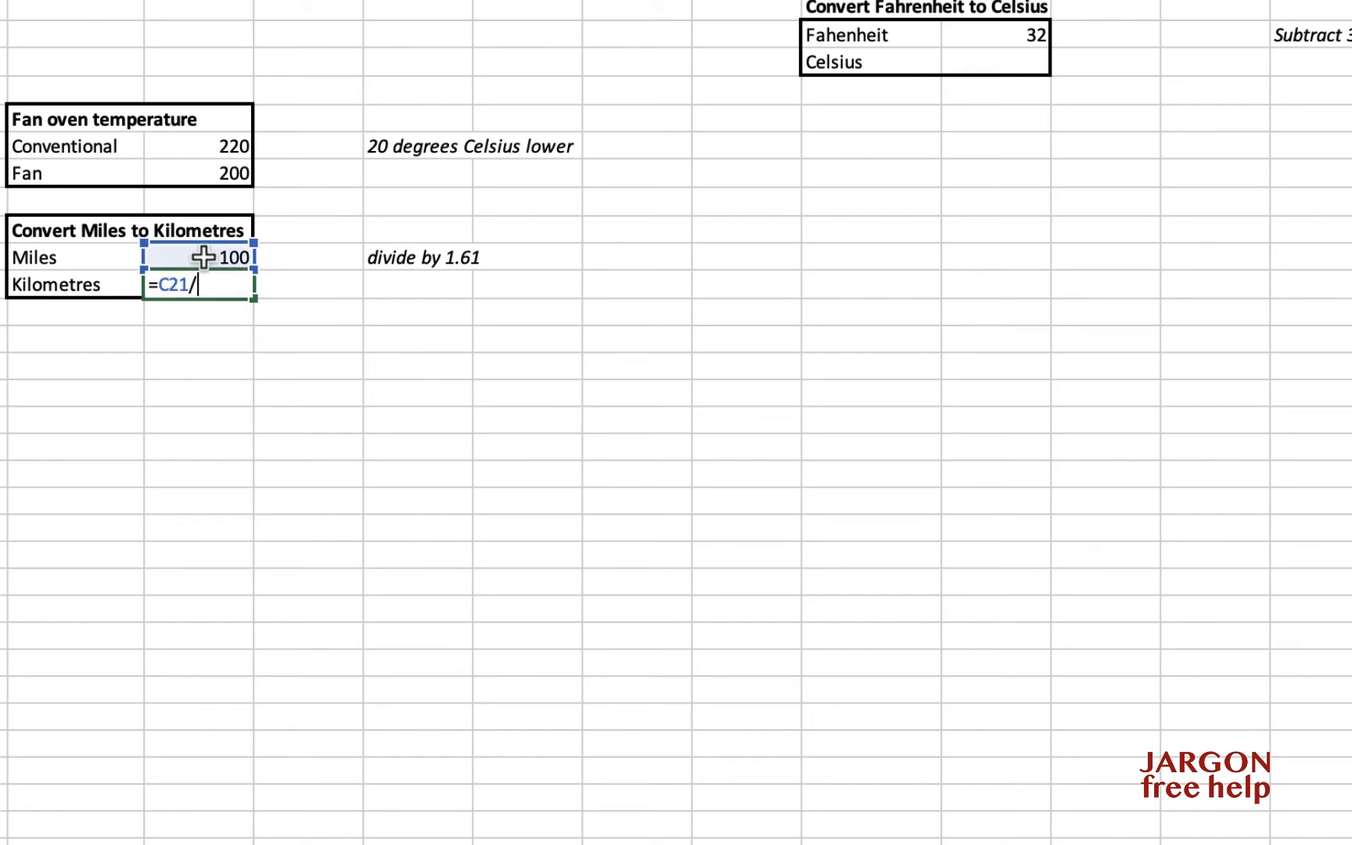
type("61")
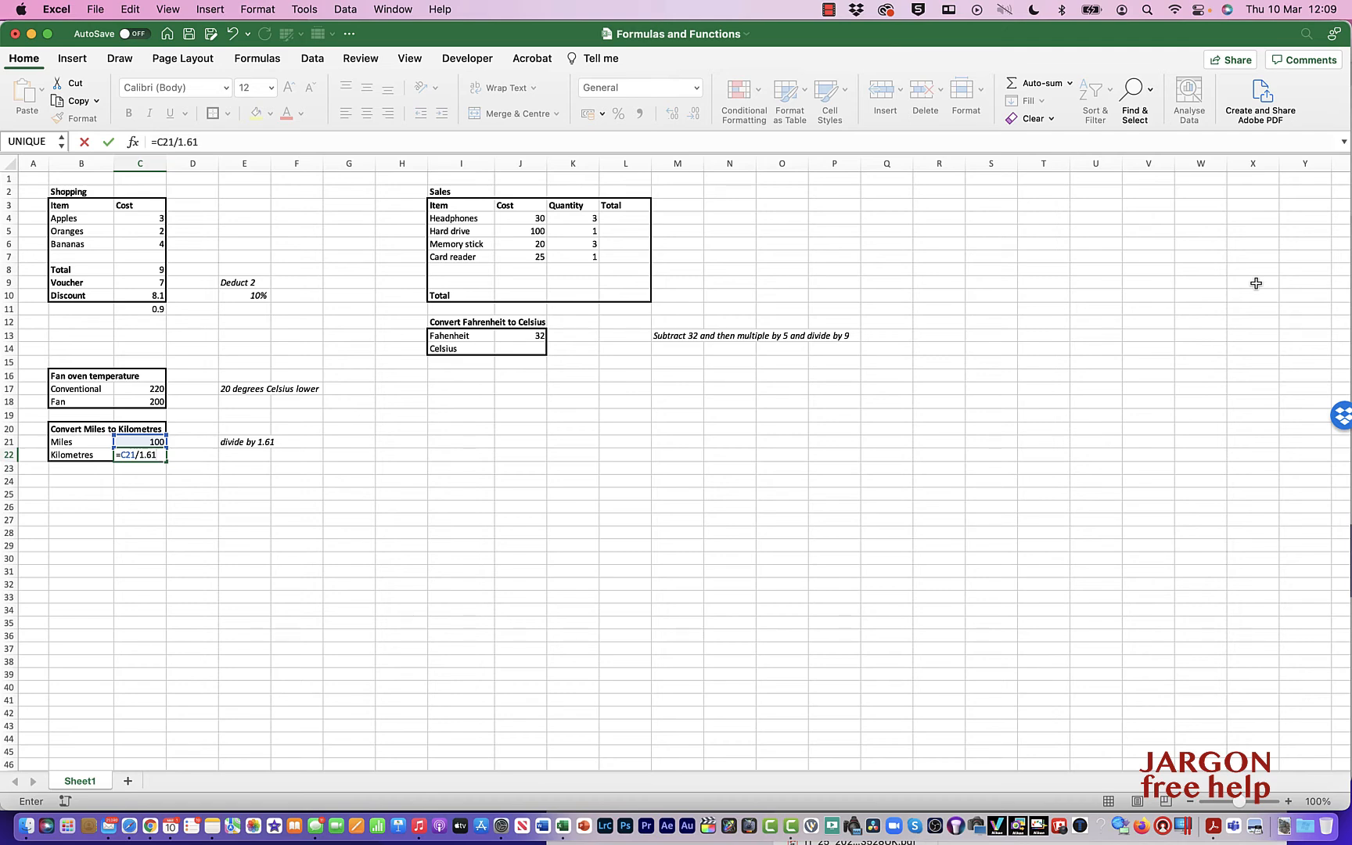
key("Return")
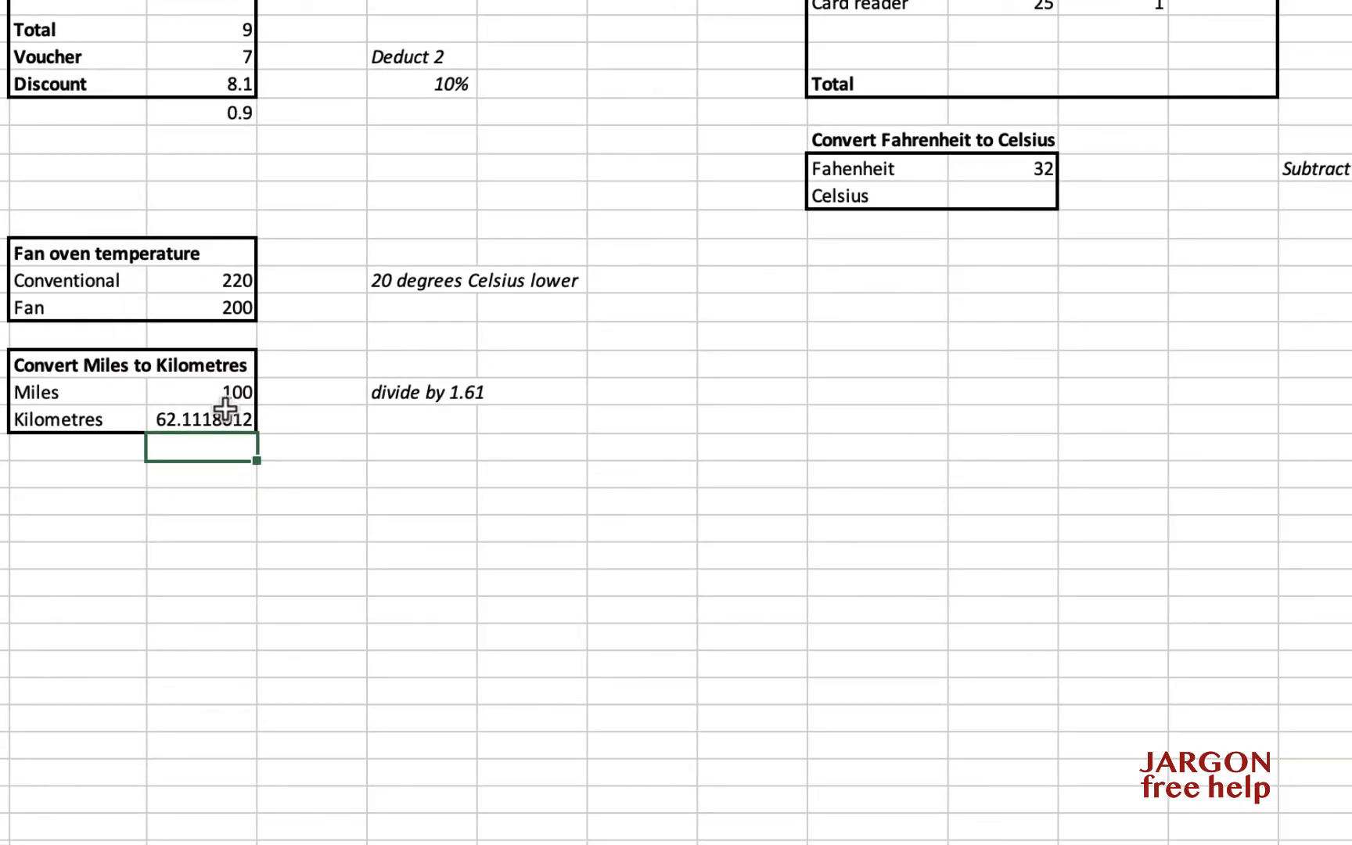
Set the Miles value in C21 to 161
left_click(189, 414)
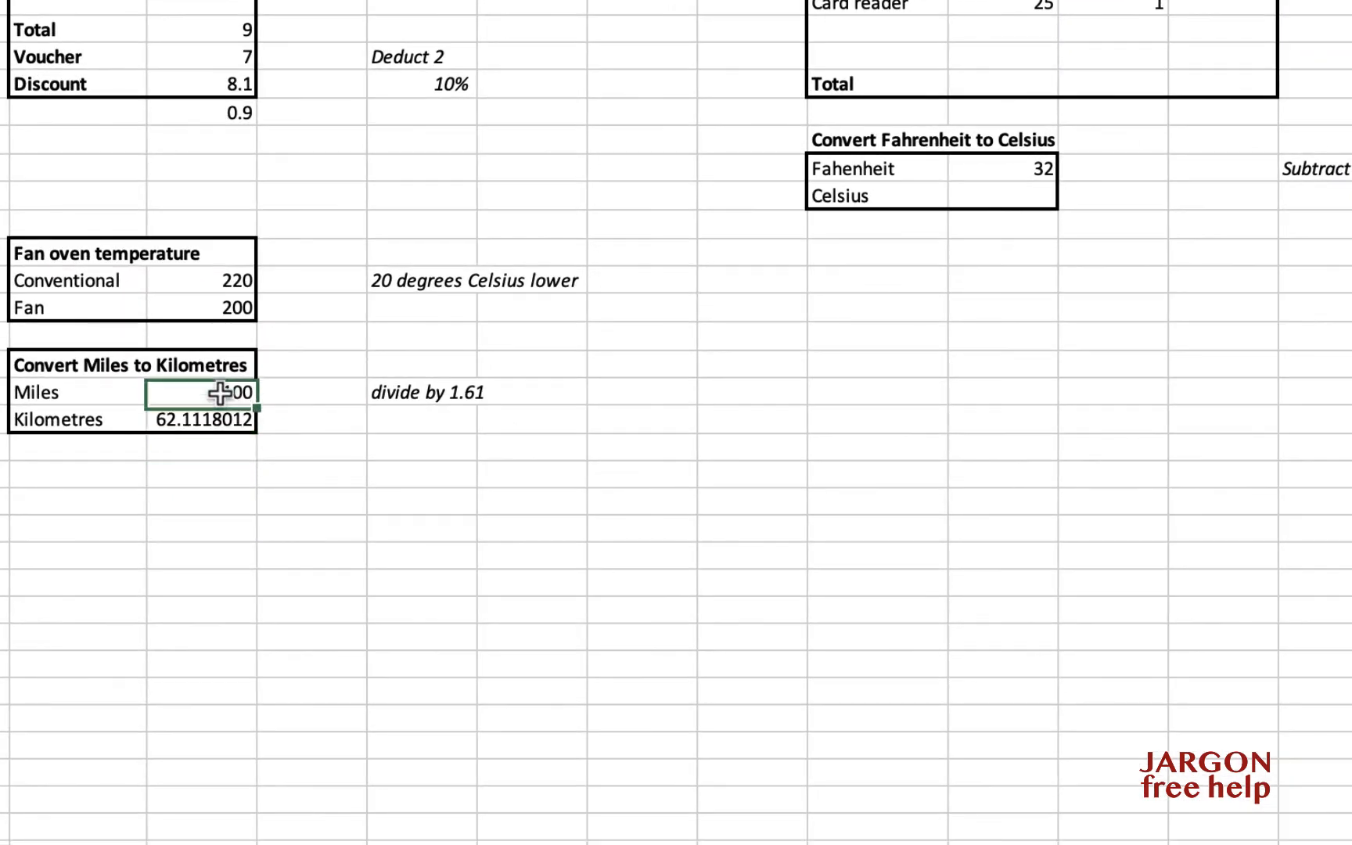
type("161")
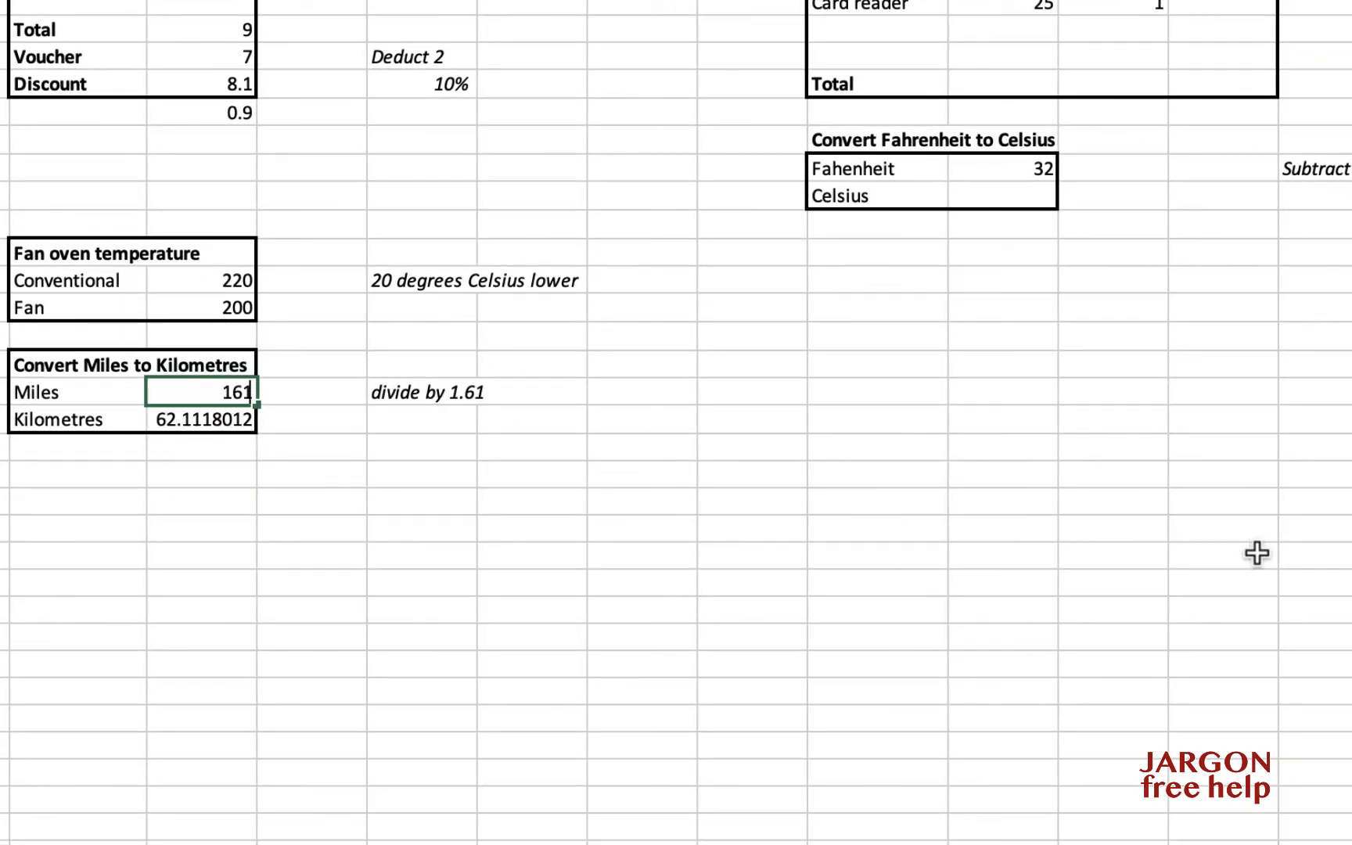
key("Return")
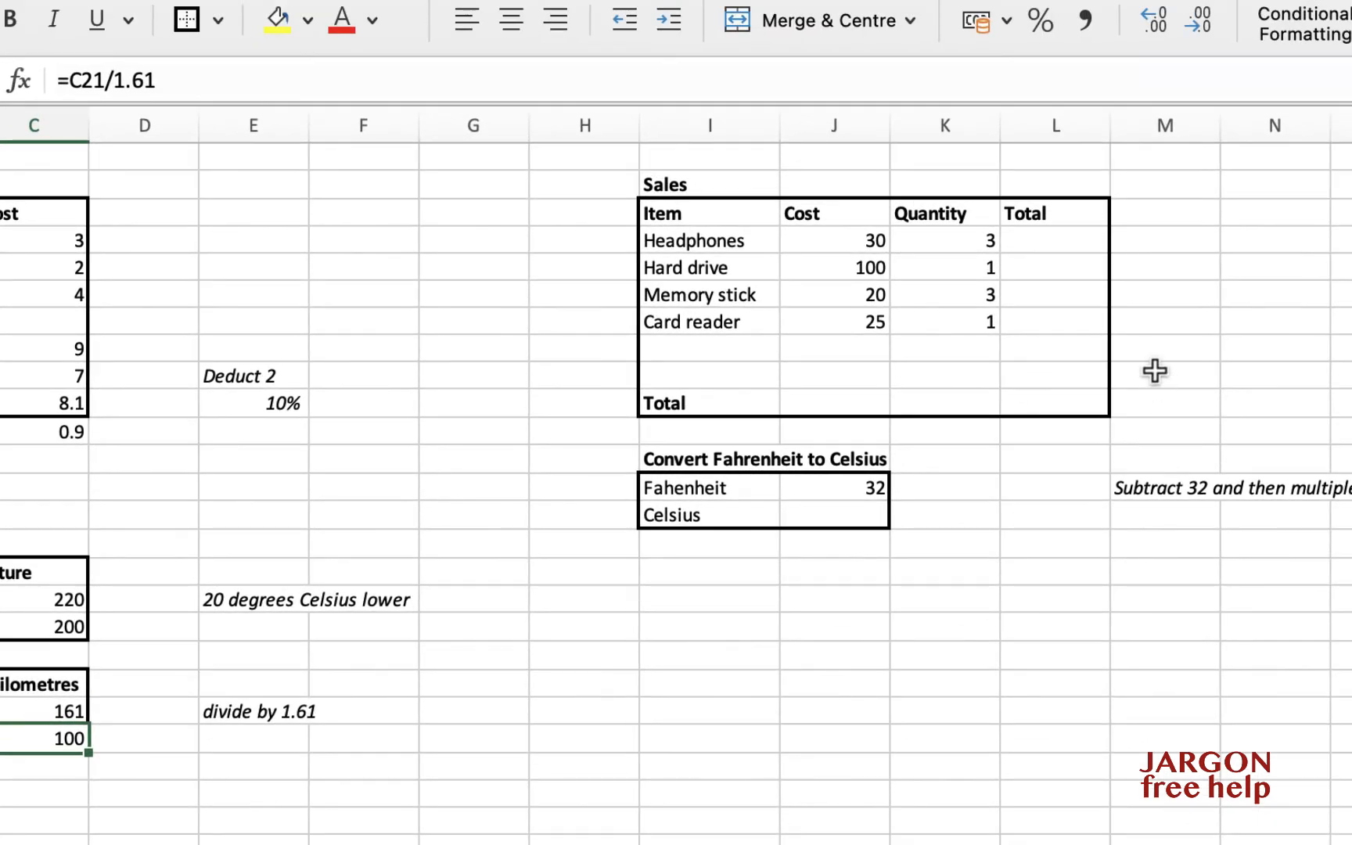
Multiply the Headphones cost by its quantity in the Sales table by entering =J4*K4 in L4
left_click(1036, 238)
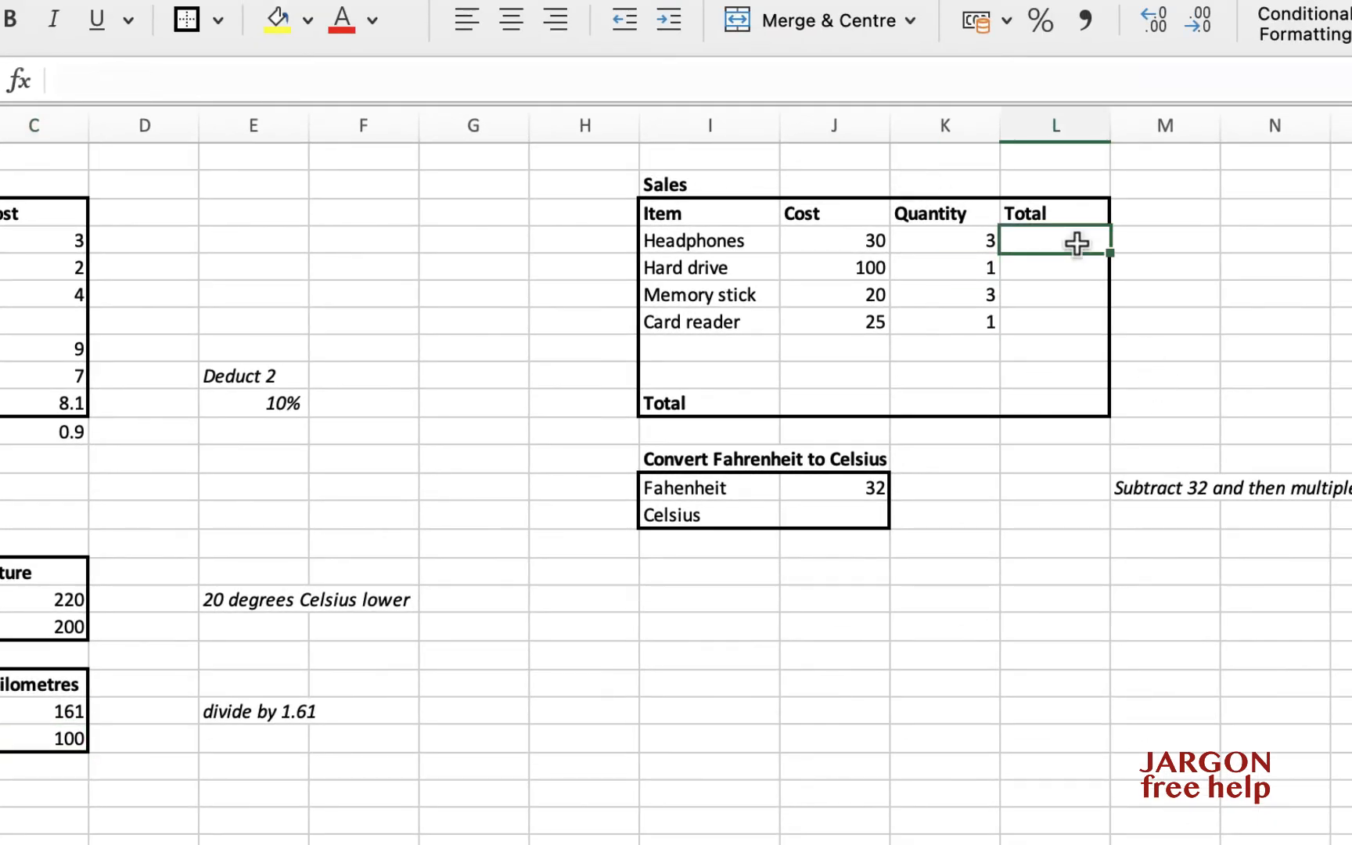
left_click(842, 246)
left_click(960, 243)
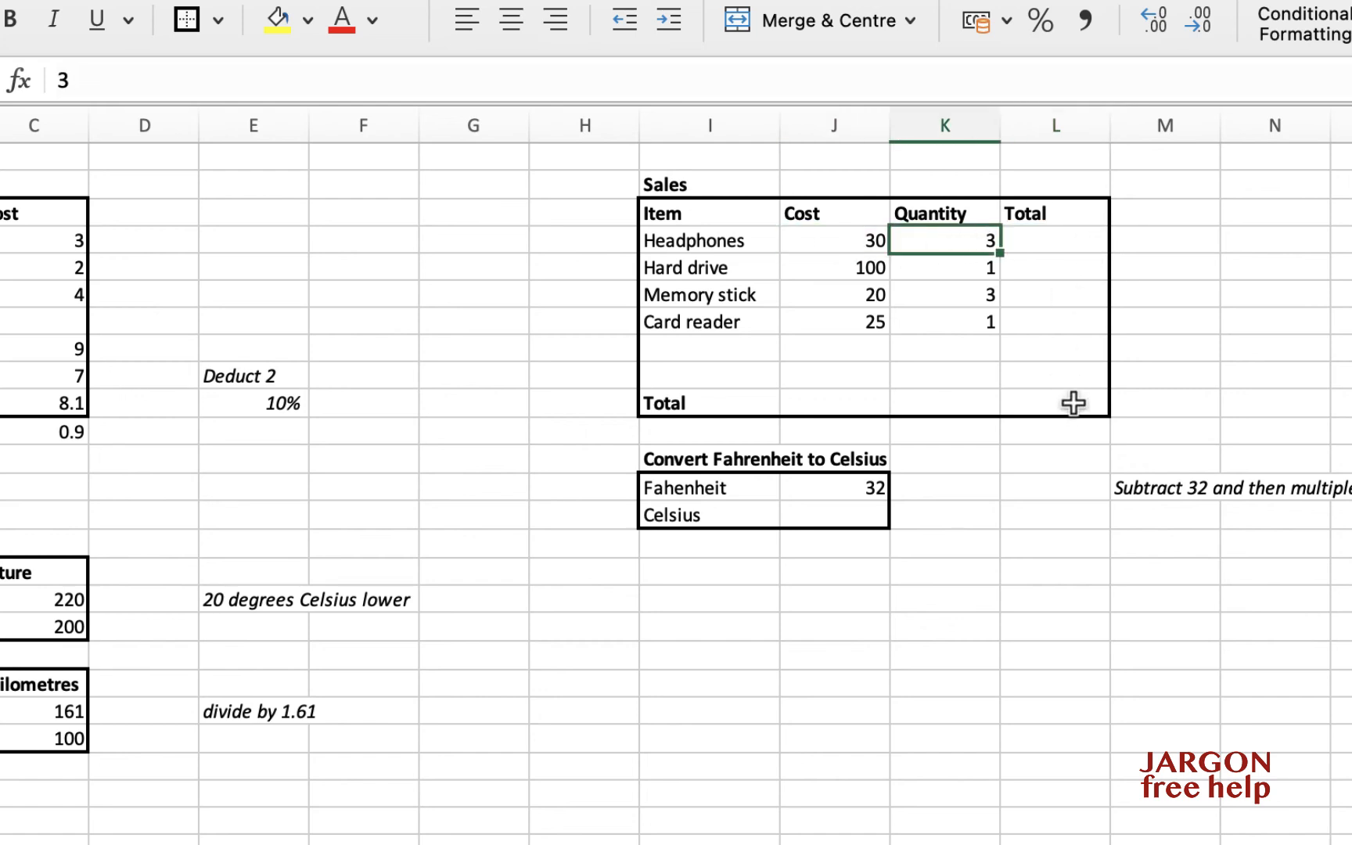
left_click(1062, 238)
type("=")
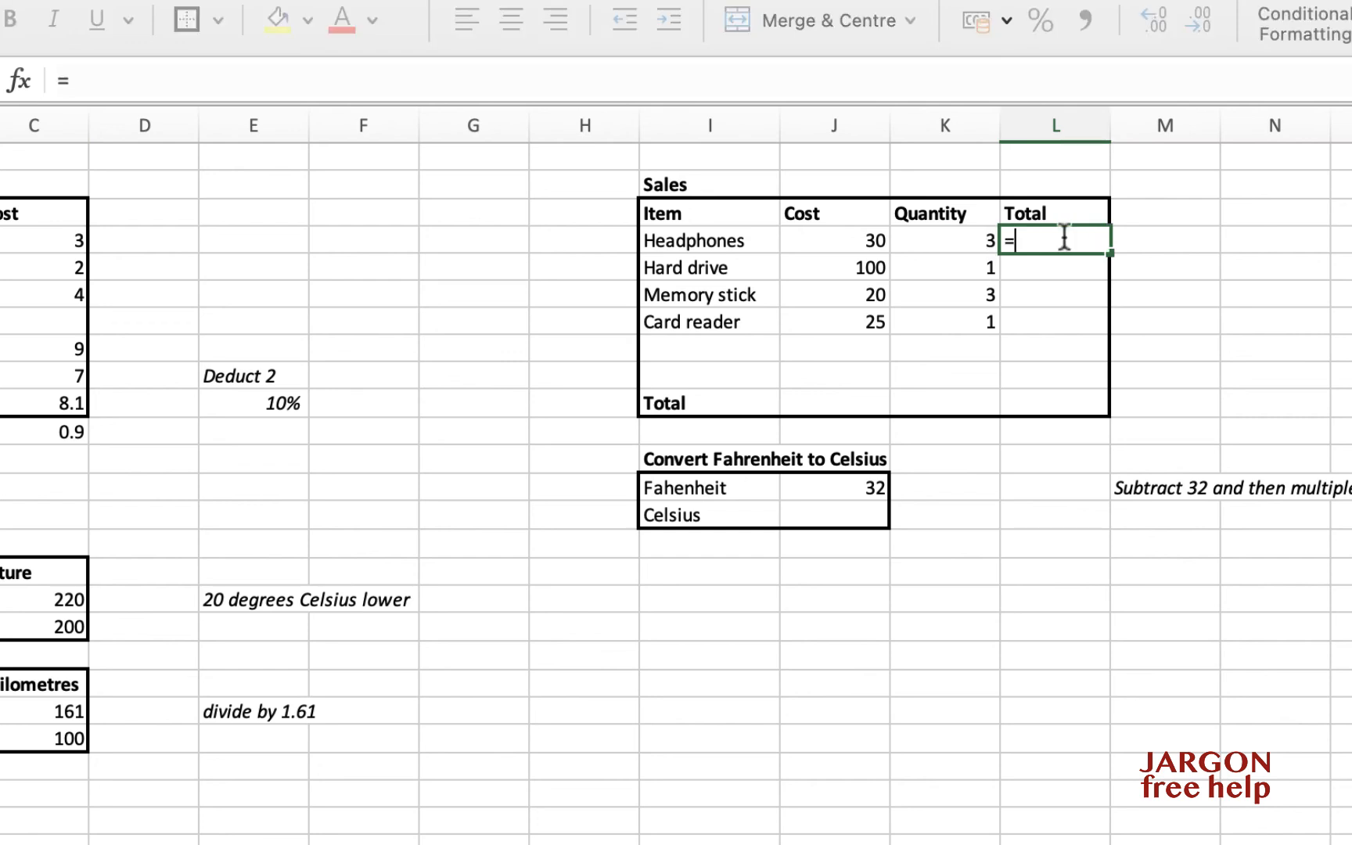
left_click(863, 240)
type("*")
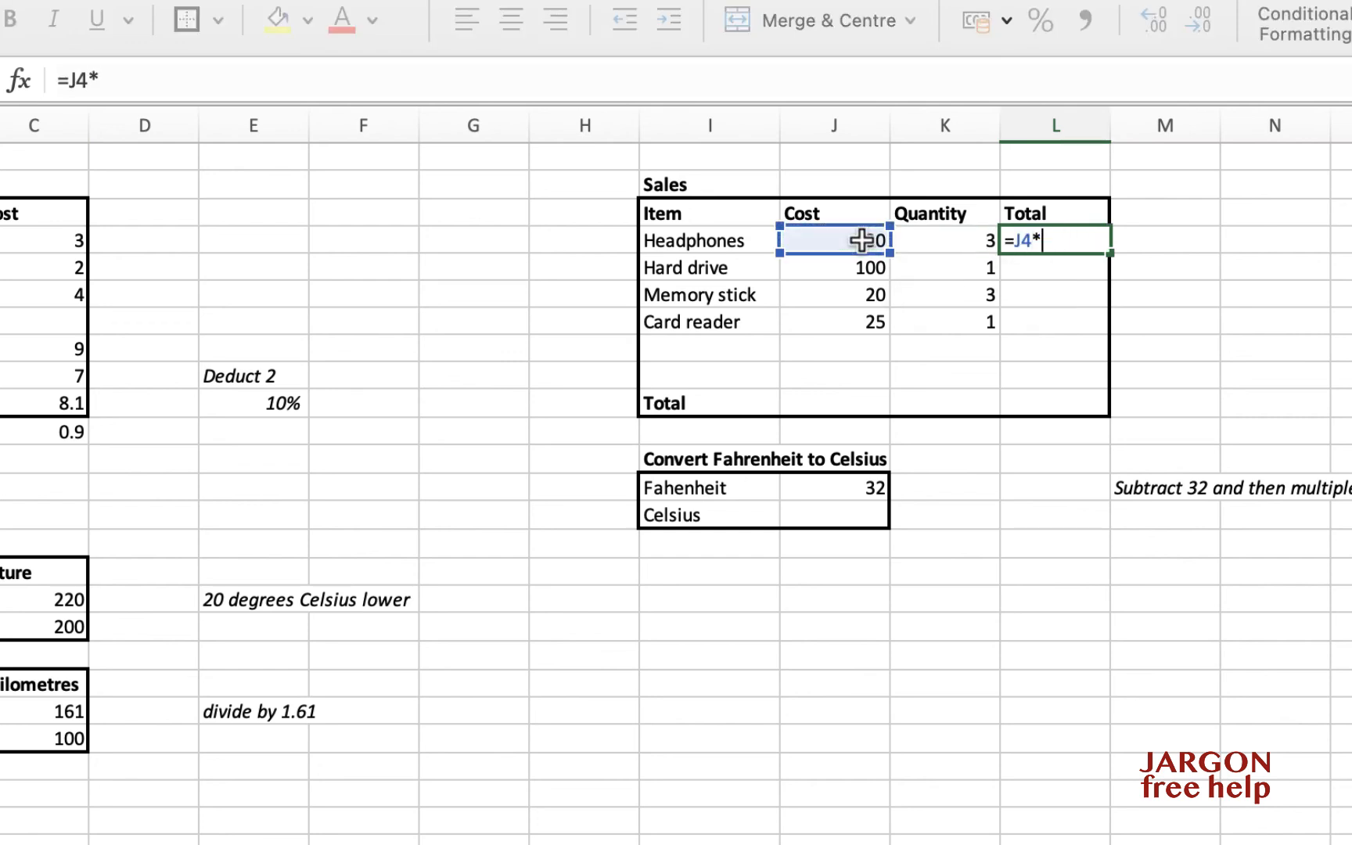
left_click(931, 240)
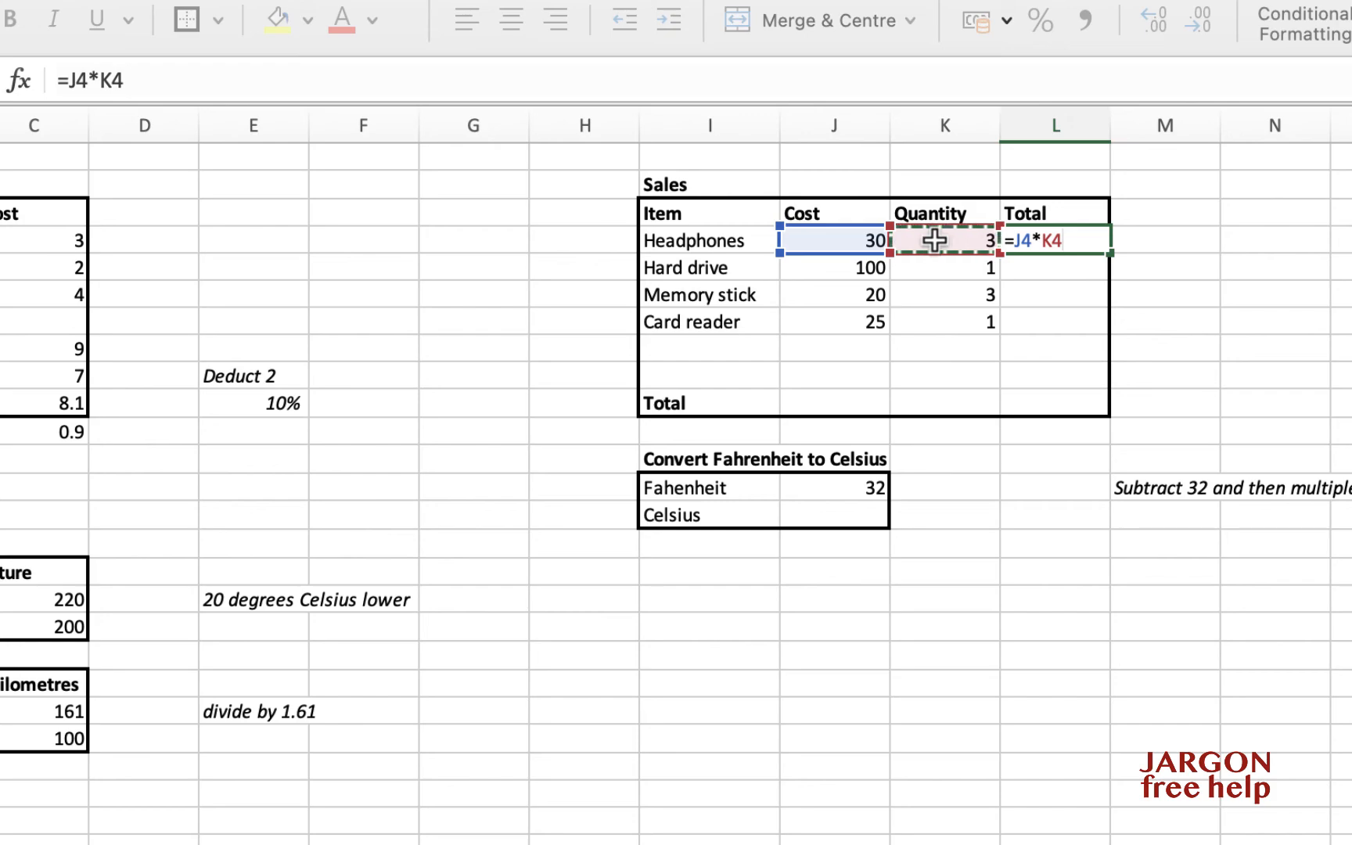
key("Return")
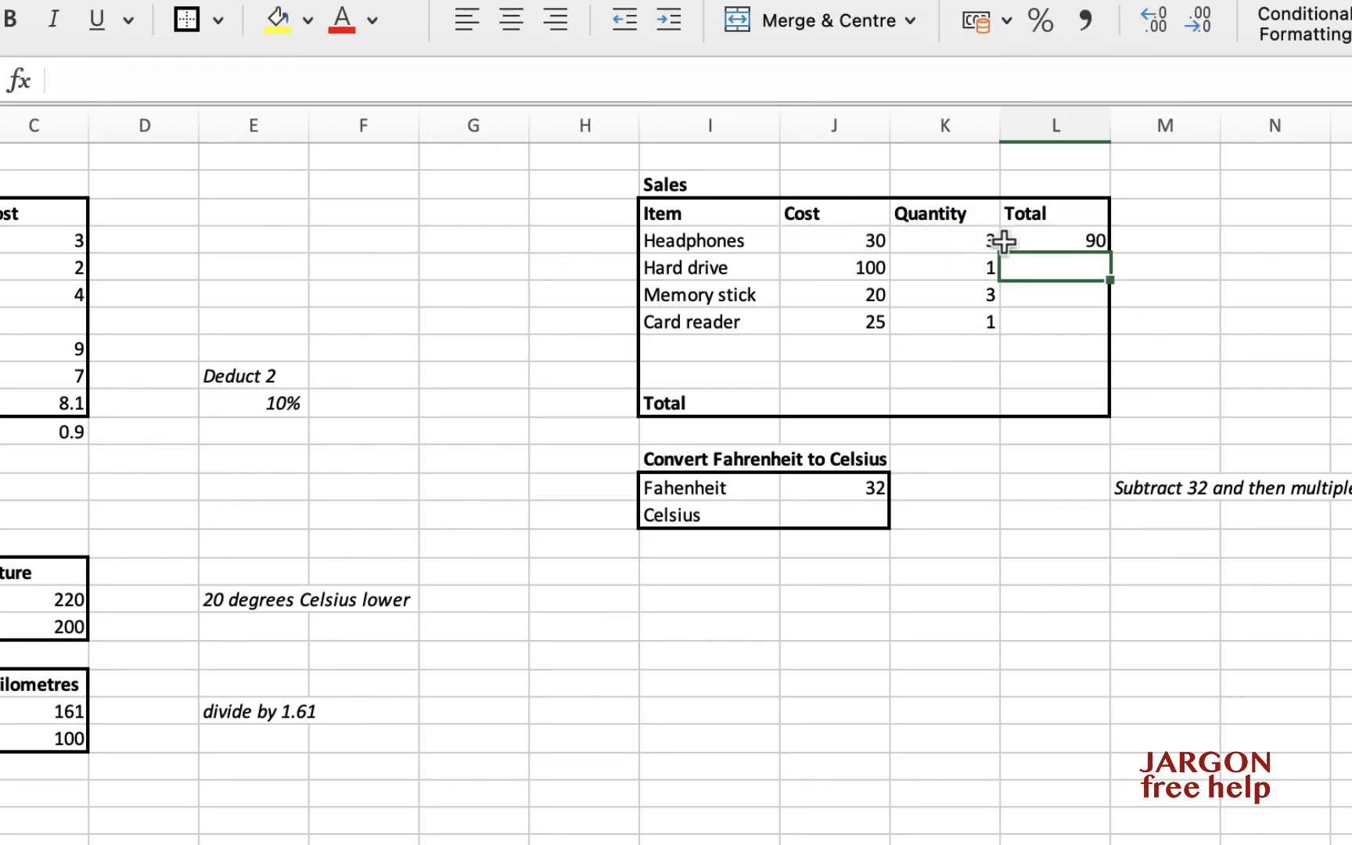
Copy the Headphones total formula from L4 and paste it into L5:L7 for the other sales items
left_click(1066, 243)
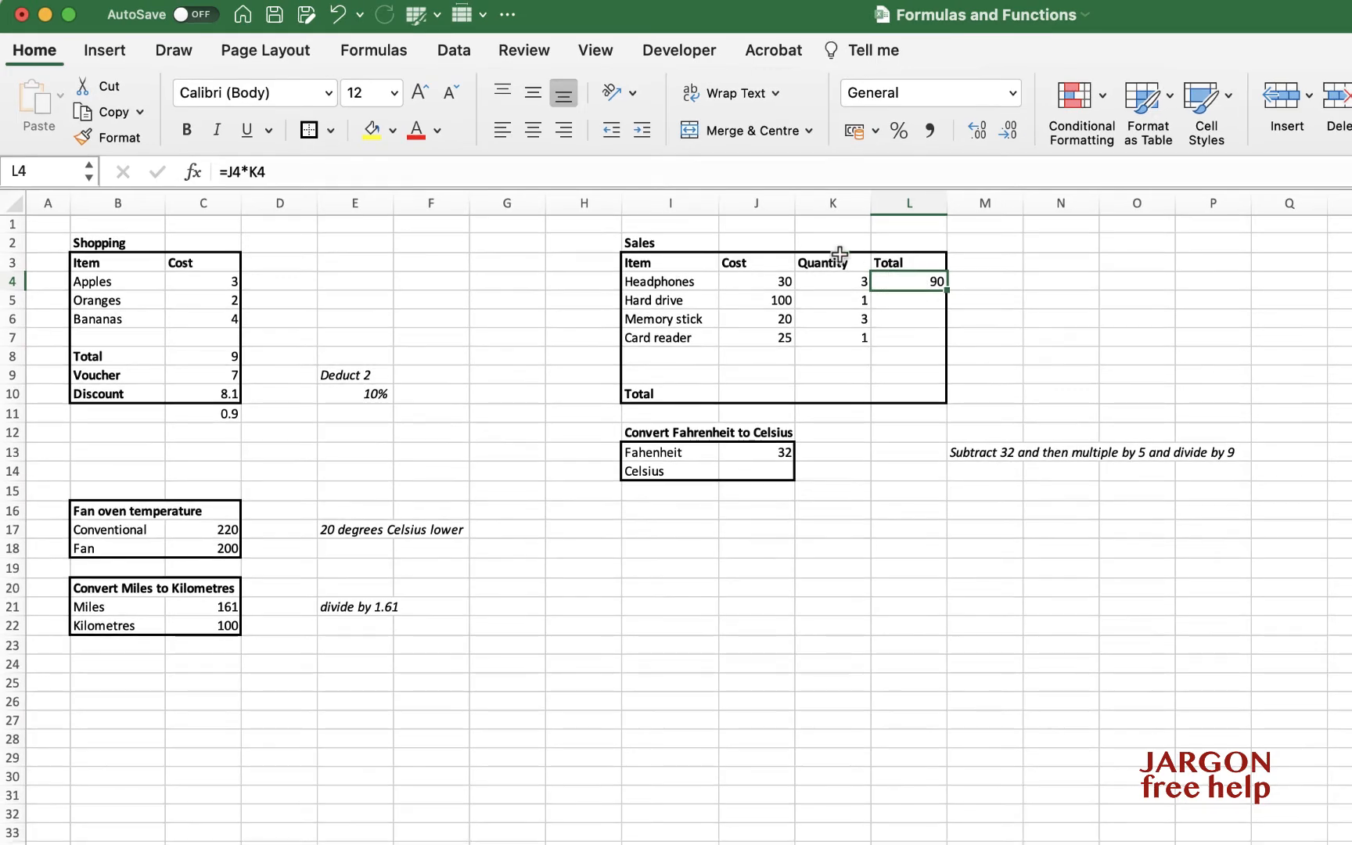
right_click(927, 282)
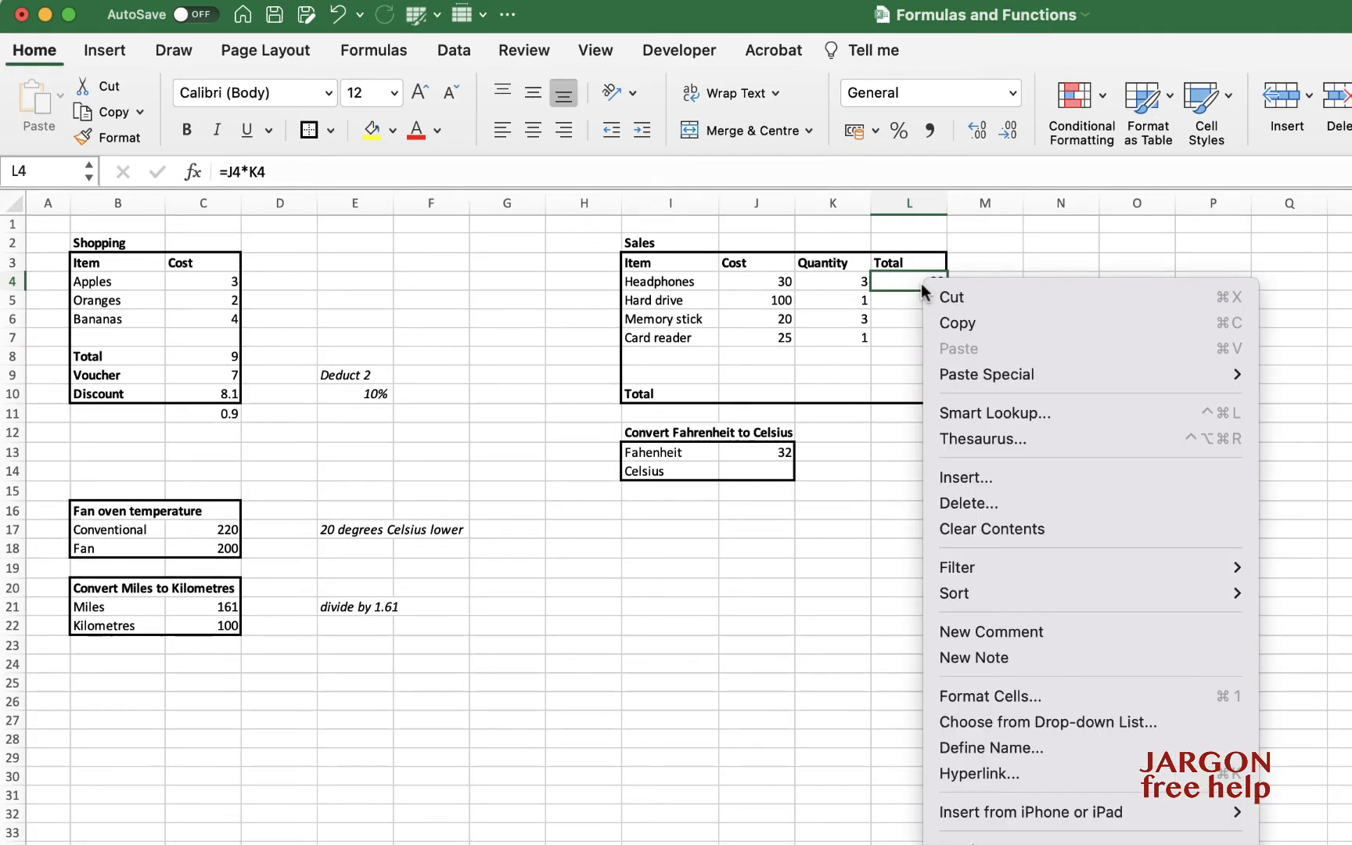
left_click(955, 323)
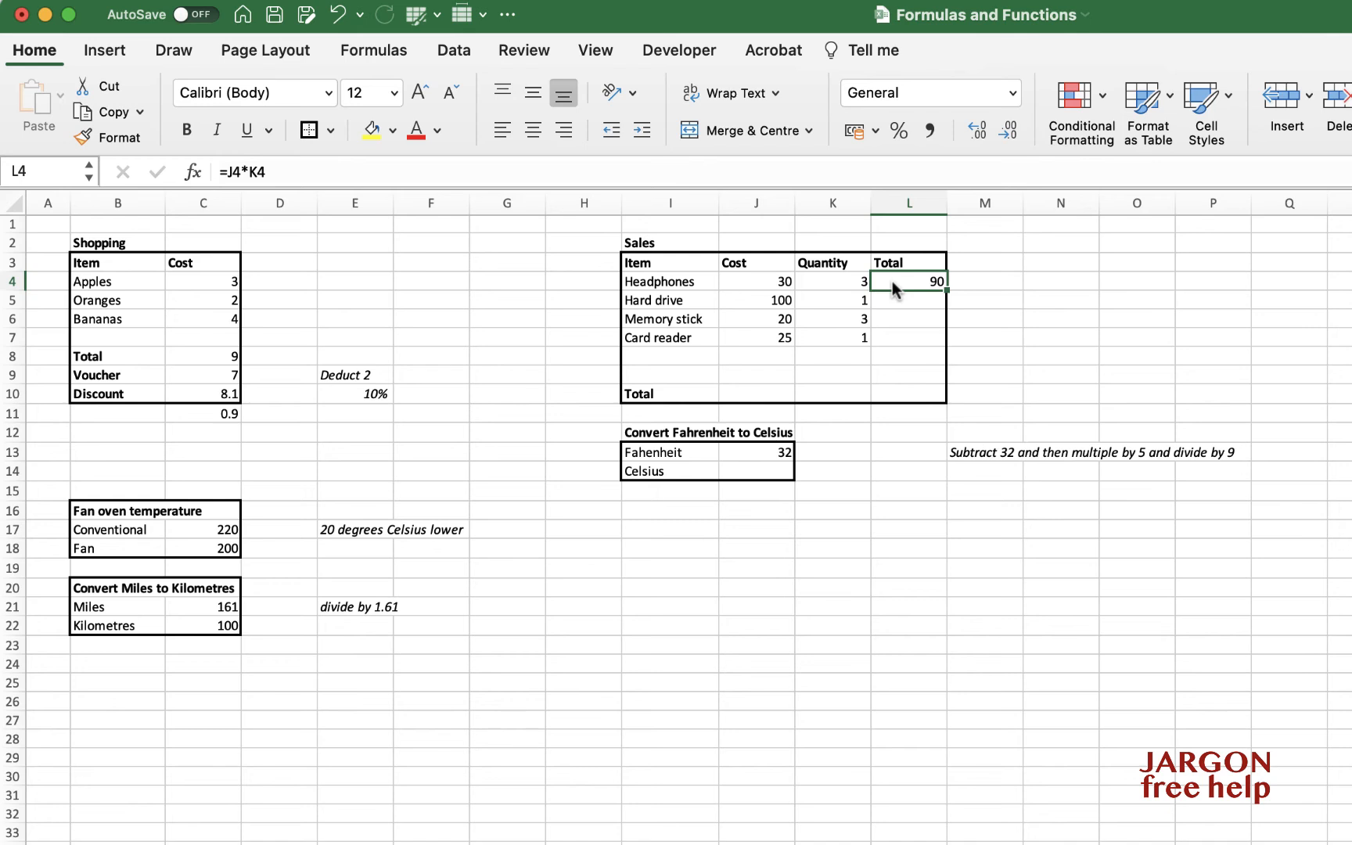
left_click(114, 117)
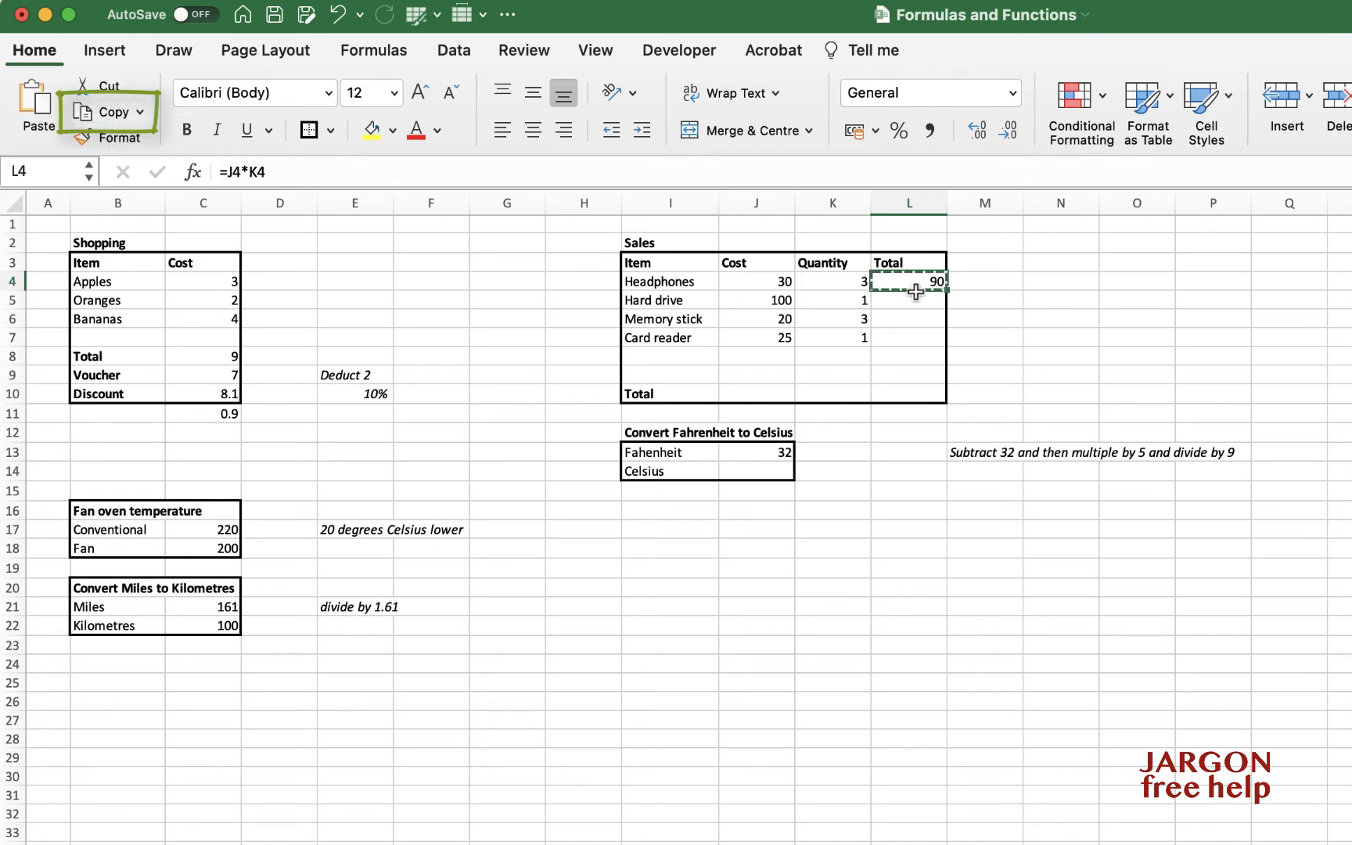
left_click_drag(904, 299, 910, 346)
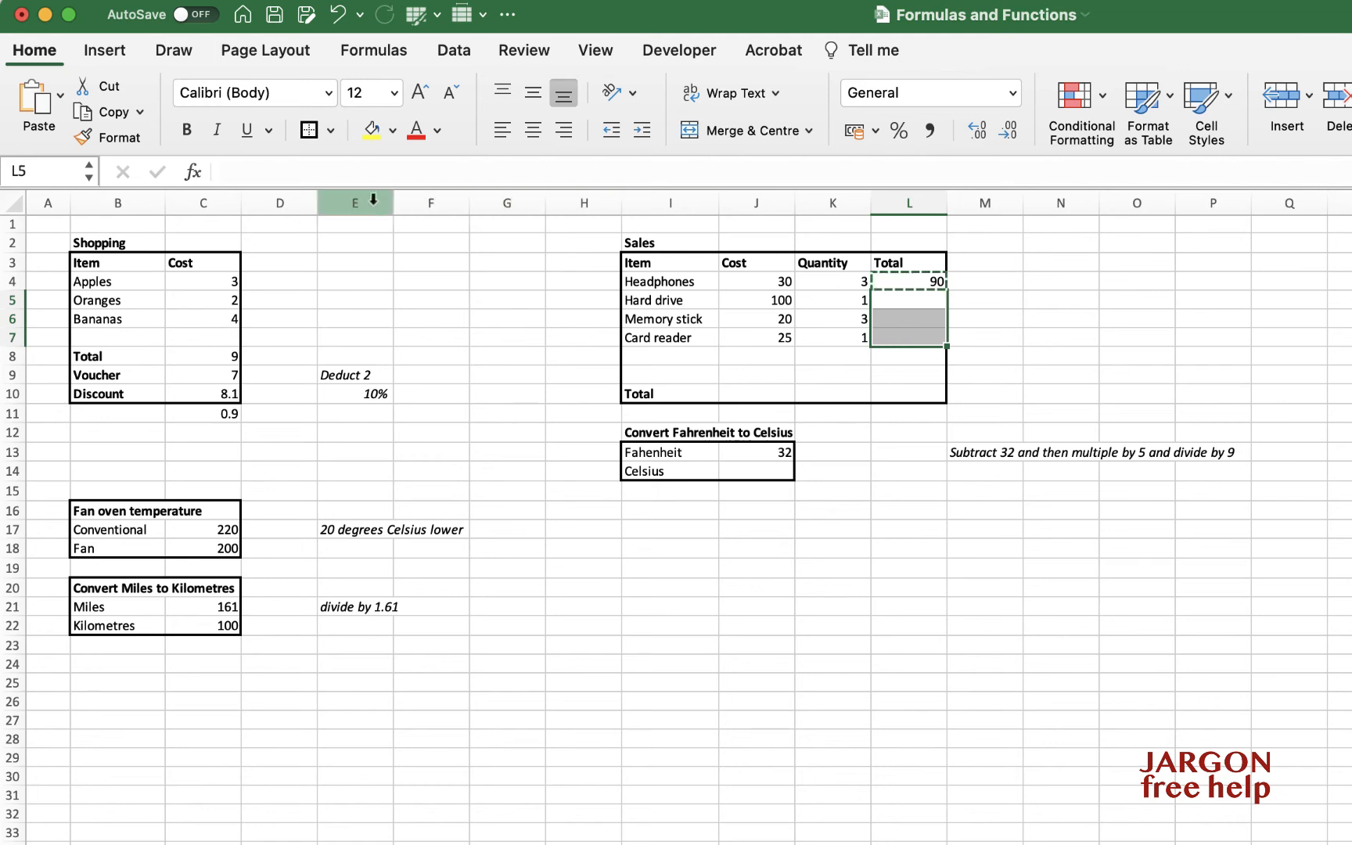
left_click(31, 106)
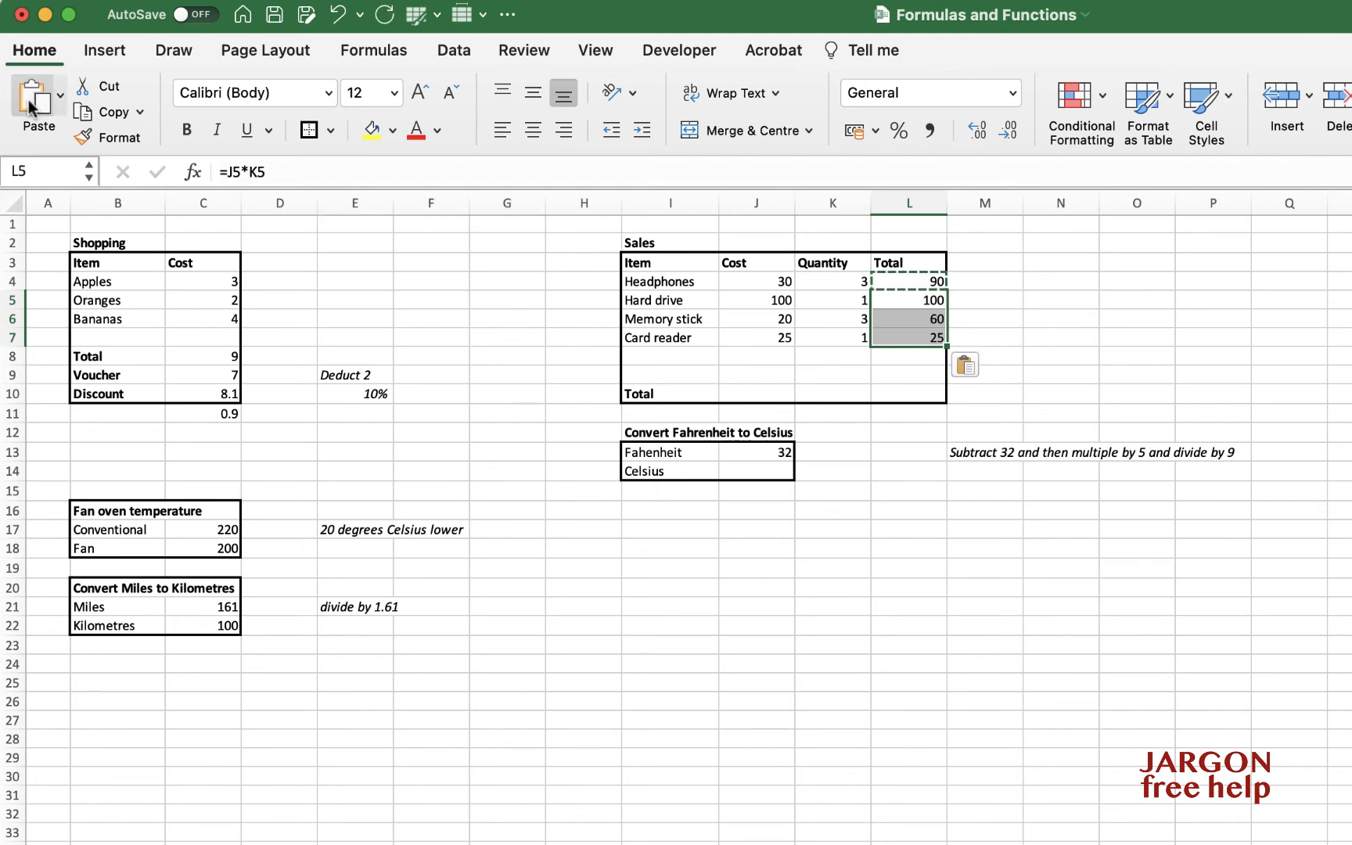
Check the total formulas in L4 to L7 against the cost and quantity cells they refer to
left_click(904, 321)
left_click(927, 282)
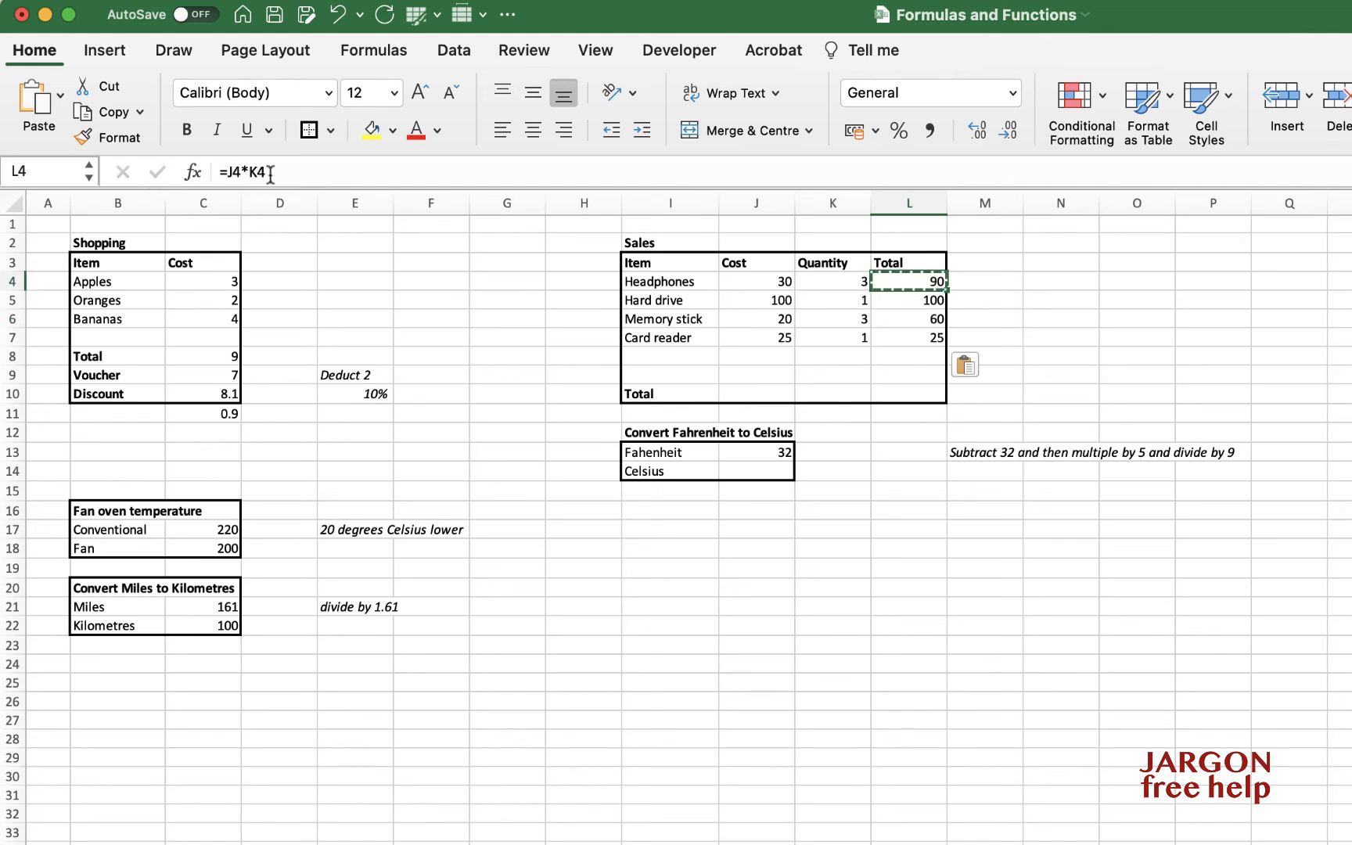
left_click(772, 281)
left_click(834, 288)
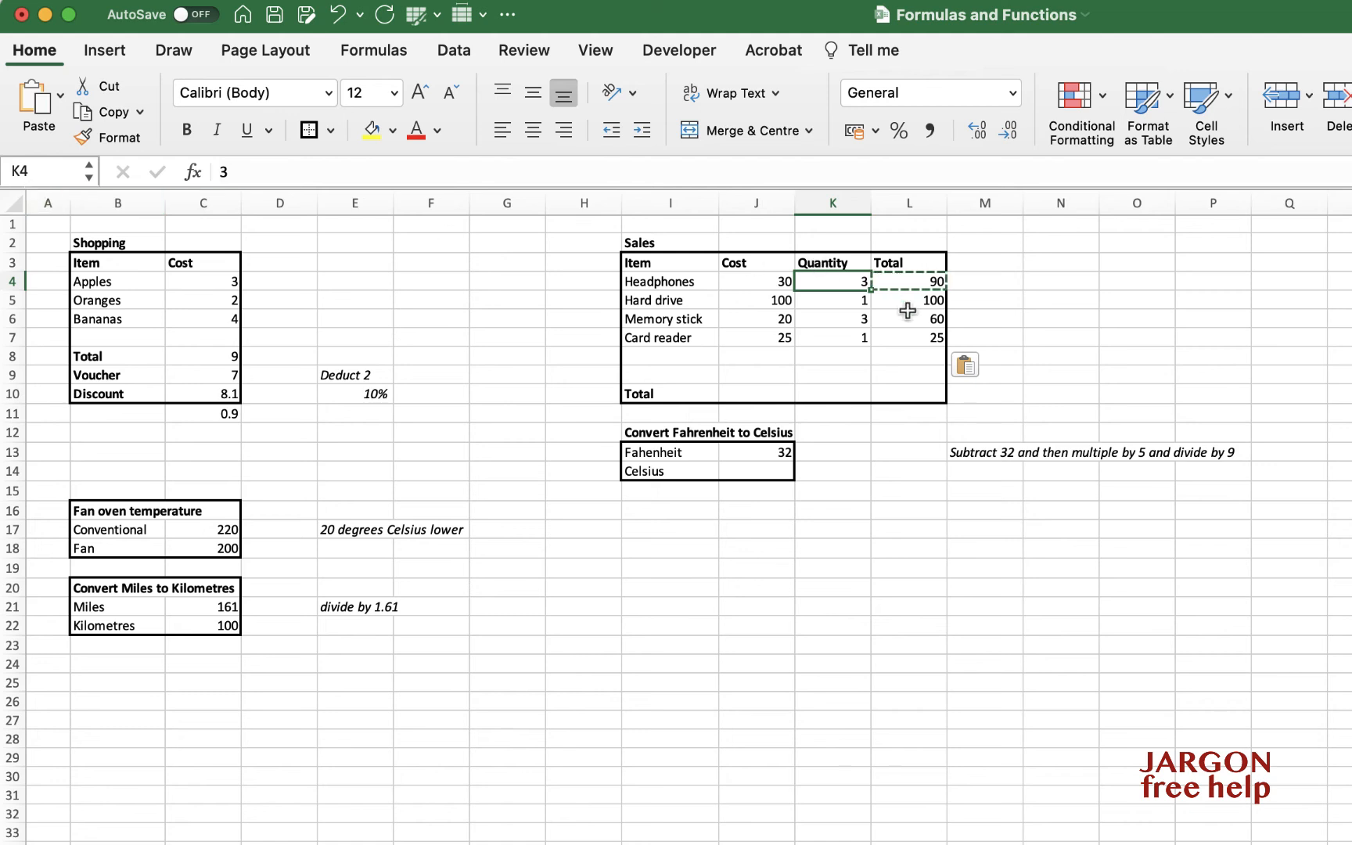
left_click(907, 301)
scroll(837, 344, "down", 1)
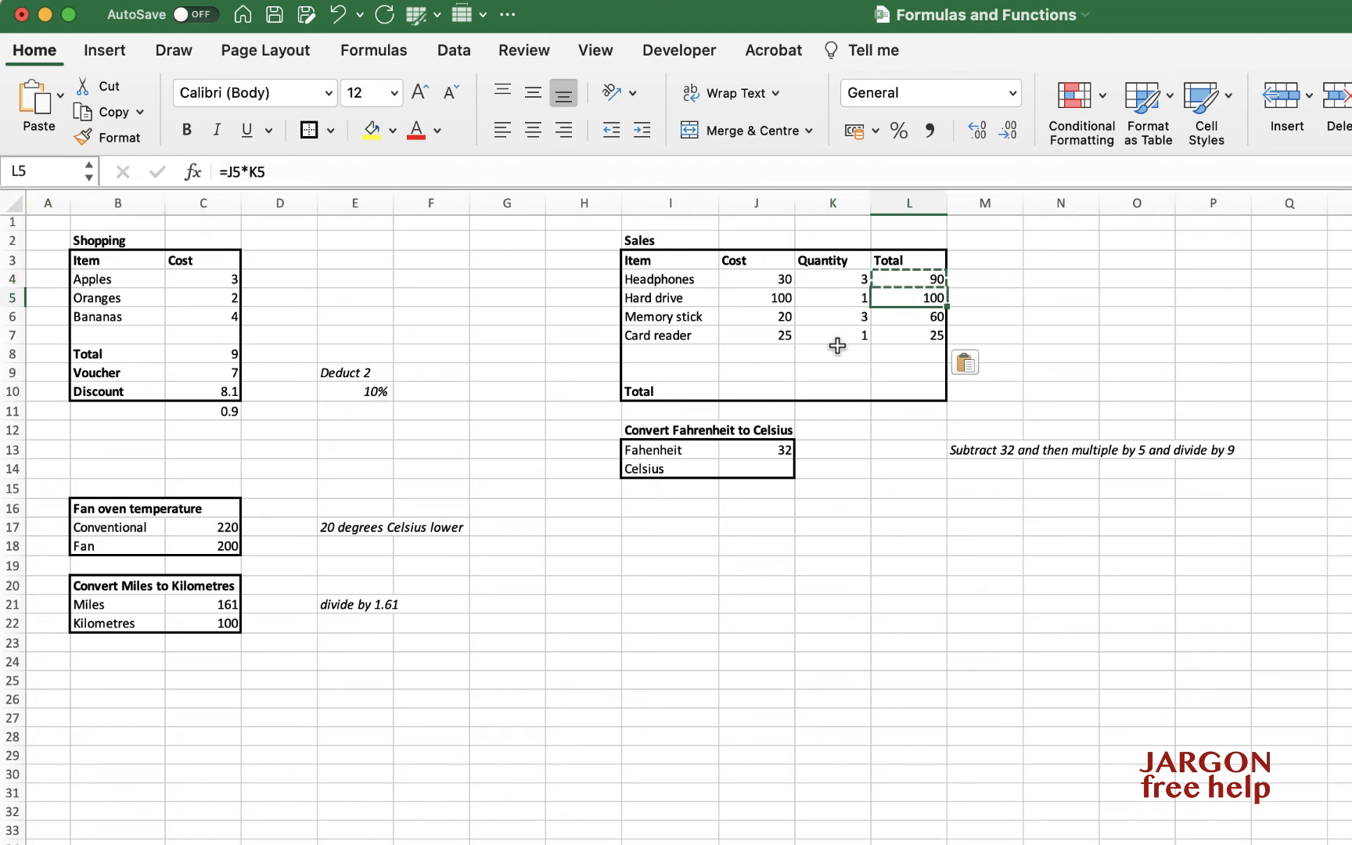
left_click(929, 315)
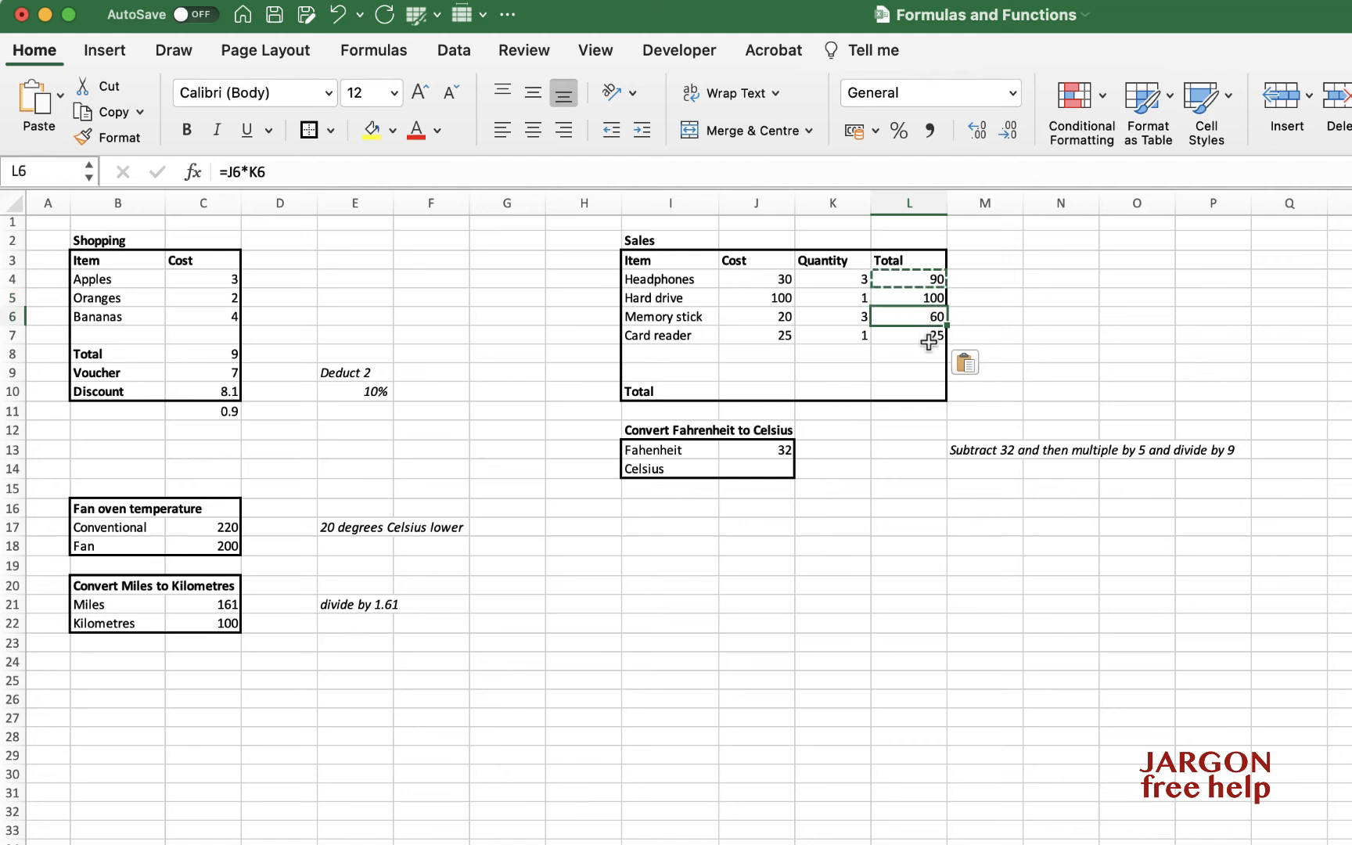
left_click(929, 342)
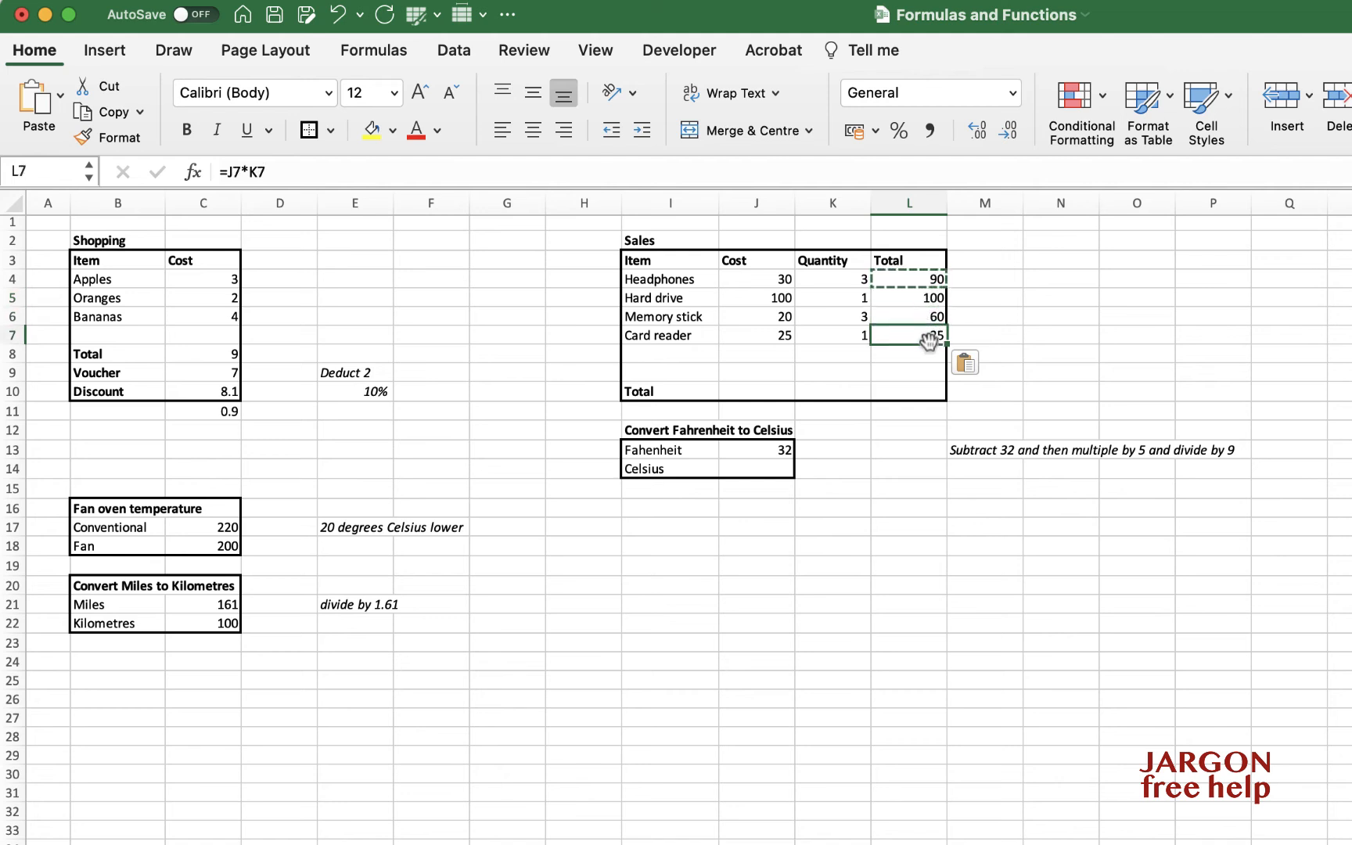
Clear the pasted totals from L5:L7 in the Sales table
left_click(924, 391)
left_click_drag(924, 298, 925, 331)
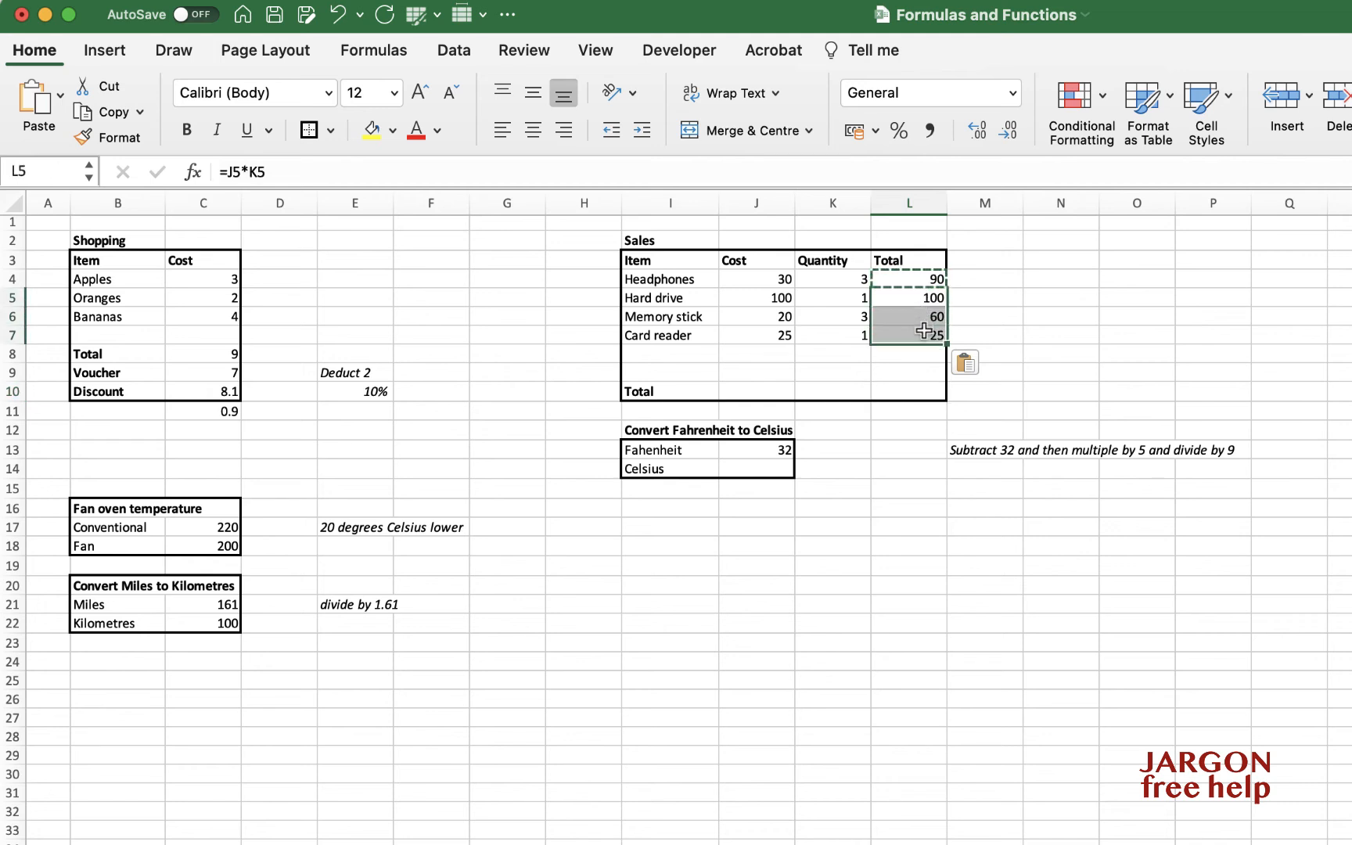
key("Delete")
Autofill the Headphones total formula from L4 down to L7 and select the Sales grand total cell L10
left_click(903, 281)
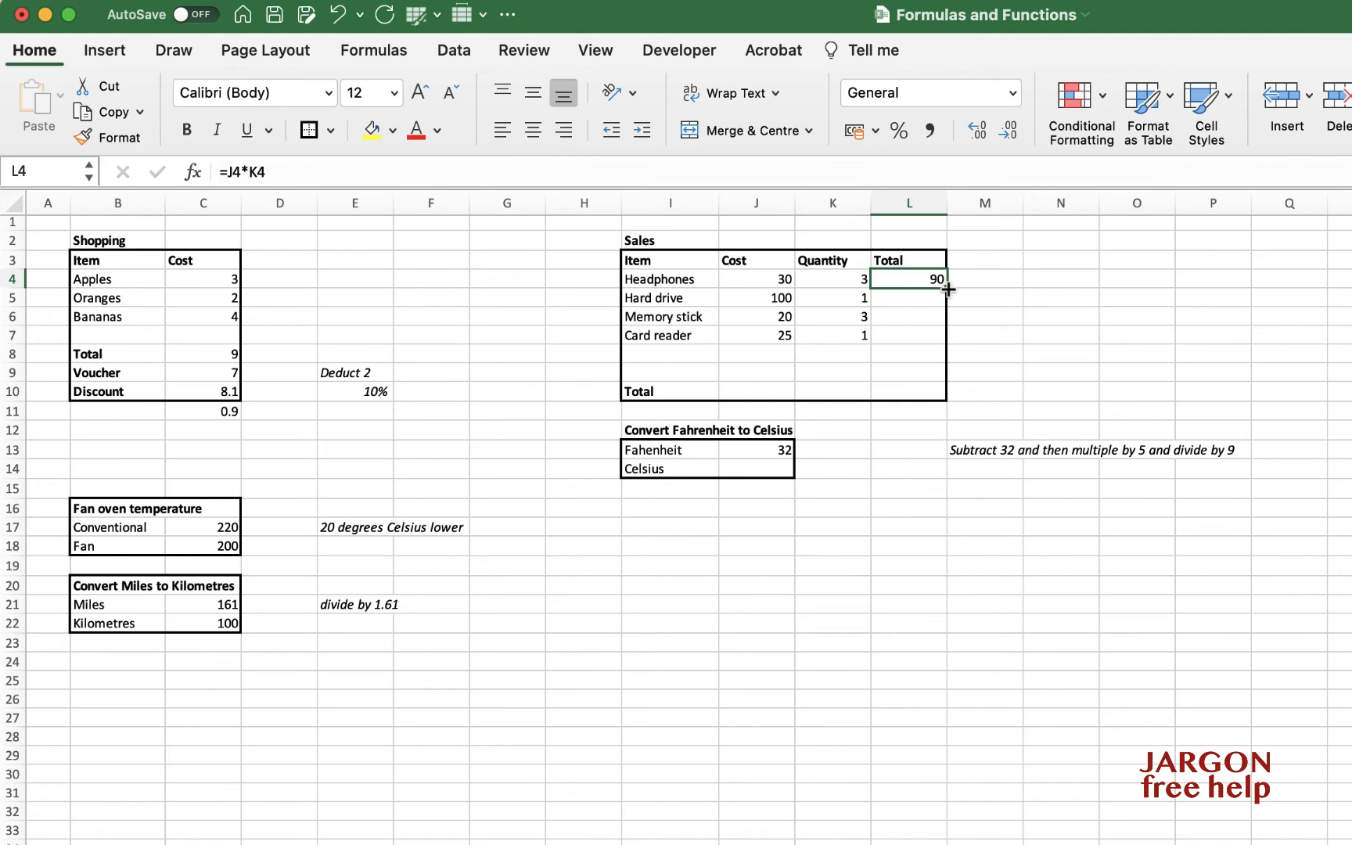
left_click_drag(948, 289, 948, 338)
left_click(912, 314)
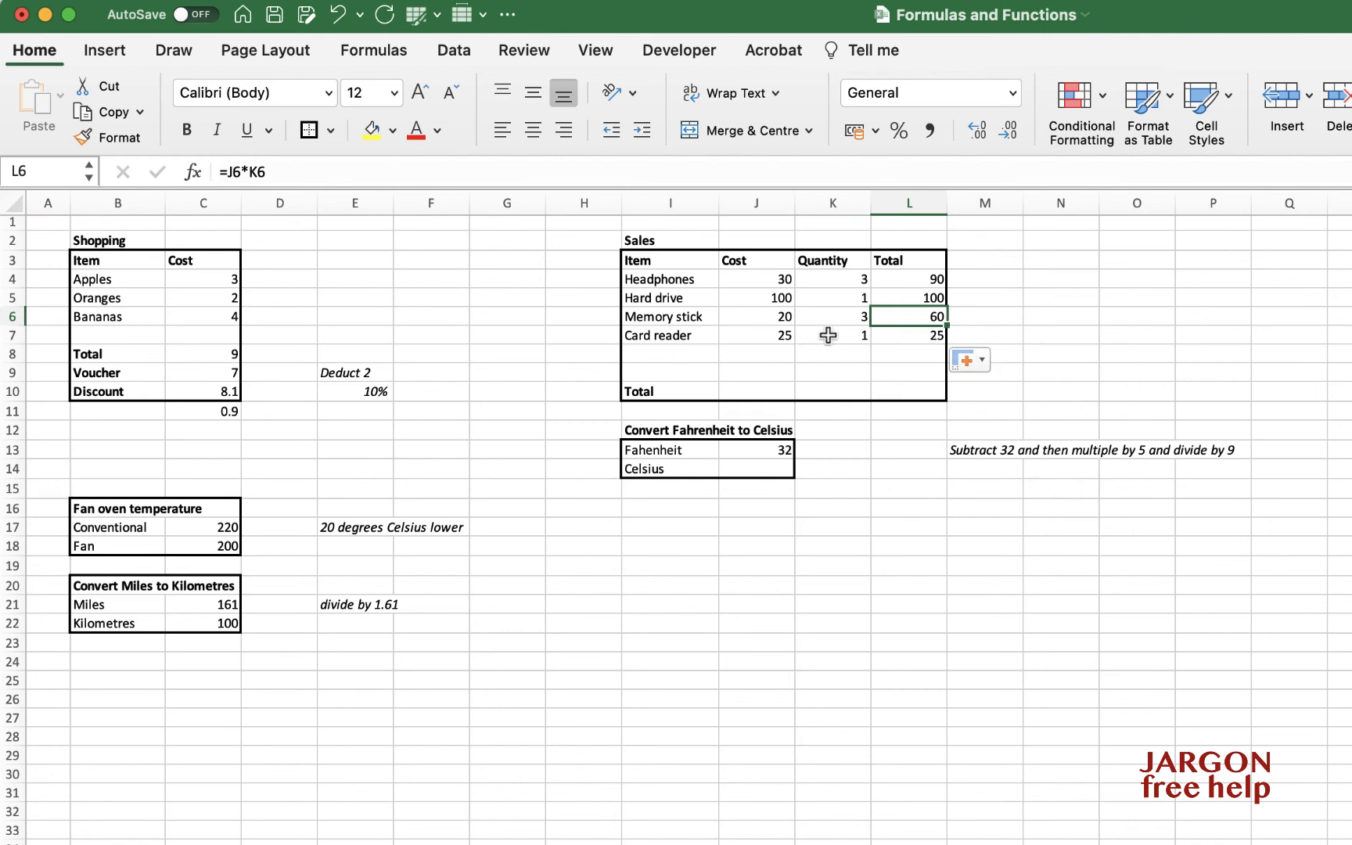
left_click(929, 335)
left_click(922, 394)
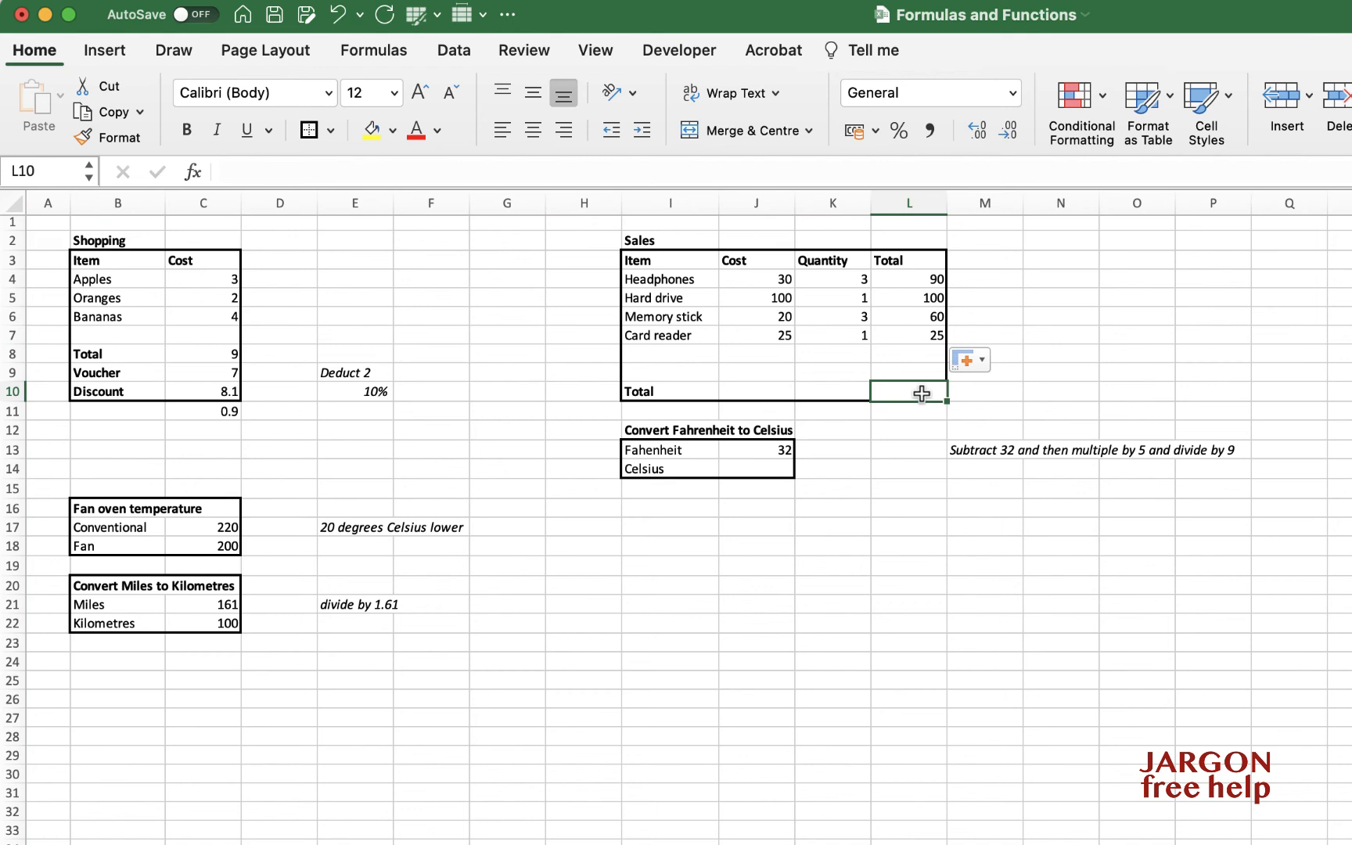
type("=")
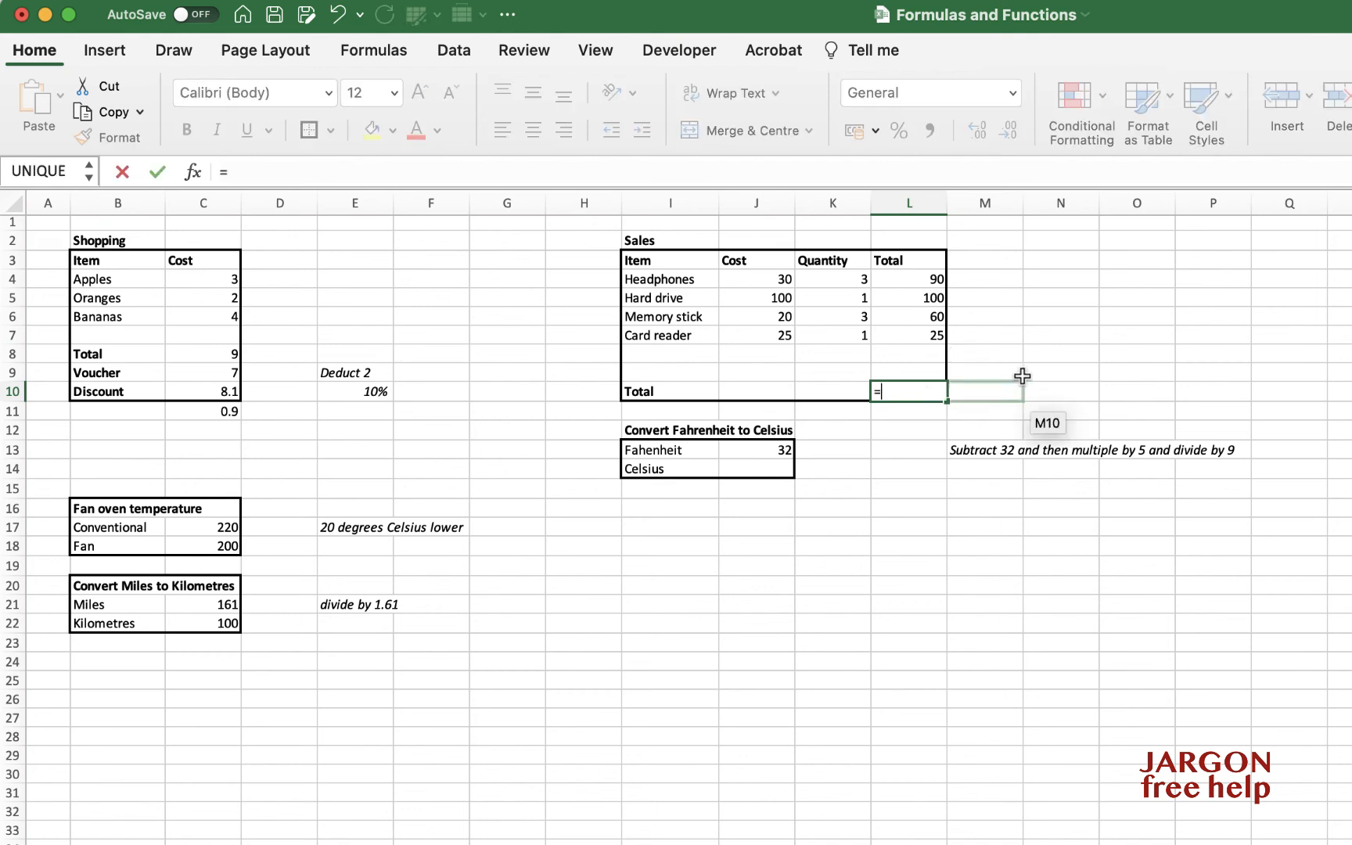
left_click(912, 279)
type("+")
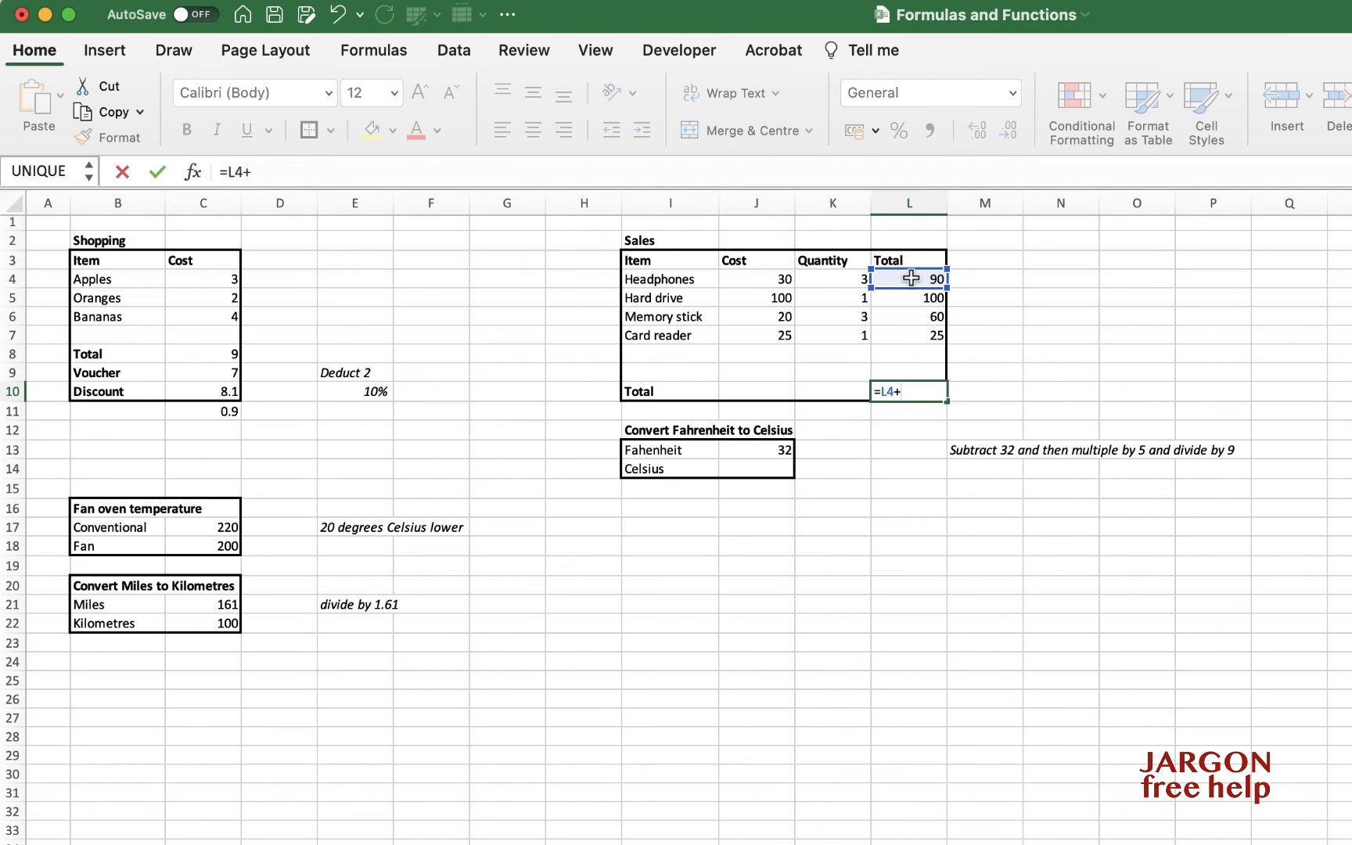
key("Escape")
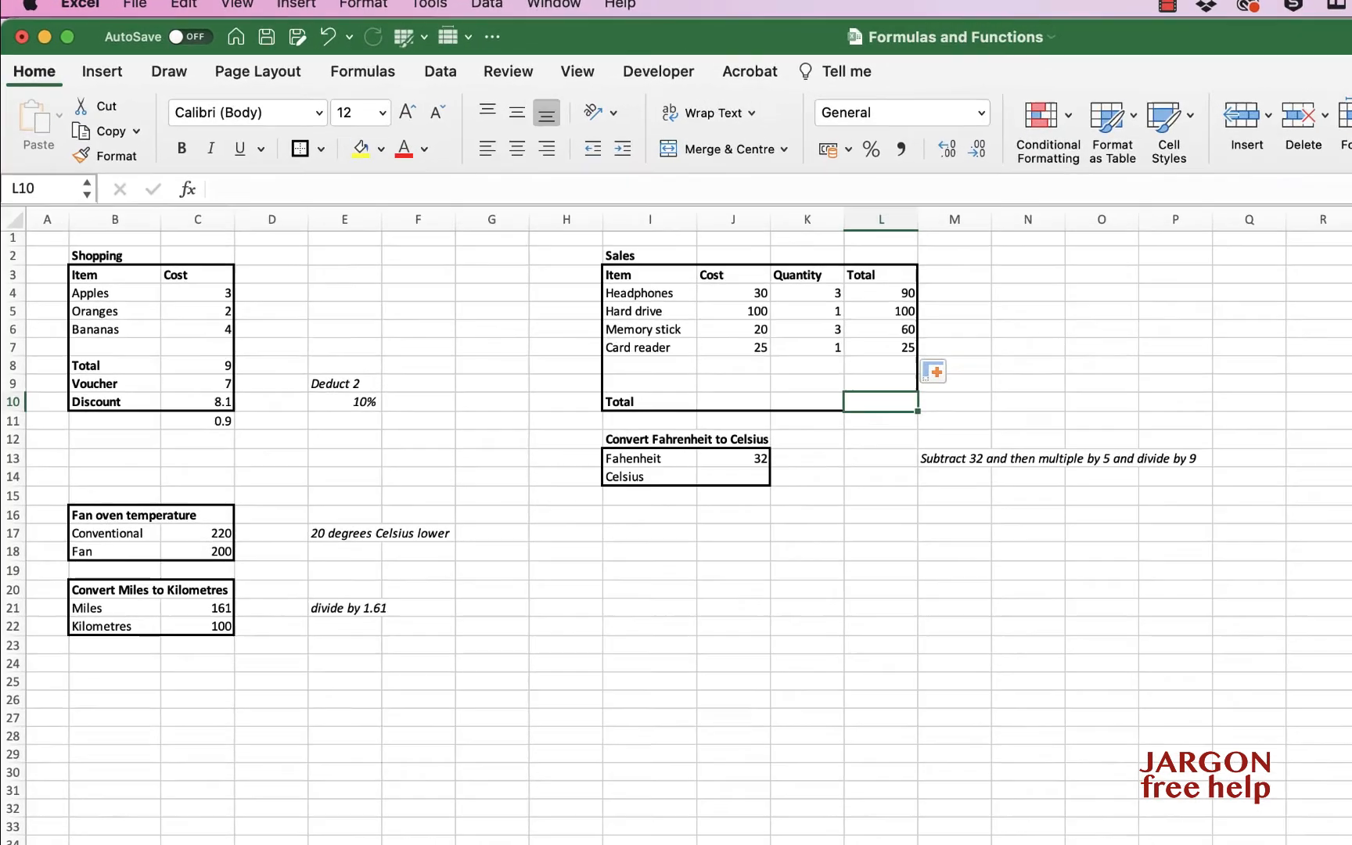
Total the Sales table in L10 with AutoSum, adjusting the summed range to L4:L8, and reselect L10
left_click(1226, 102)
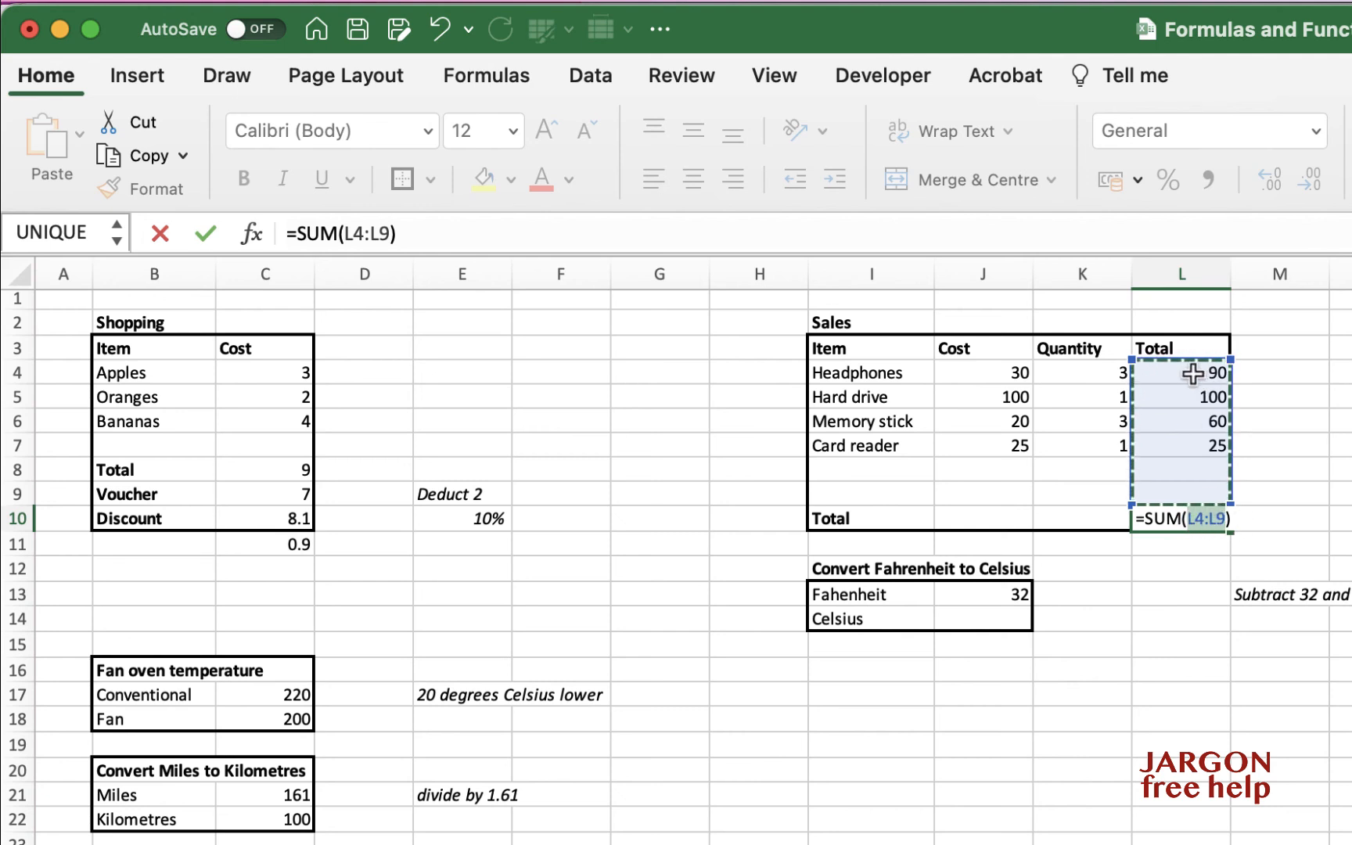
left_click_drag(1194, 373, 1200, 473)
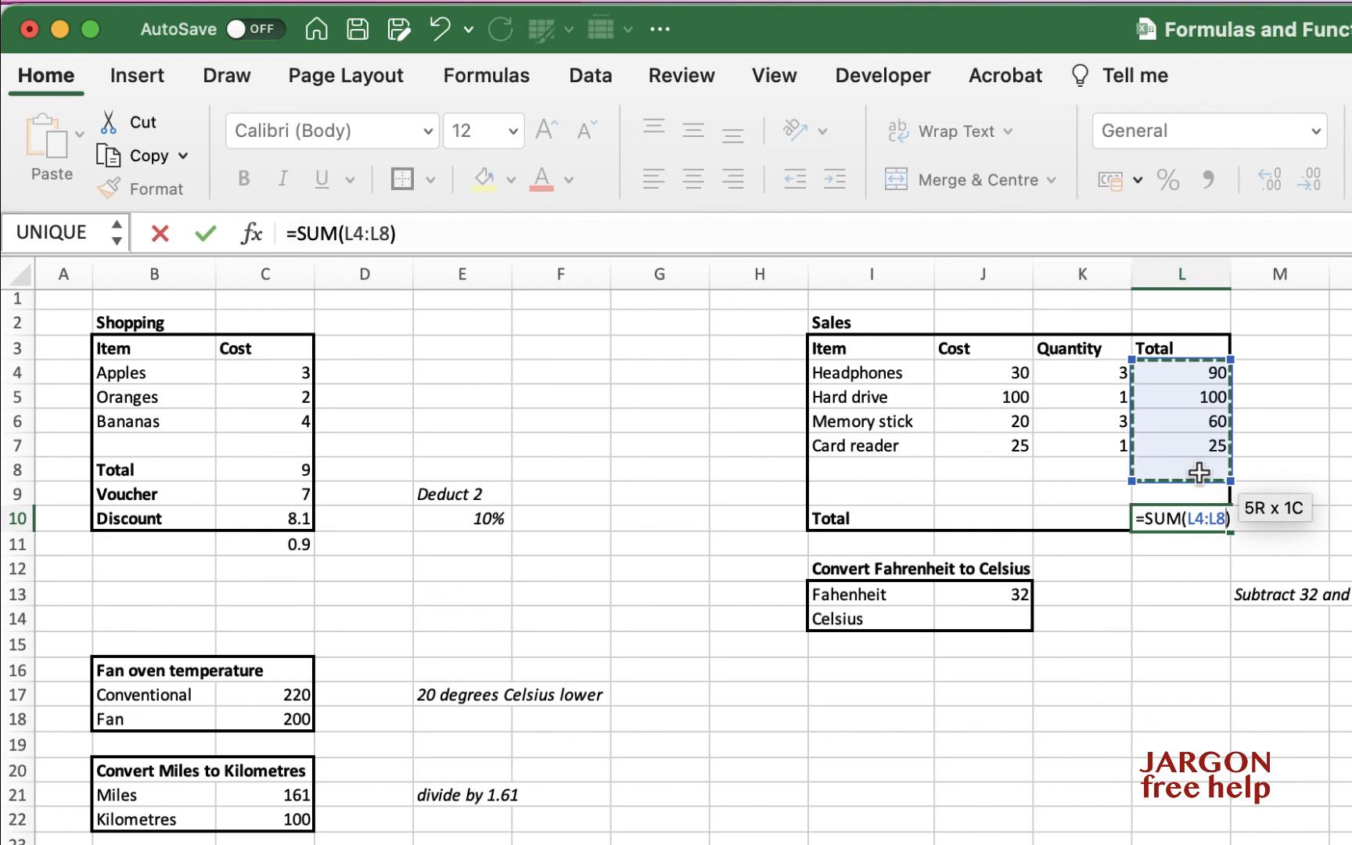
key("Return")
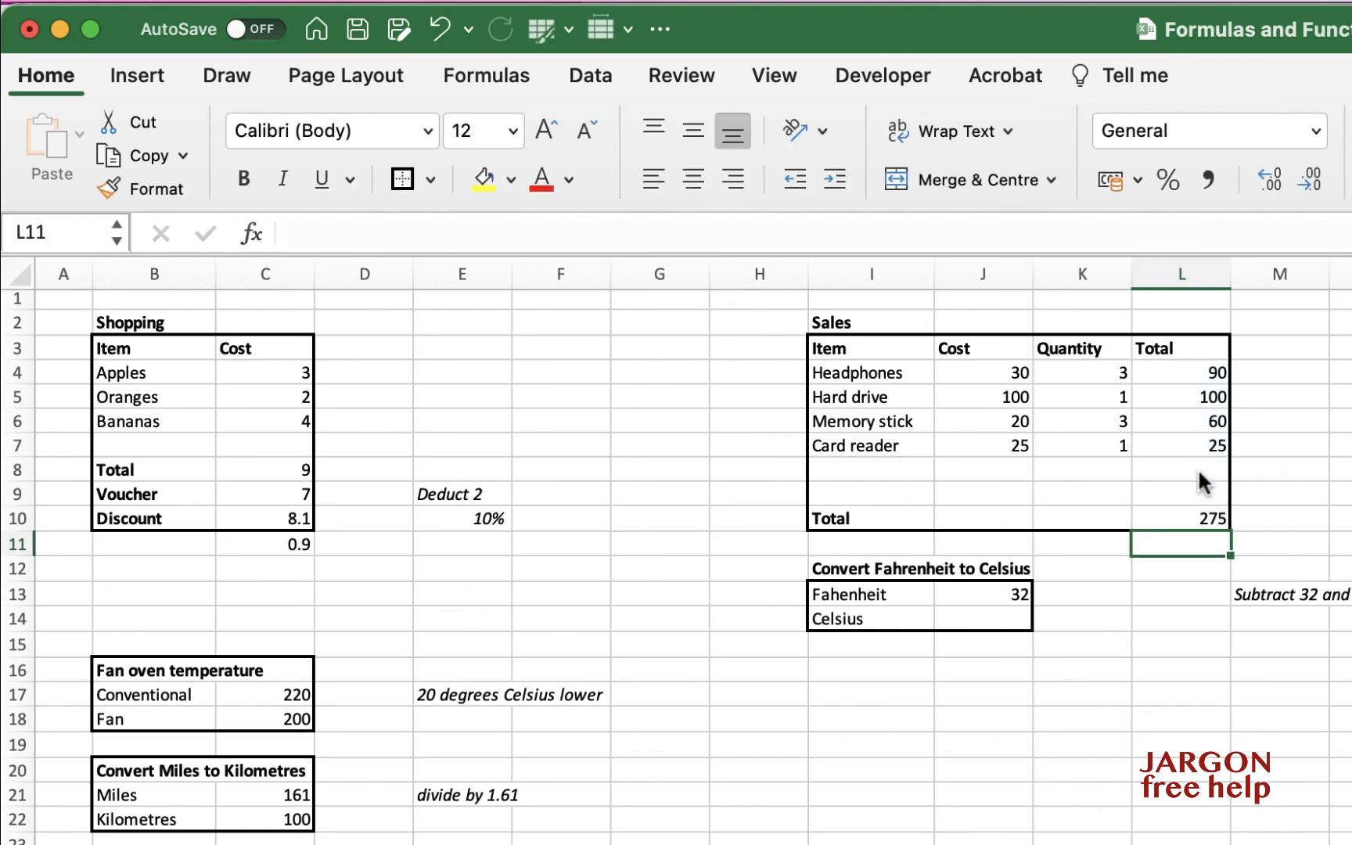
left_click(1203, 514)
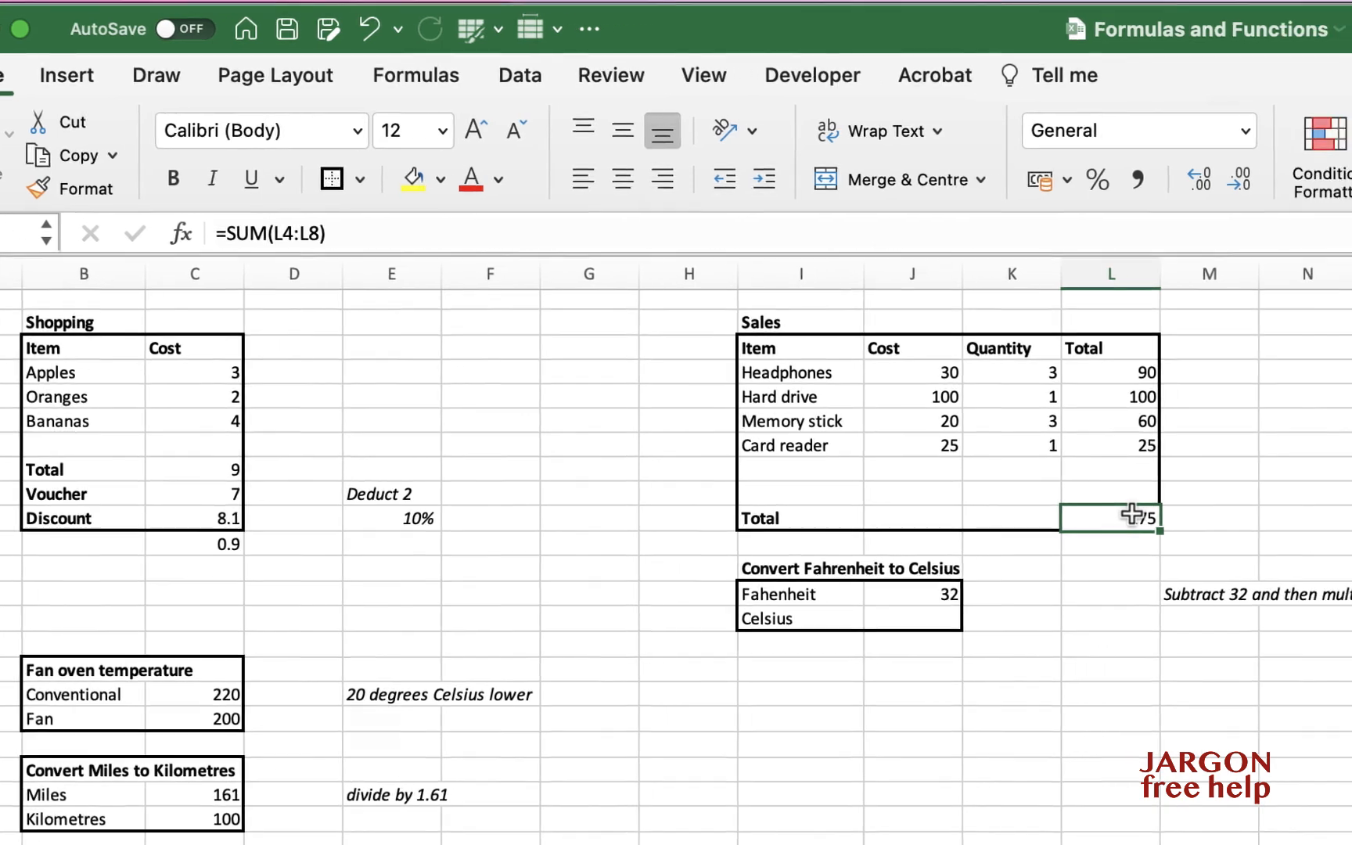
Enter the Celsius conversion formula =(J13-32)*5/9 in J14 of the Convert Fahrenheit to Celsius table
left_click(732, 623)
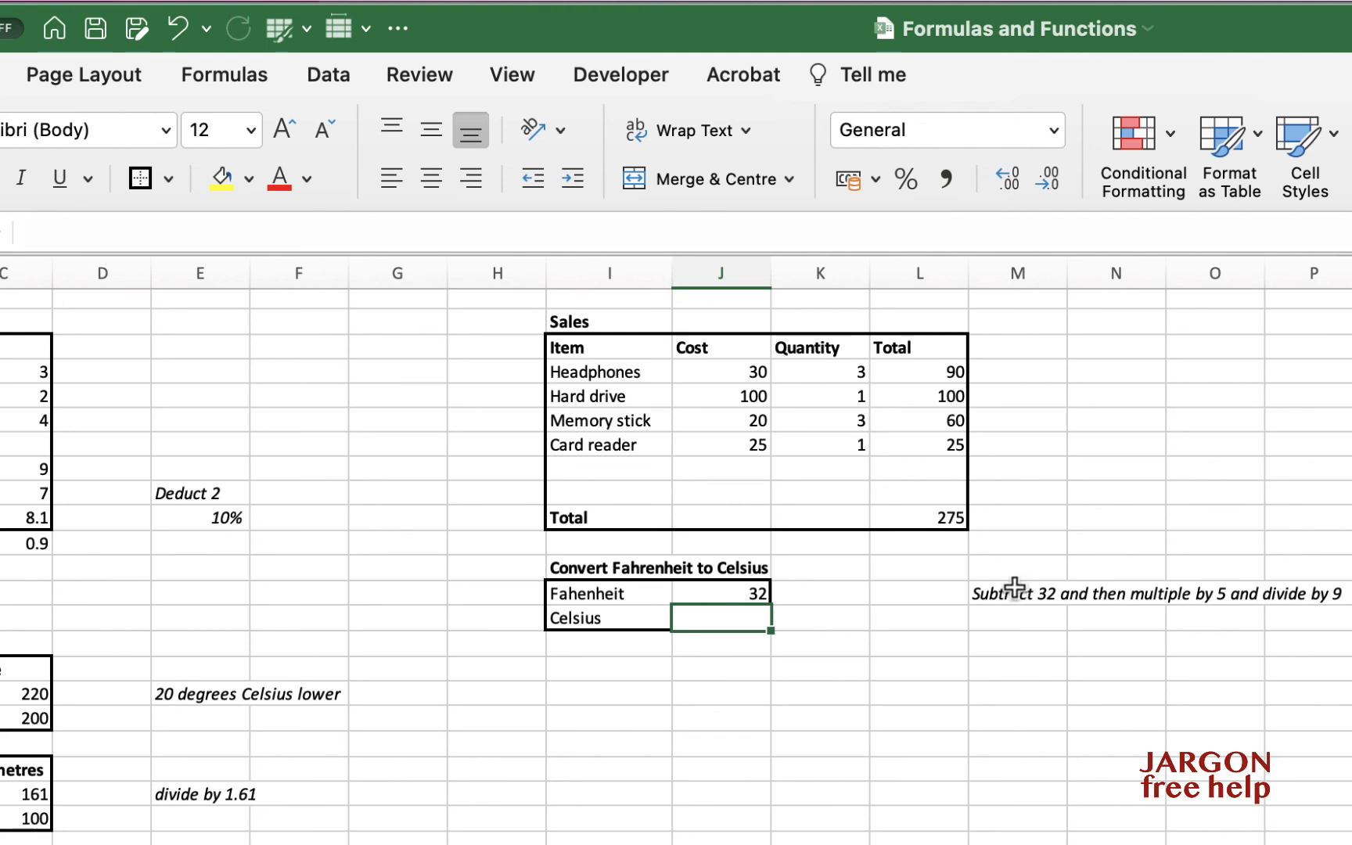
type("=")
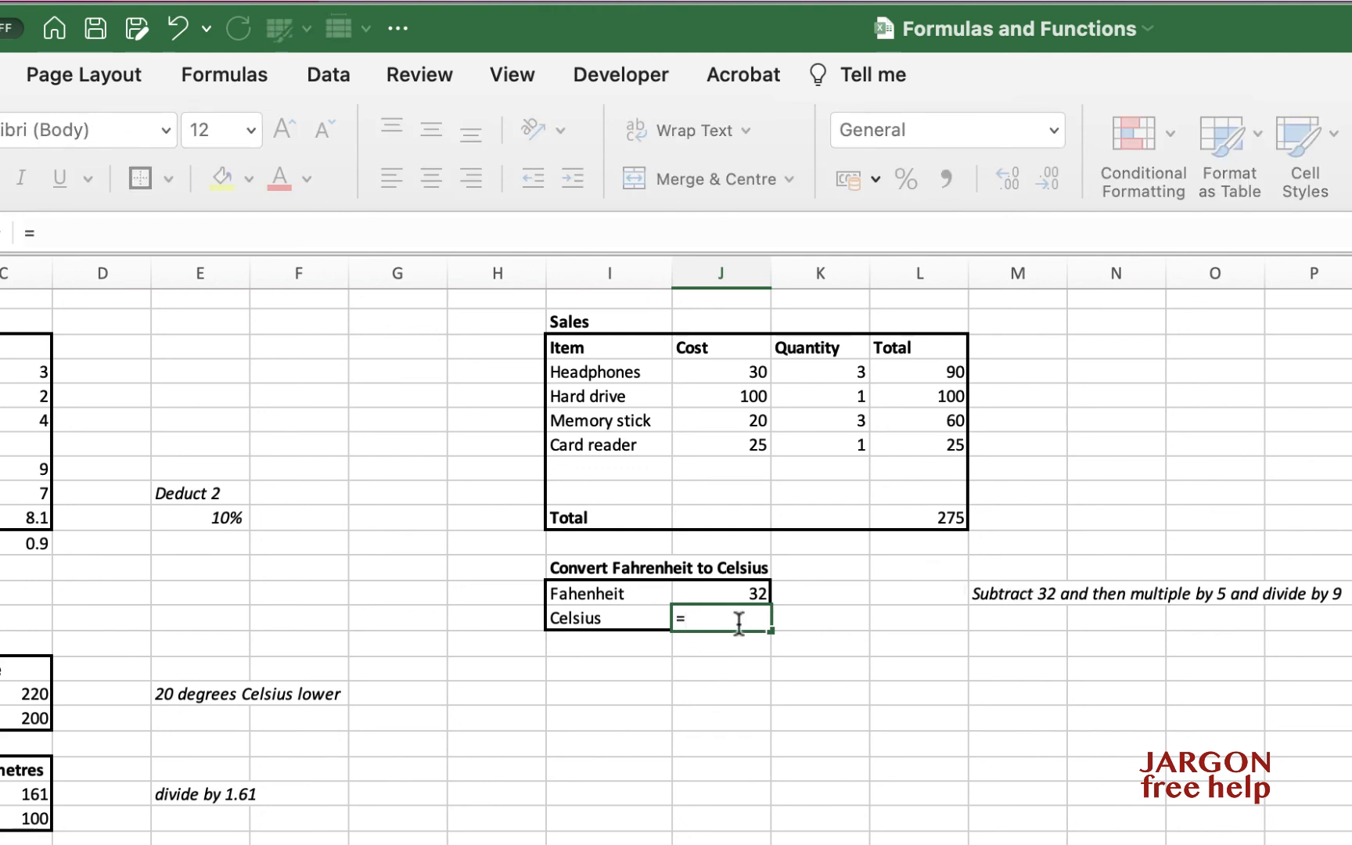
type("(")
left_click(747, 588)
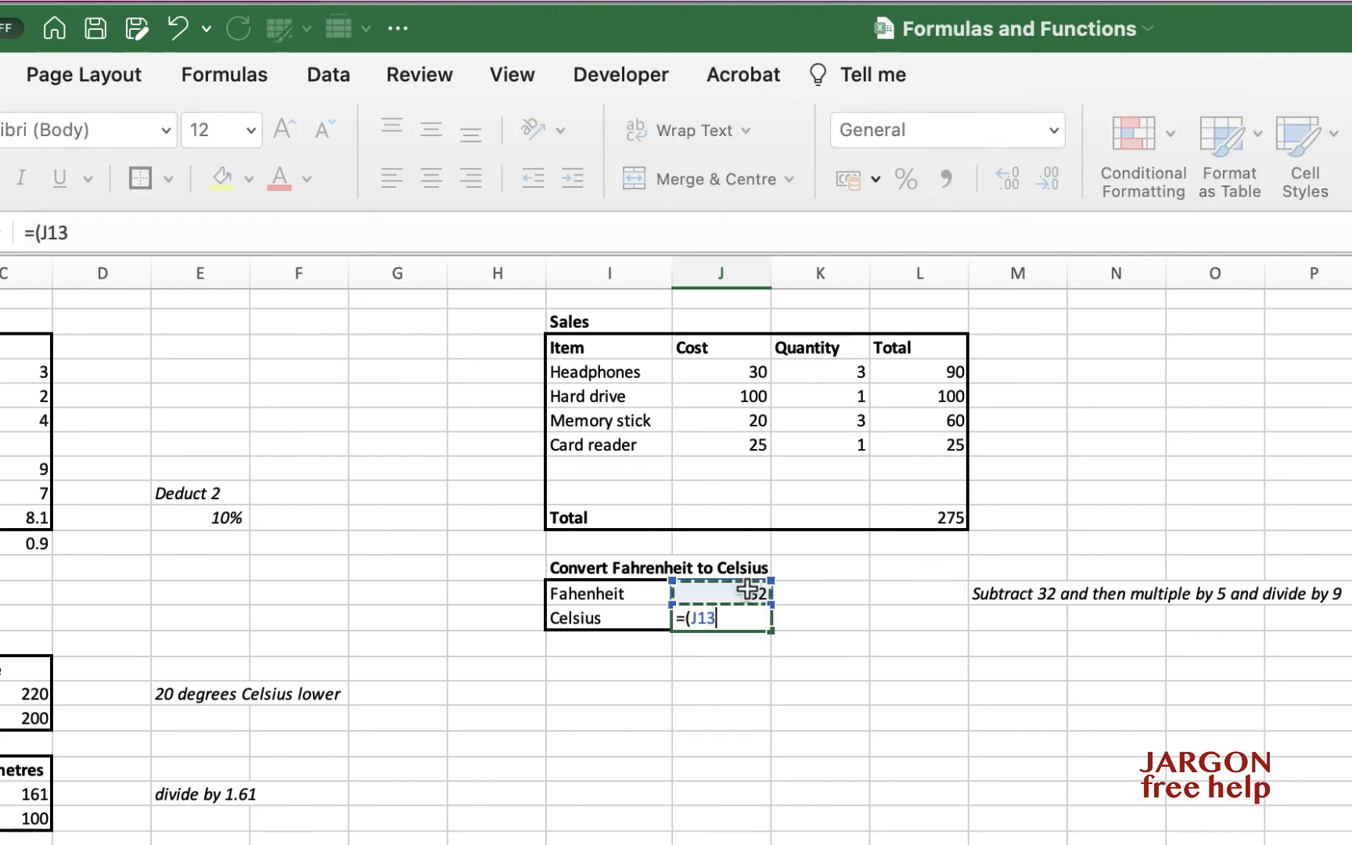
type("-32)")
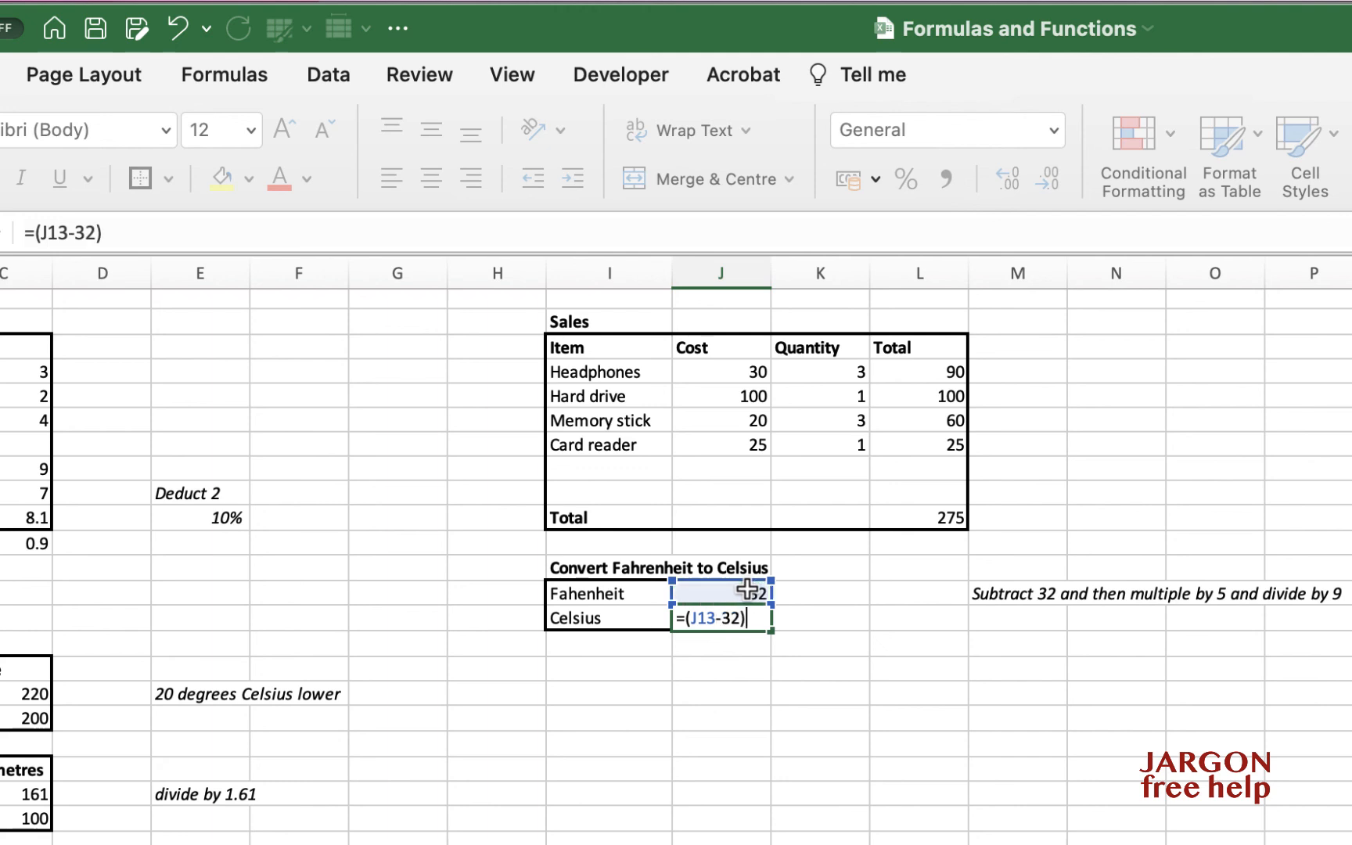
type("*5/9")
key("Return")
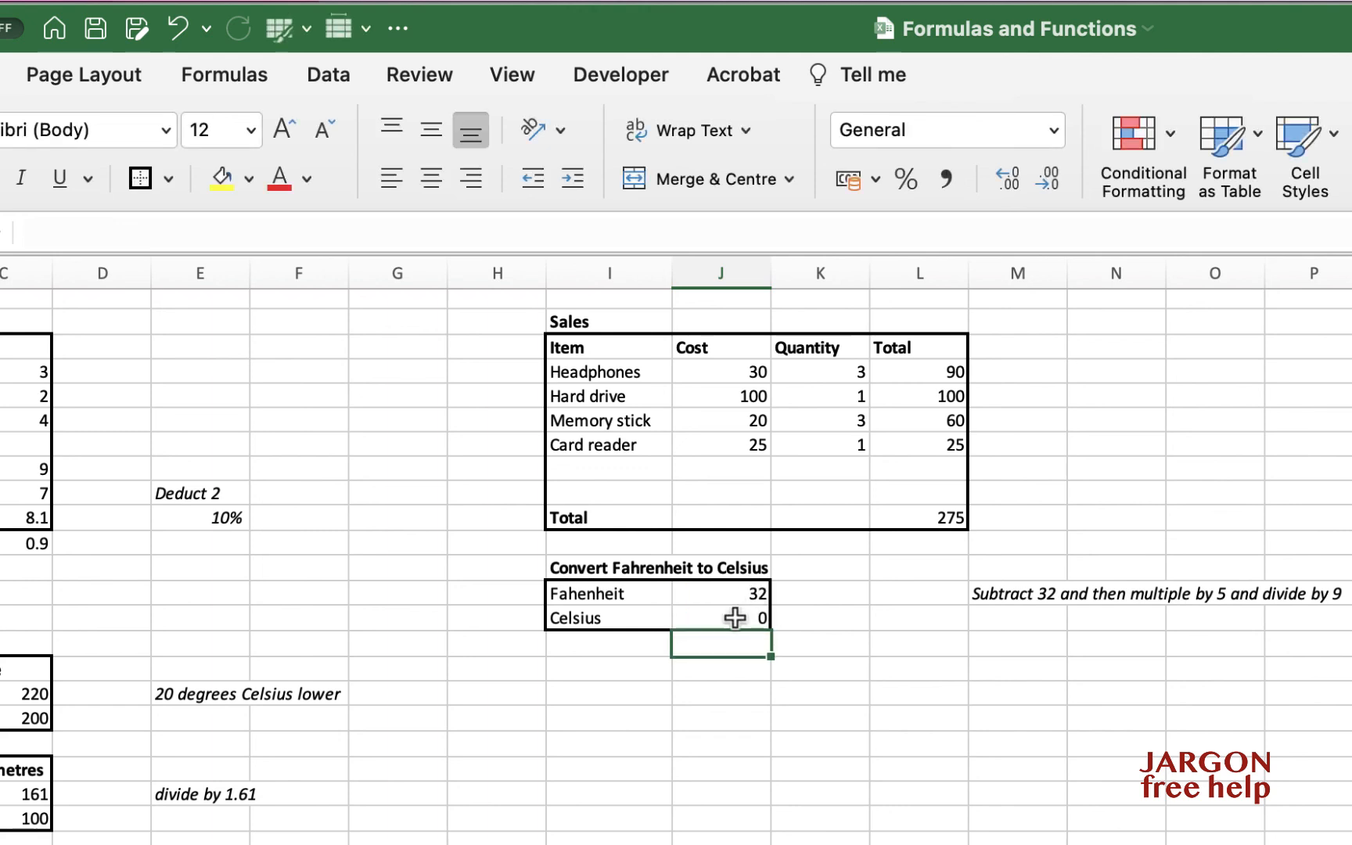
Change the Fahrenheit value in J13 to 212 to test the Celsius conversion
left_click(749, 619)
left_click(753, 591)
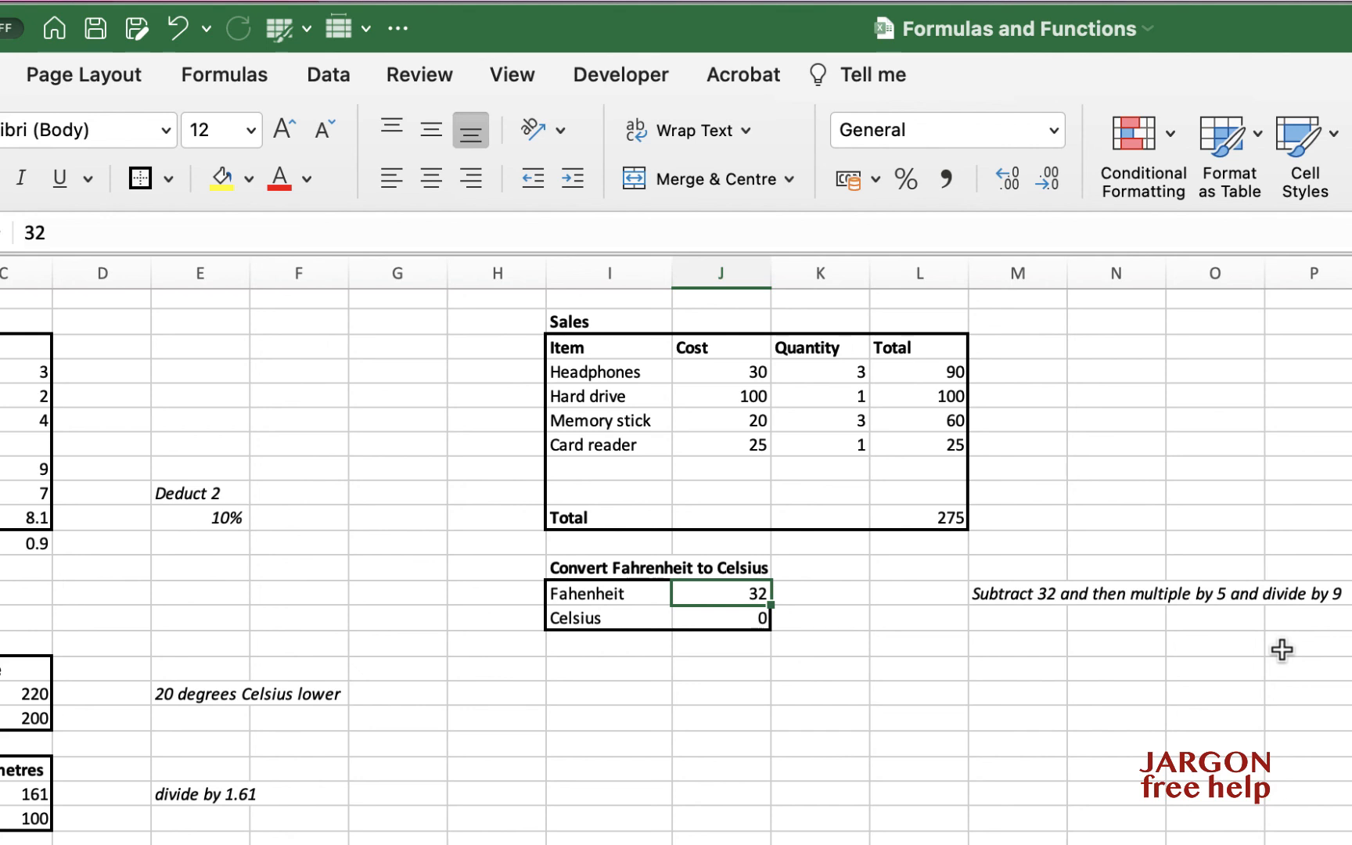
type("212")
key("Return")
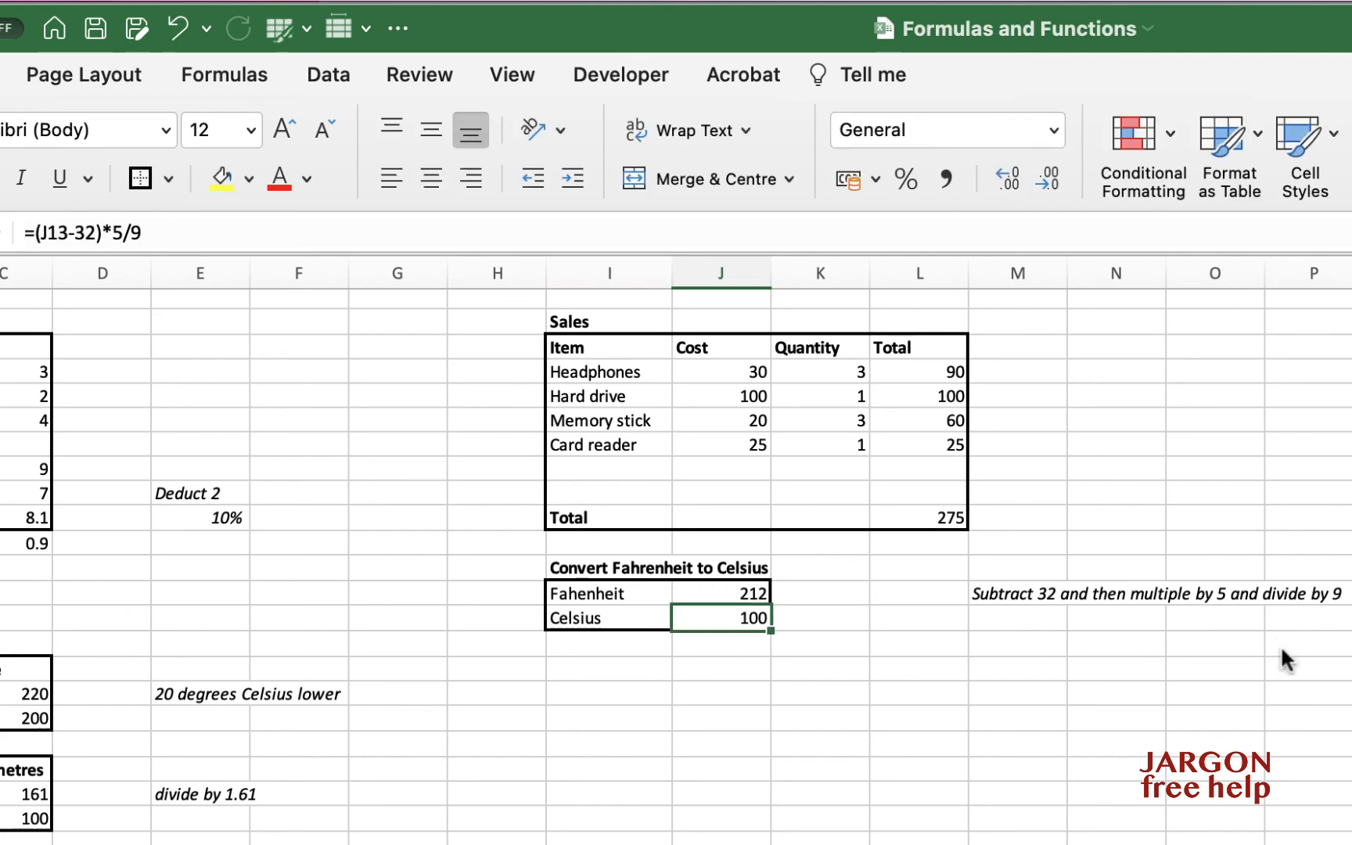